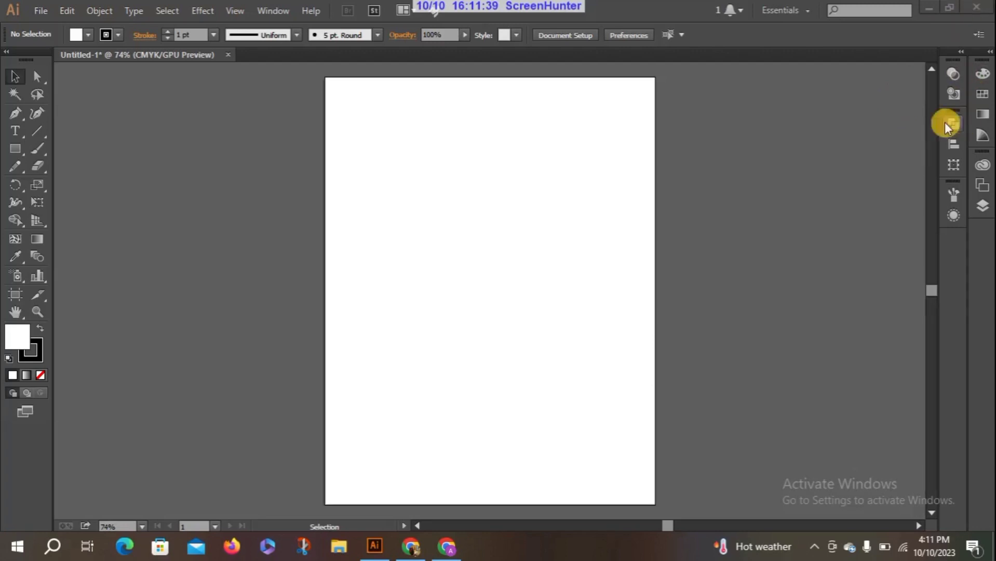
Expand the docked panels and float the Gradient and Color panels beside the artboard, with Color above Gradient.
click(990, 51)
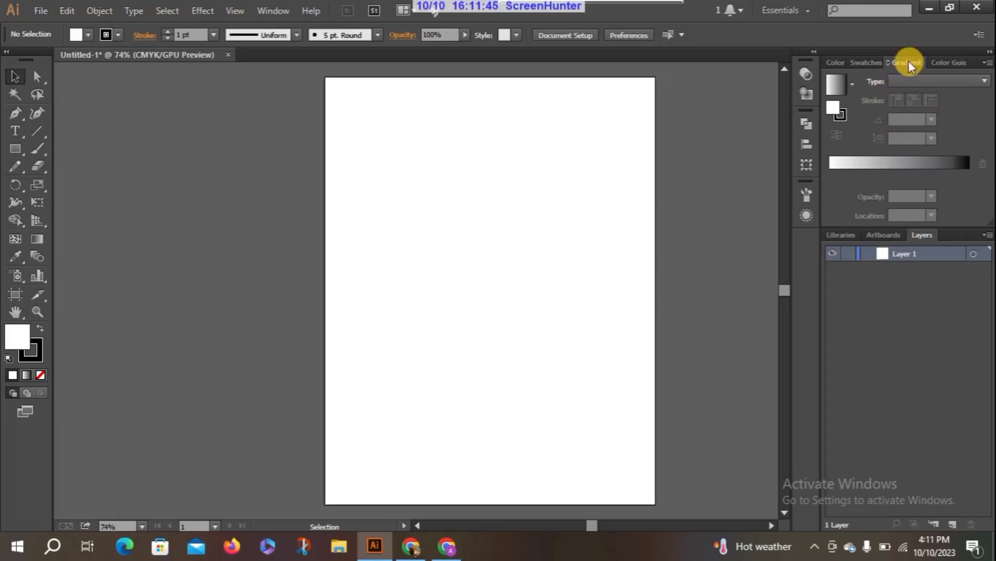
drag(907, 64, 137, 327)
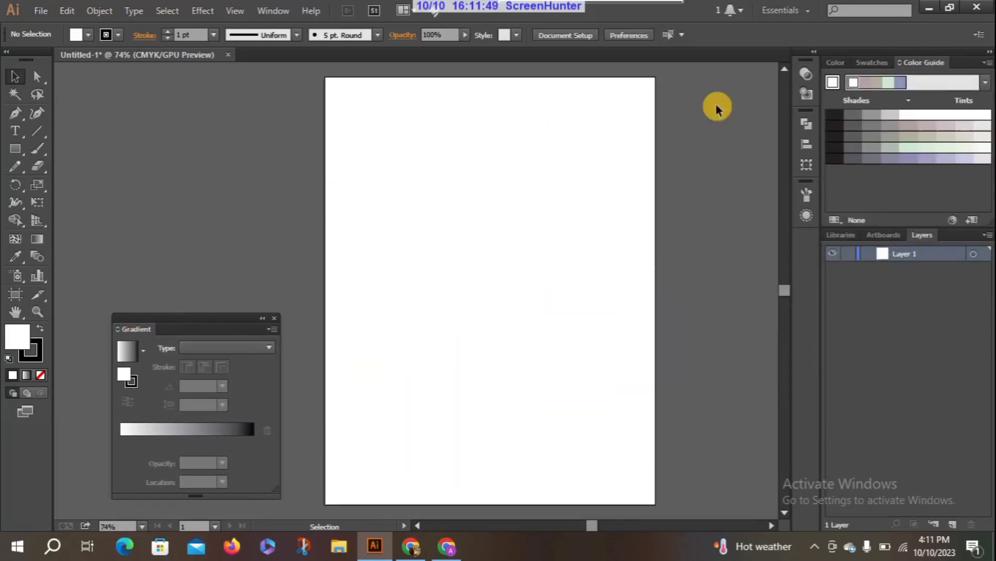
click(835, 64)
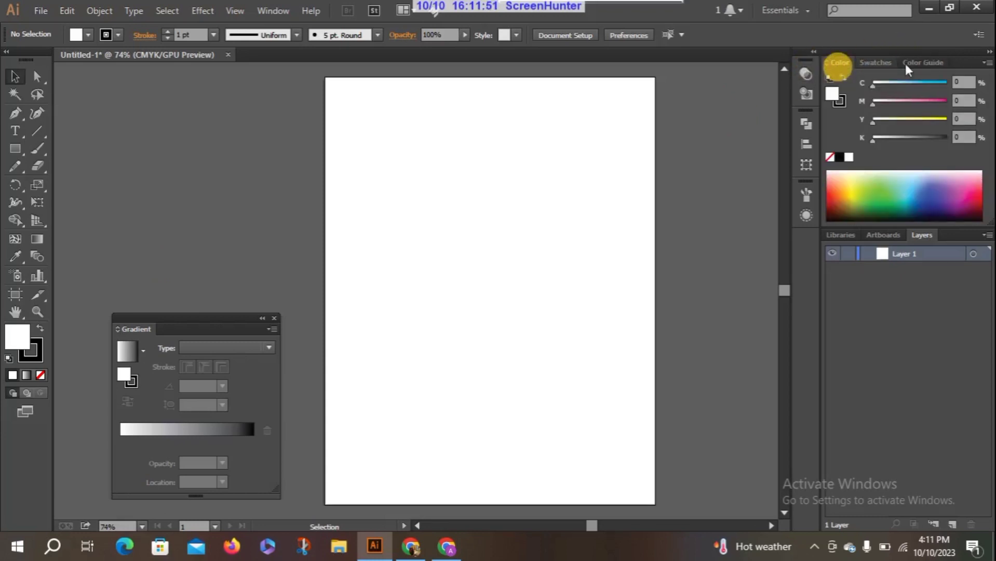
drag(836, 68, 120, 91)
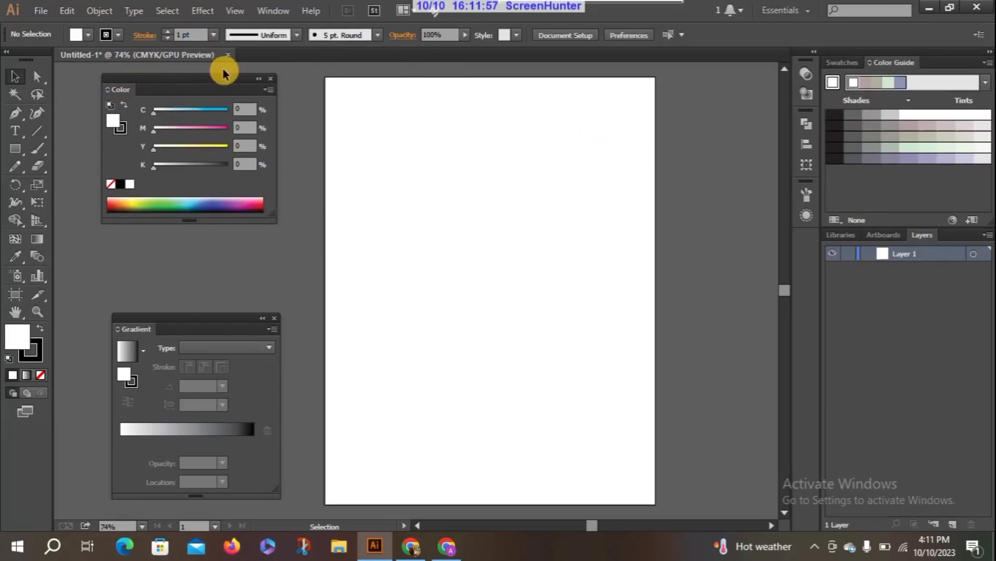
drag(208, 87, 200, 79)
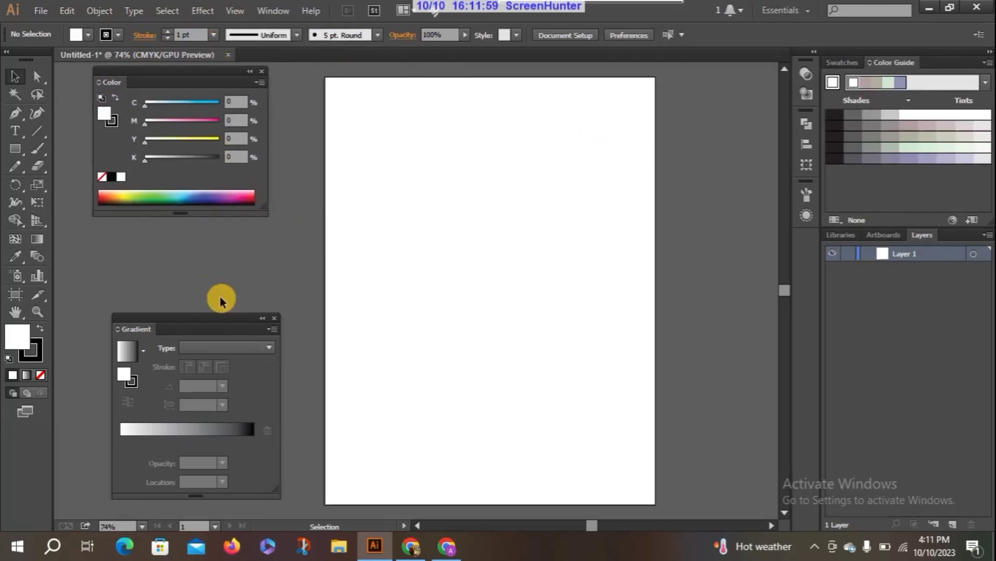
drag(212, 318, 178, 322)
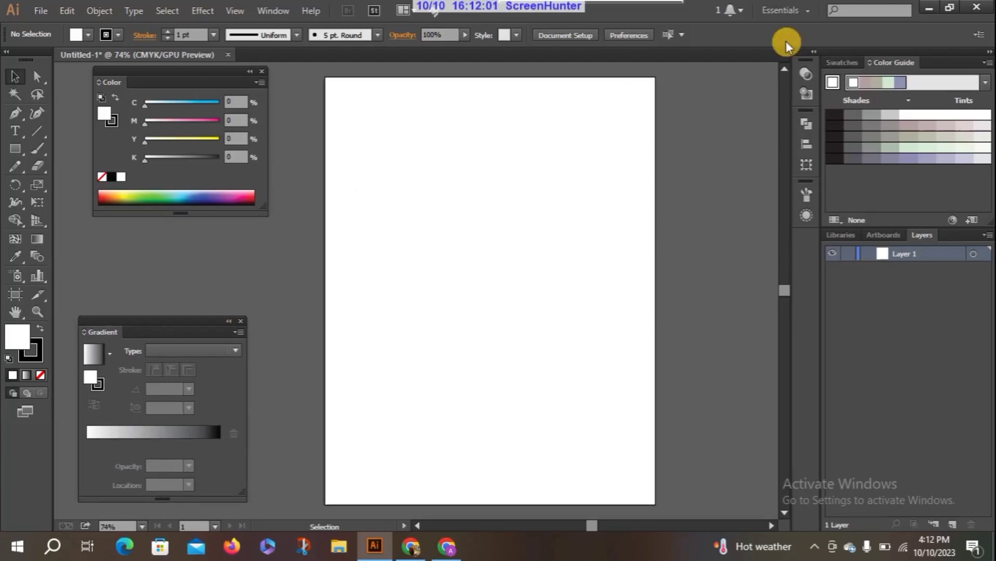
Attach the Swatches panel beneath Color and Gradient beneath Swatches, forming one floating stack, and collapse the remaining dock.
click(840, 61)
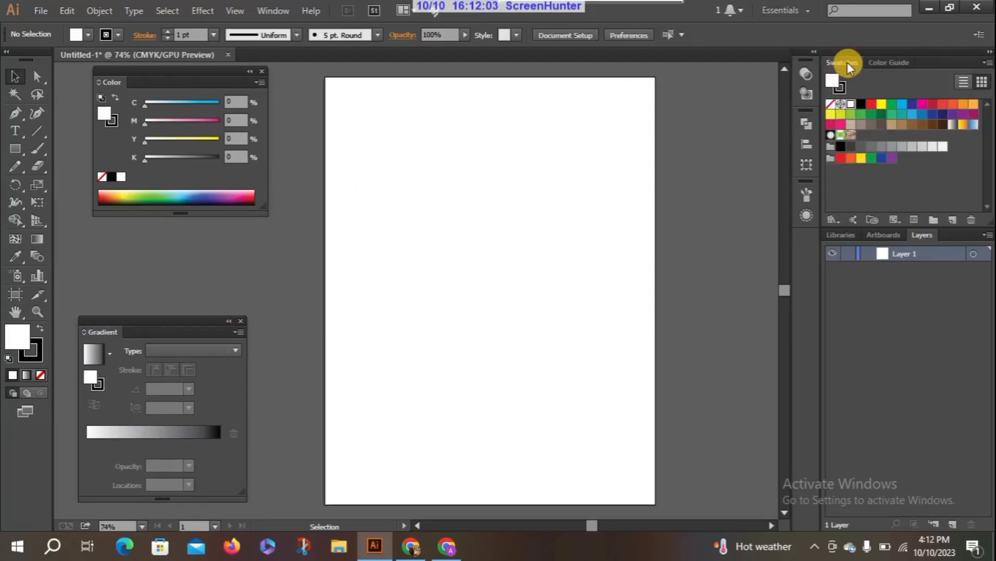
drag(847, 62, 118, 220)
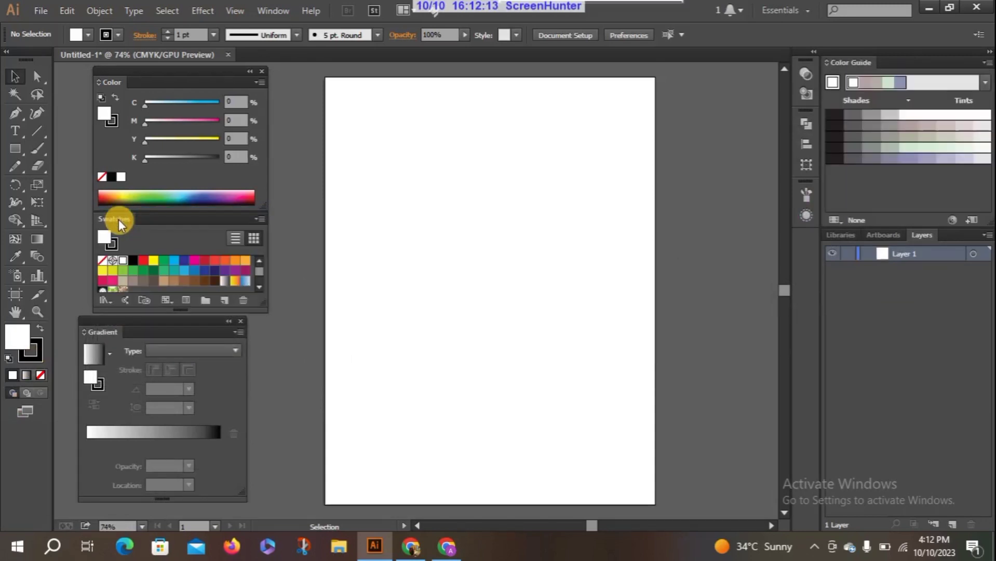
click(990, 51)
drag(151, 326, 177, 316)
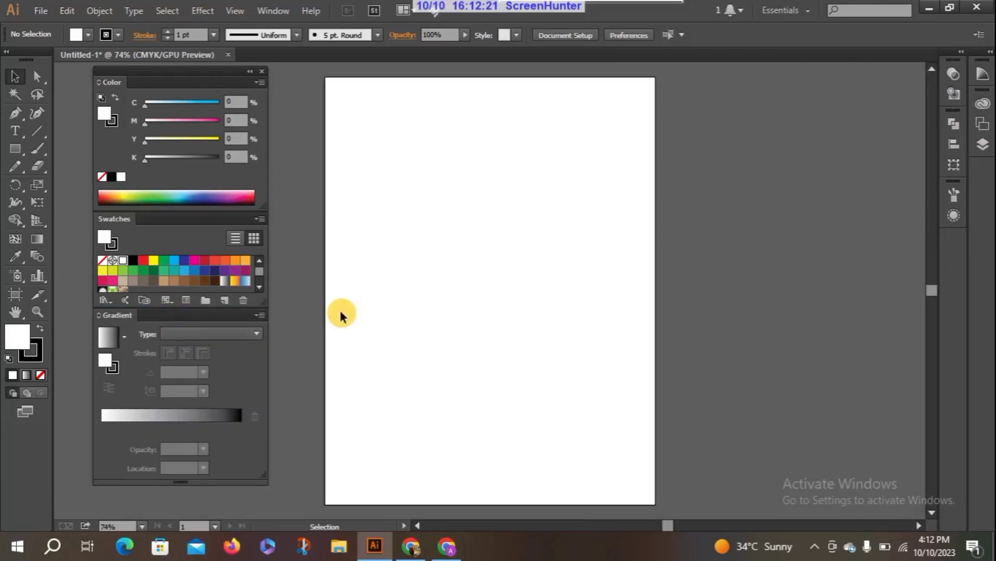
mouse_move(160, 72)
mouse_down()
mouse_move(244, 86)
mouse_move(246, 99)
mouse_move(167, 83)
mouse_up()
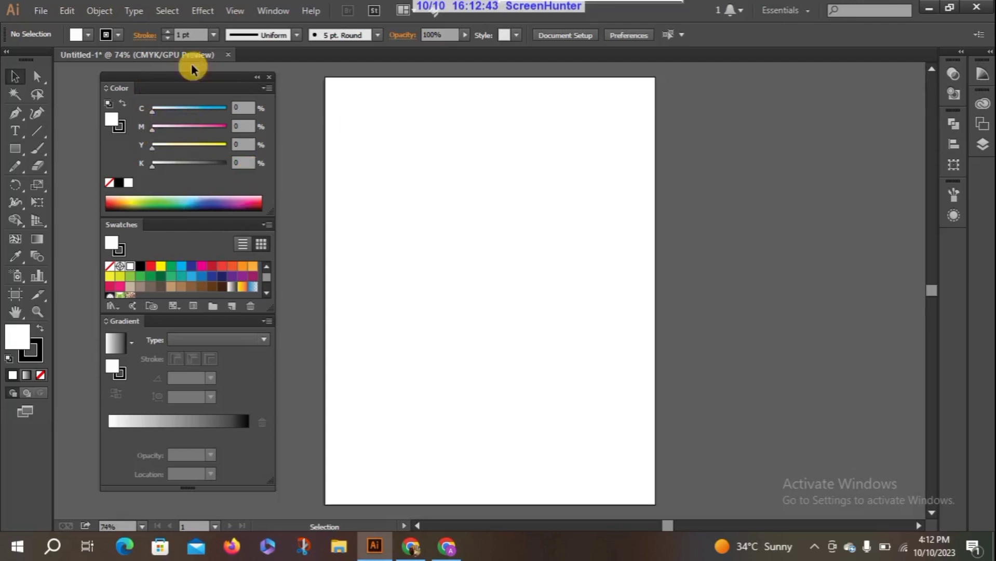
Create a new Letter-size document with the Print profile and CMYK color mode.
click(41, 10)
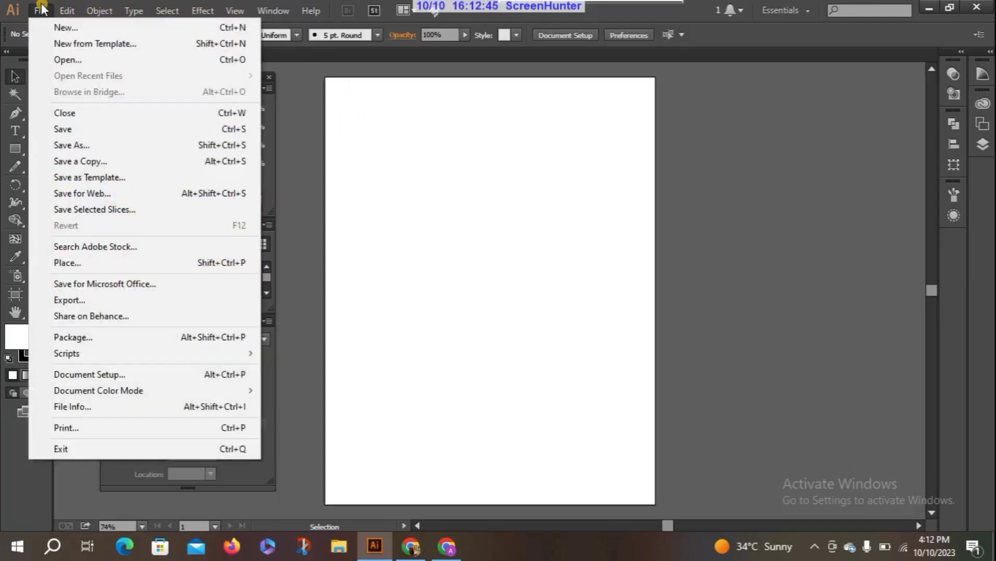
click(84, 27)
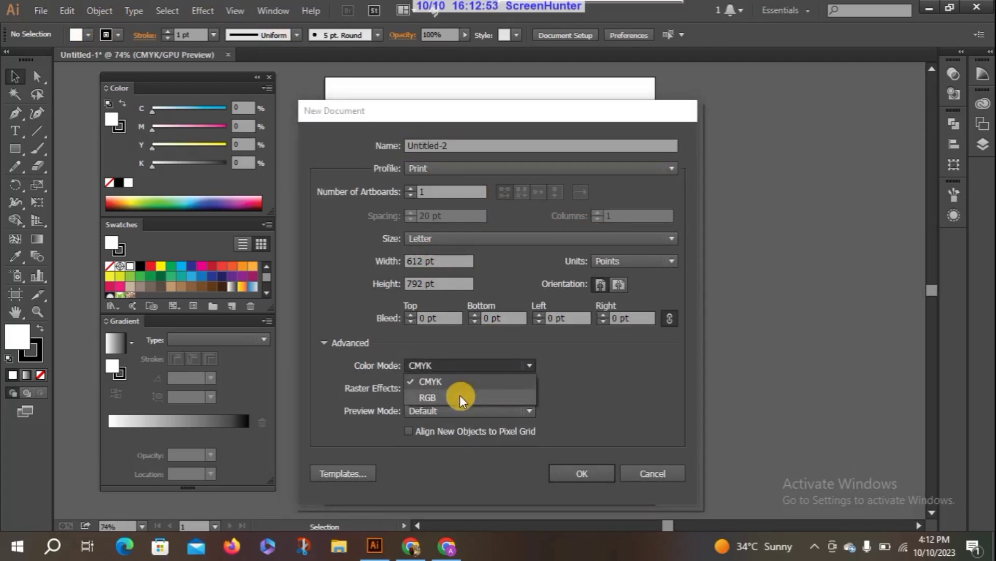
click(460, 397)
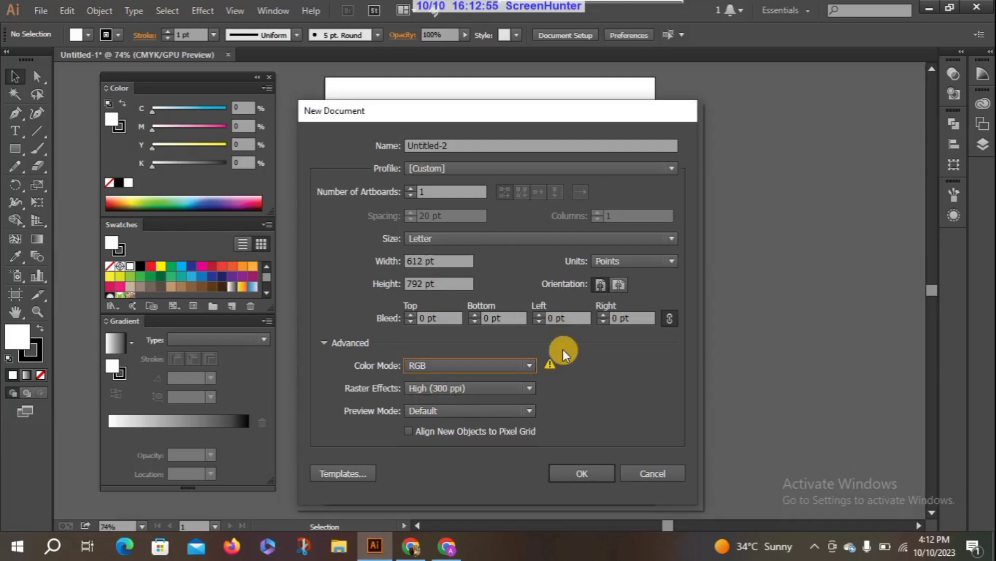
click(514, 365)
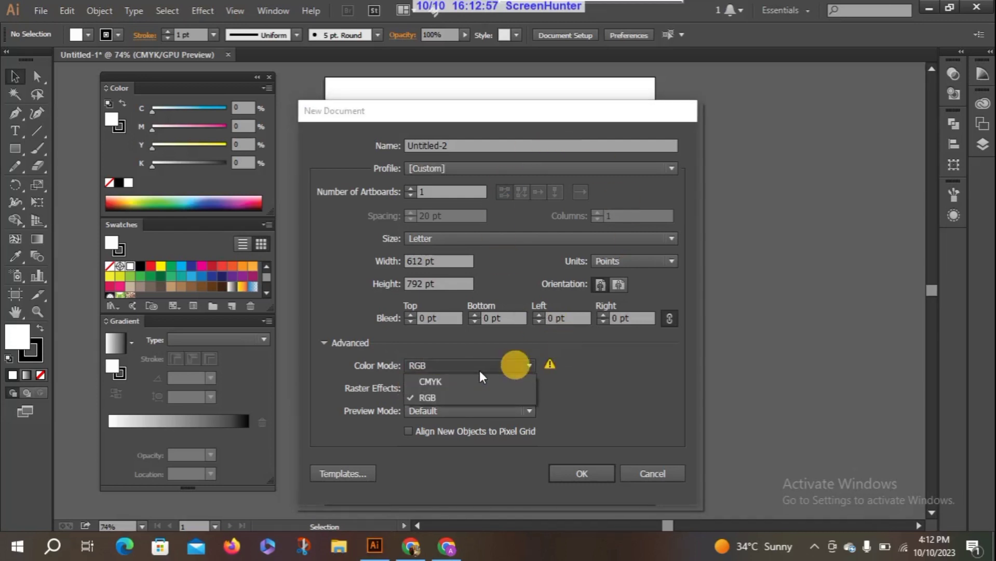
click(478, 378)
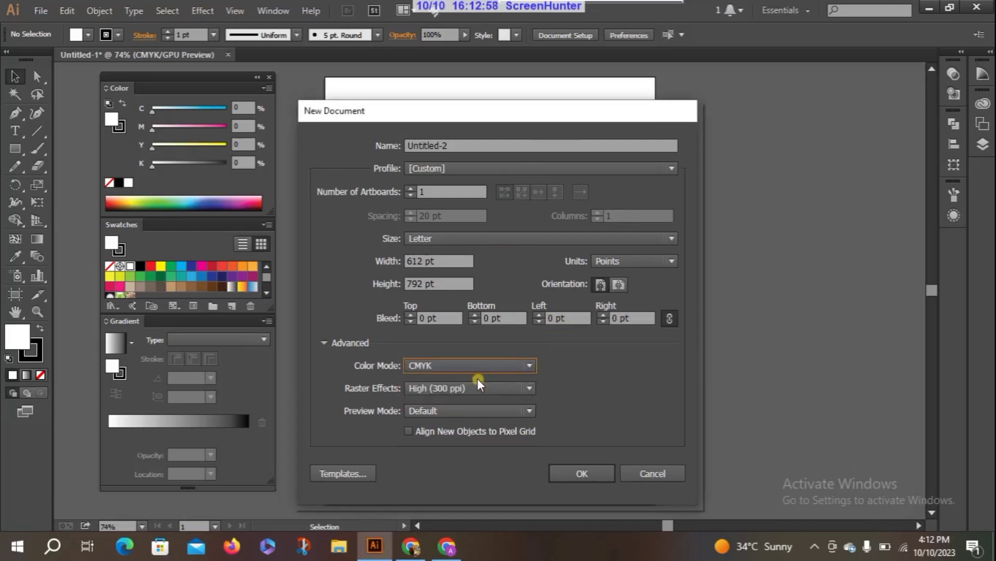
click(557, 168)
click(468, 206)
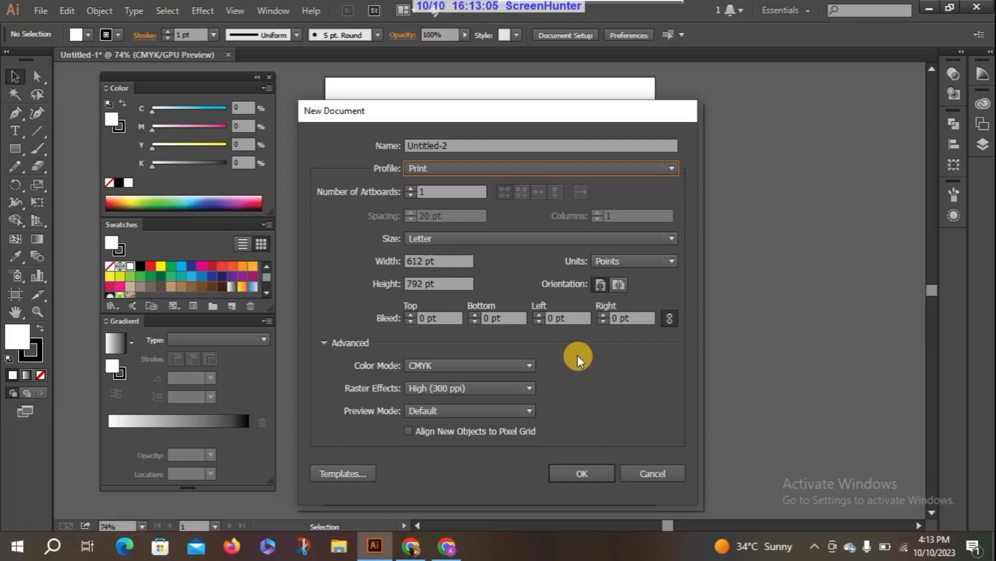
click(584, 474)
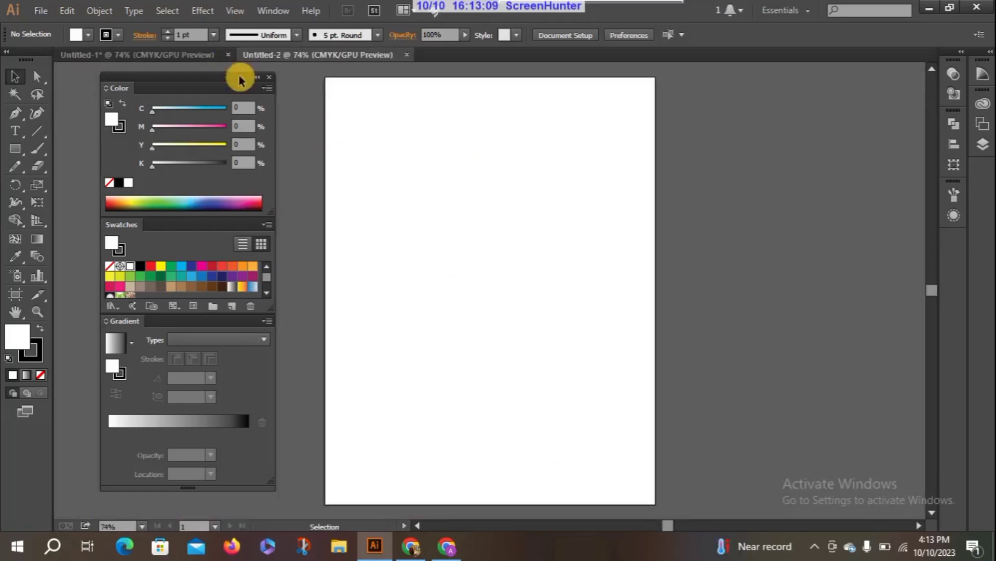
In the Untitled-1 document, set the fill to C 39, M 80, Y 25, K 8 and draw a rectangle on the artboard's upper half.
click(203, 57)
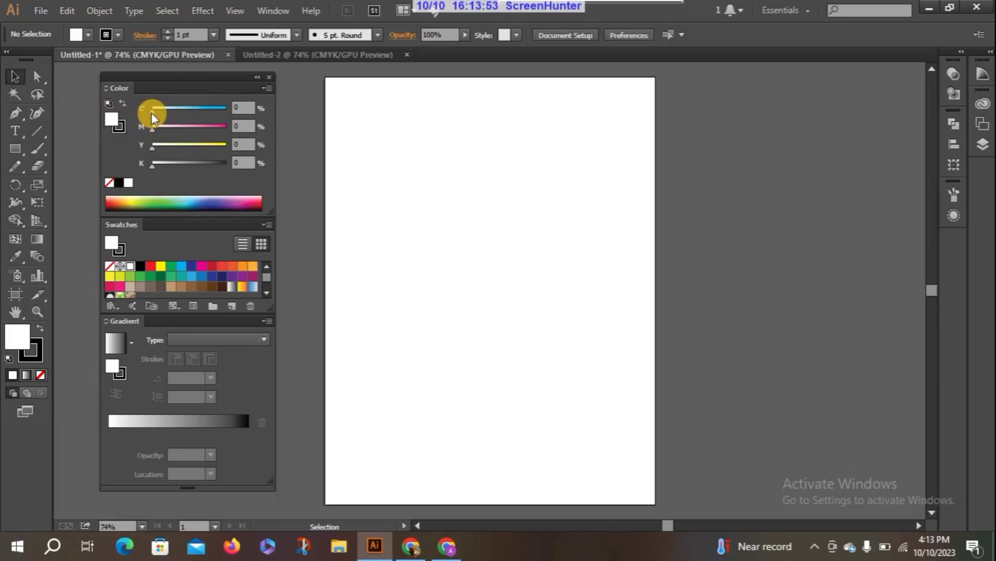
mouse_move(151, 112)
mouse_down()
mouse_move(213, 115)
mouse_move(133, 114)
mouse_move(216, 126)
mouse_move(156, 114)
mouse_up()
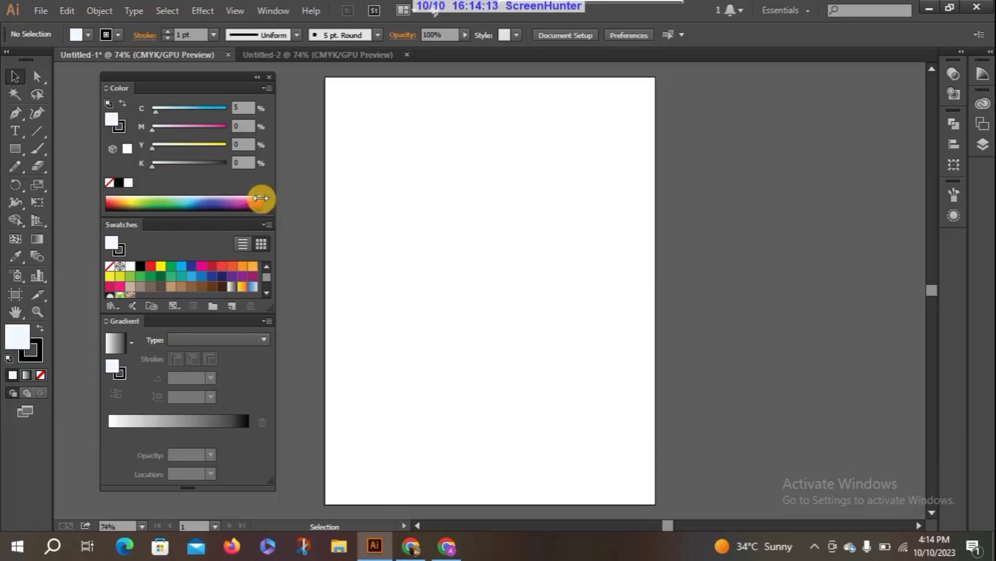
drag(150, 130, 212, 141)
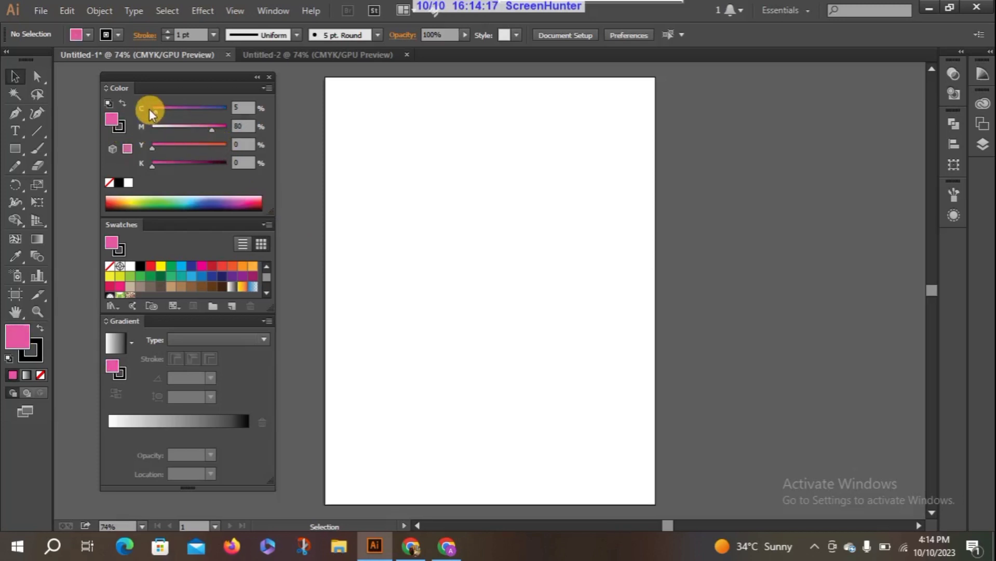
drag(150, 109, 181, 117)
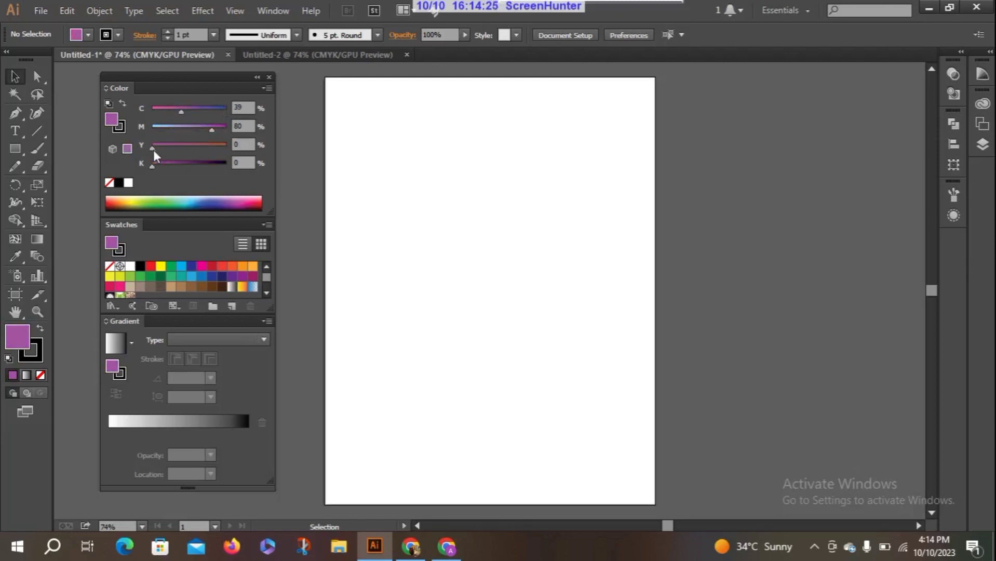
drag(154, 150, 158, 173)
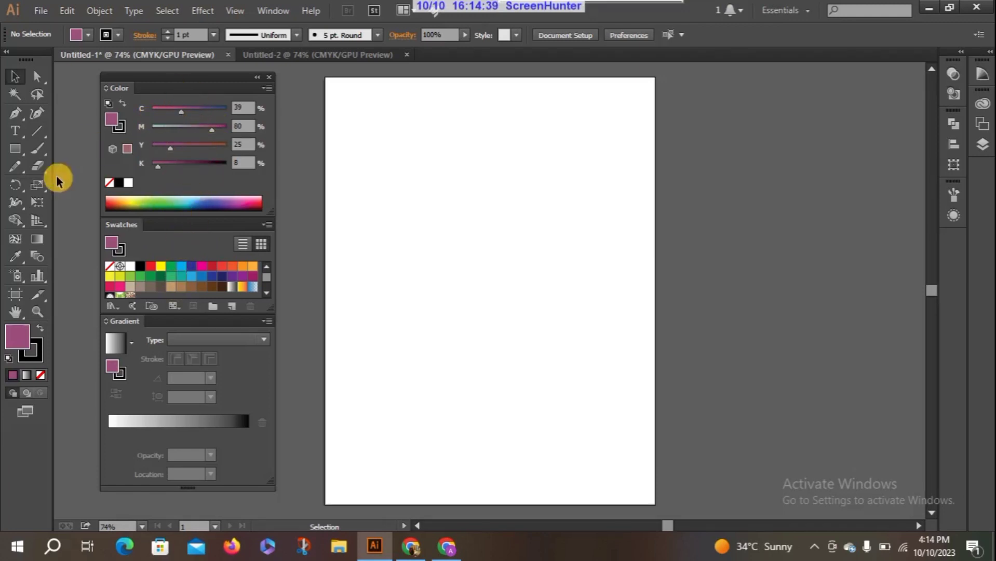
click(16, 149)
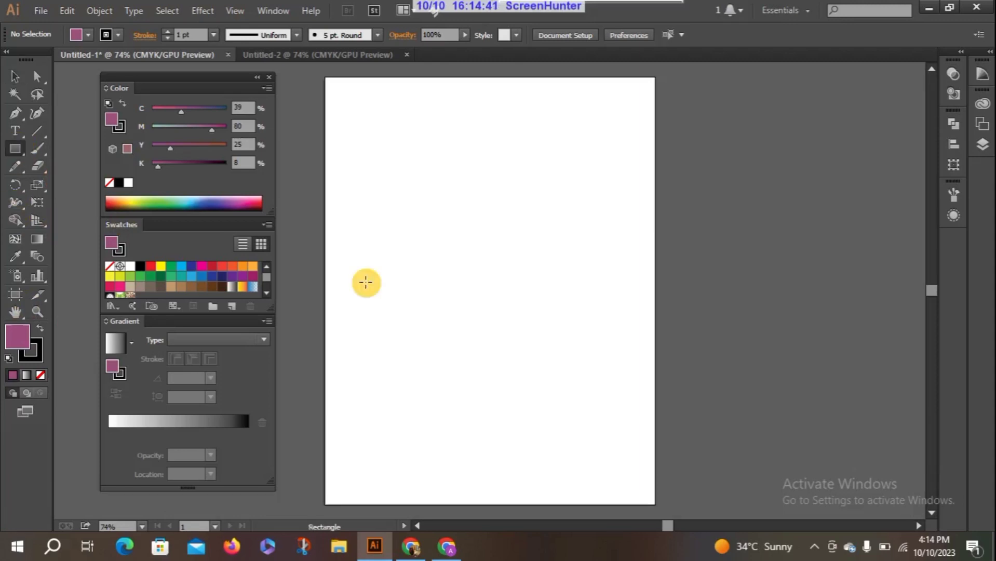
drag(378, 153, 583, 284)
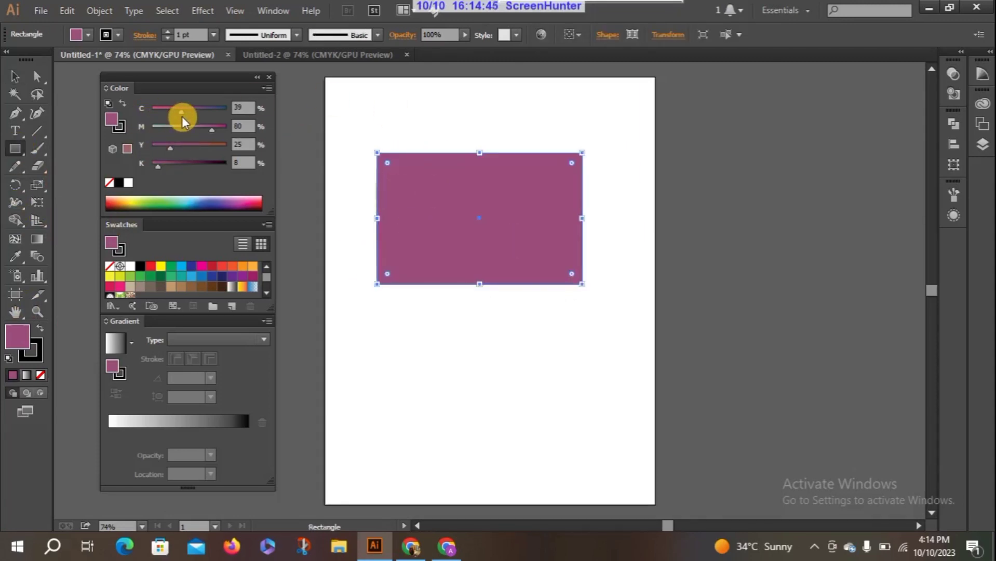
Change the rectangle's fill to dark green with C 84, M 44, Y 72, K 31.
mouse_move(182, 113)
mouse_down()
mouse_move(216, 114)
mouse_move(187, 130)
mouse_up()
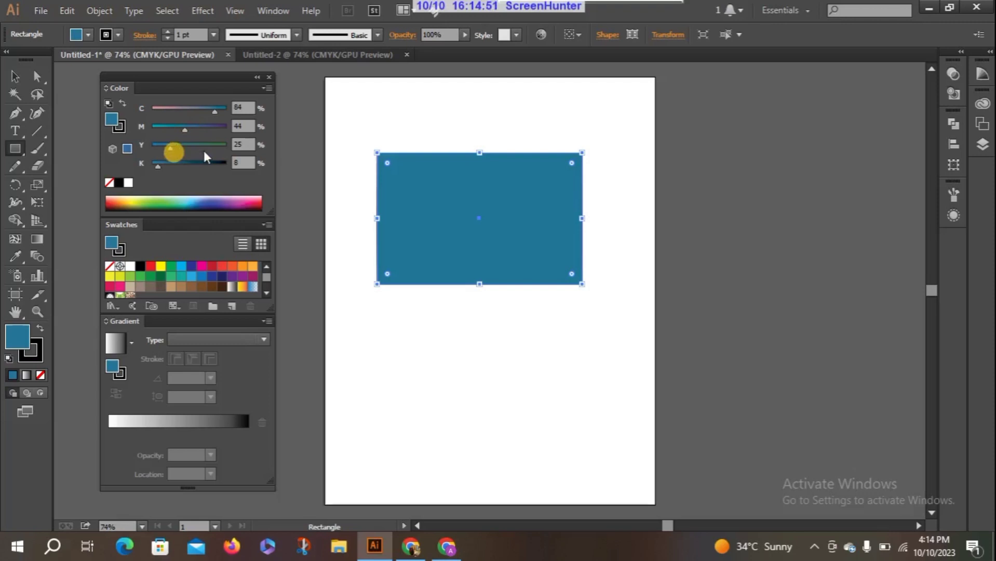
drag(194, 148, 207, 147)
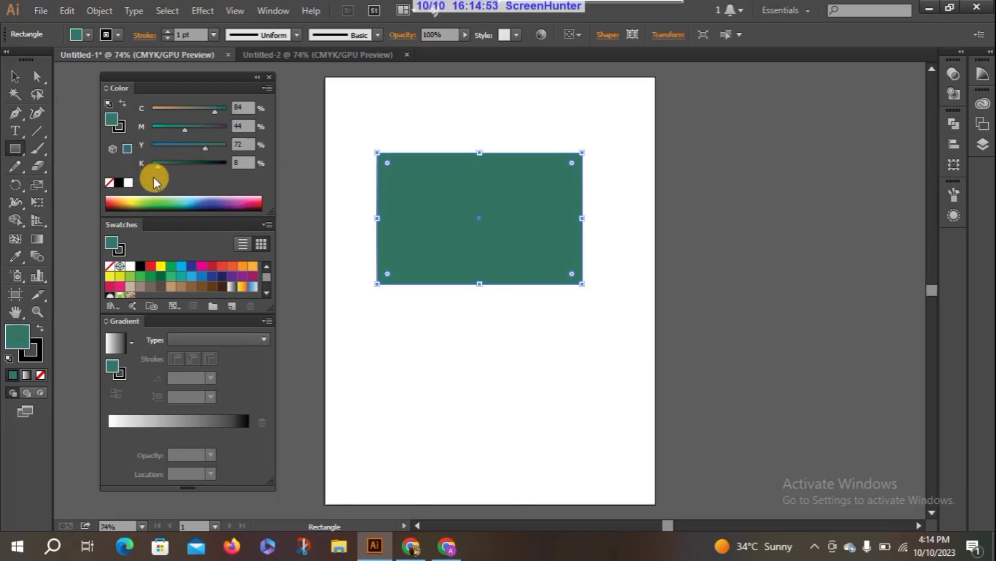
mouse_move(157, 167)
mouse_down()
mouse_move(205, 168)
mouse_move(173, 178)
mouse_up()
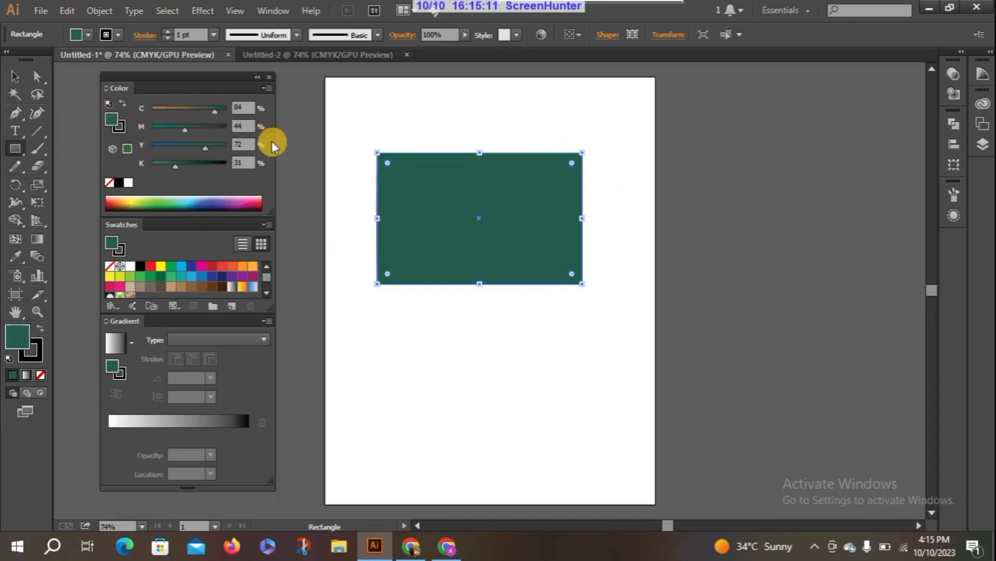
Switch the color sliders to RGB and set the rectangle's fill to R 192, G 67, B 75.
click(268, 88)
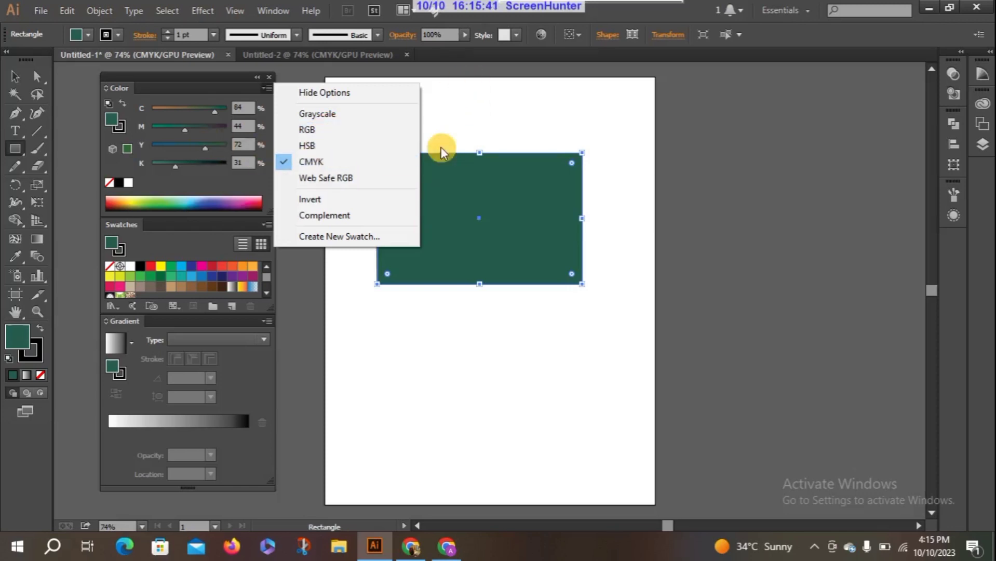
click(328, 134)
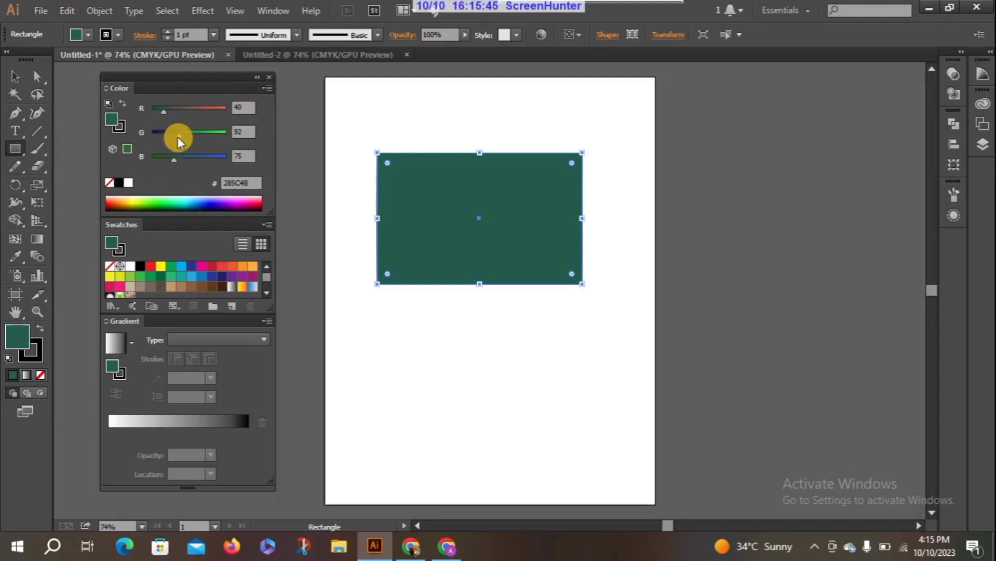
drag(178, 135, 205, 126)
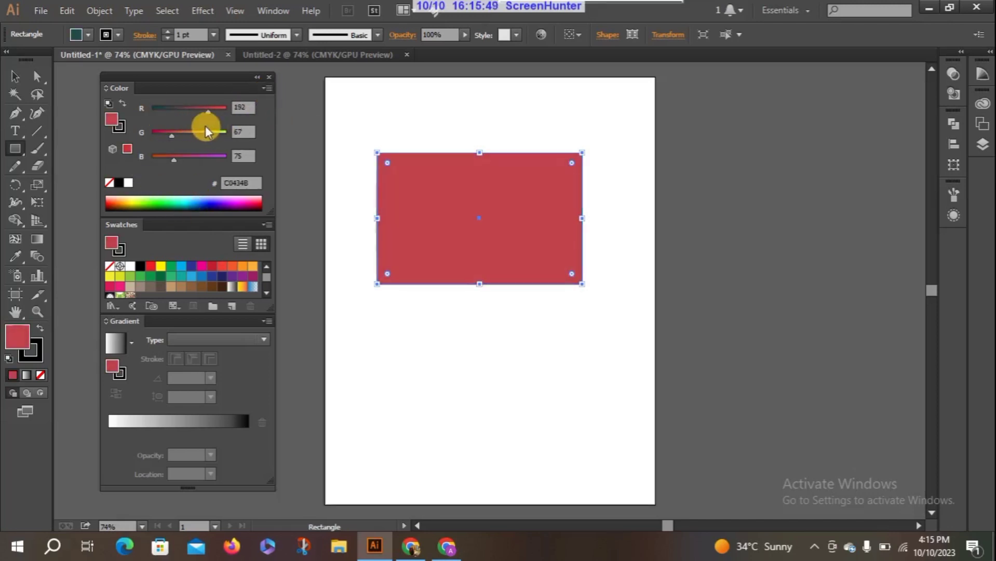
Switch the color sliders to HSB and set the rectangle's fill to H 328, S 67, B 52.
click(269, 85)
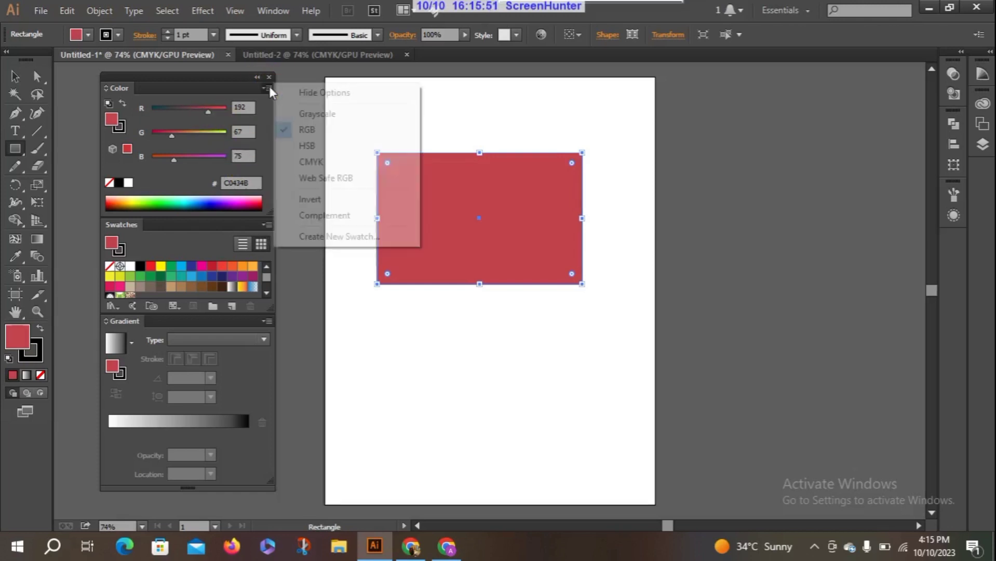
click(306, 143)
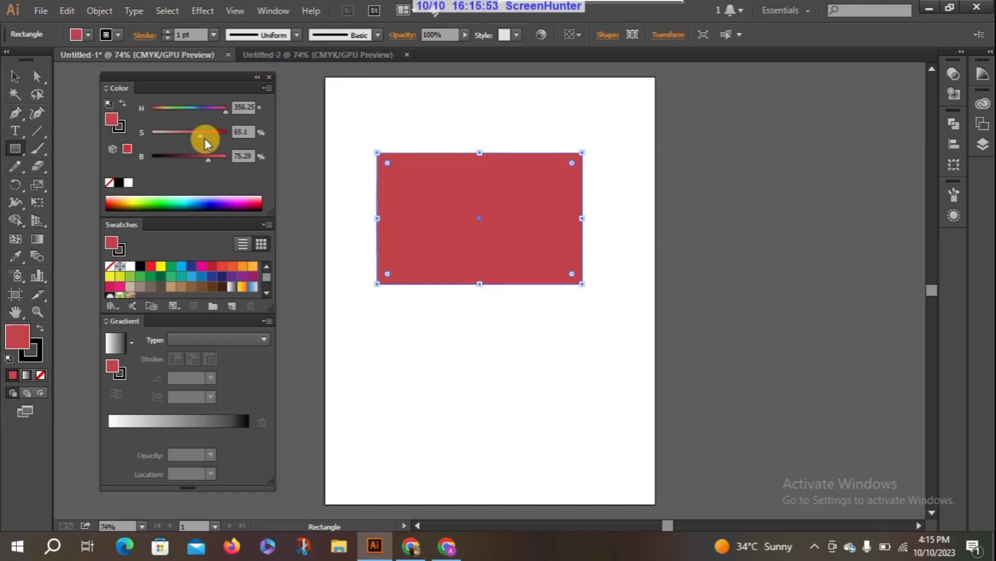
mouse_move(201, 137)
mouse_down()
mouse_move(183, 135)
mouse_move(203, 137)
mouse_move(191, 156)
mouse_move(194, 142)
mouse_up()
mouse_move(219, 110)
mouse_down()
mouse_move(200, 110)
mouse_move(217, 111)
mouse_up()
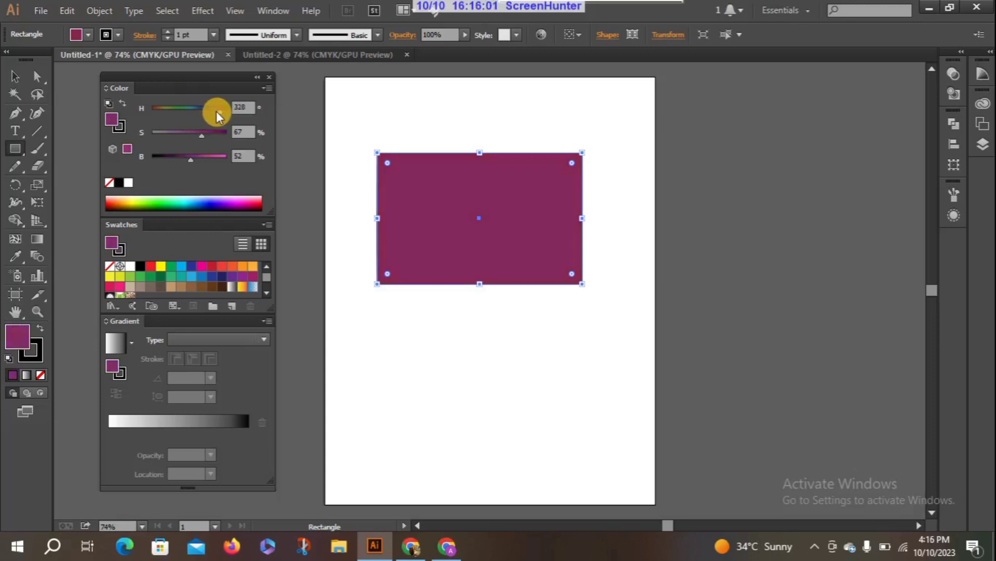
Return the color sliders to CMYK and sample an orange-brown fill for the rectangle from the color spectrum.
click(269, 87)
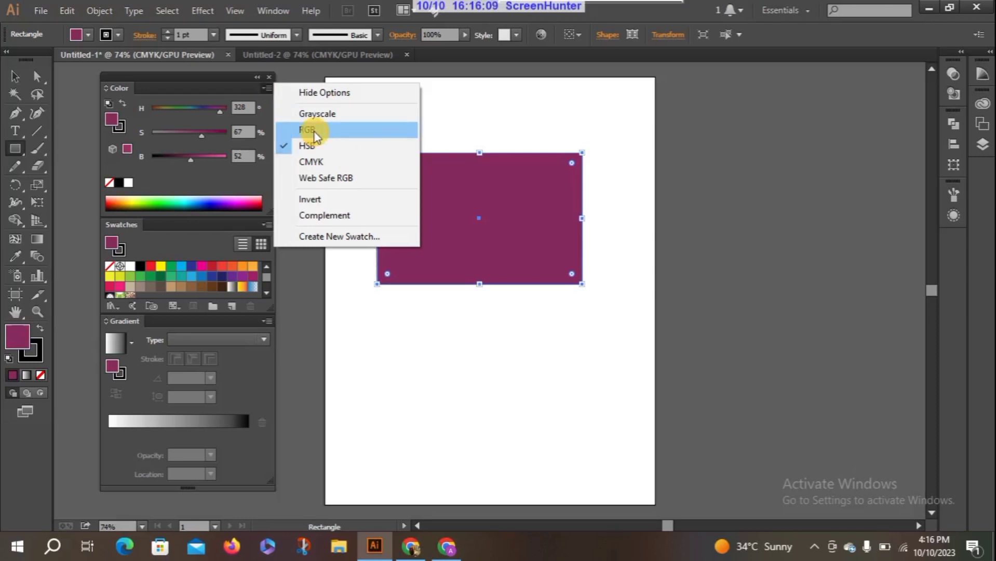
click(316, 163)
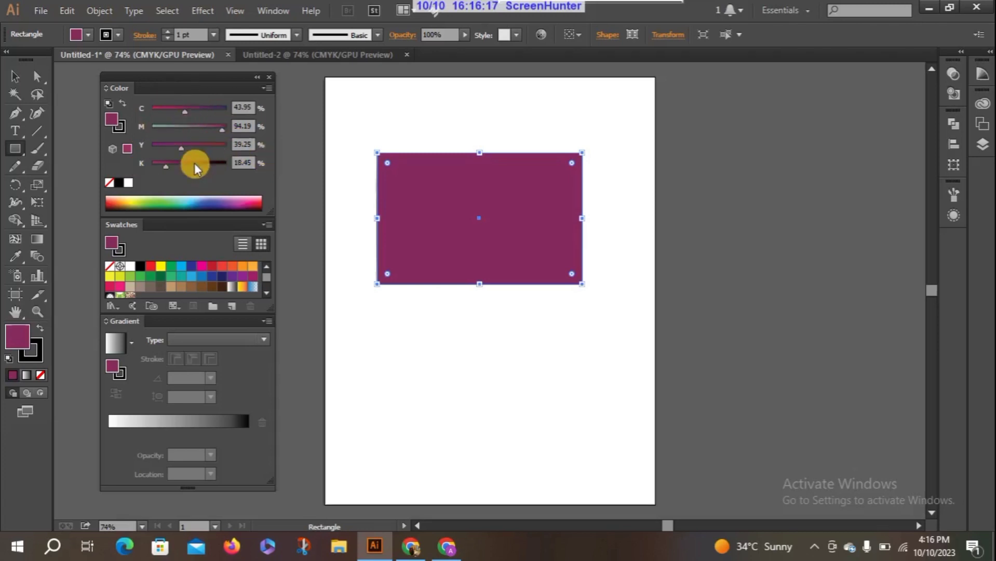
click(120, 206)
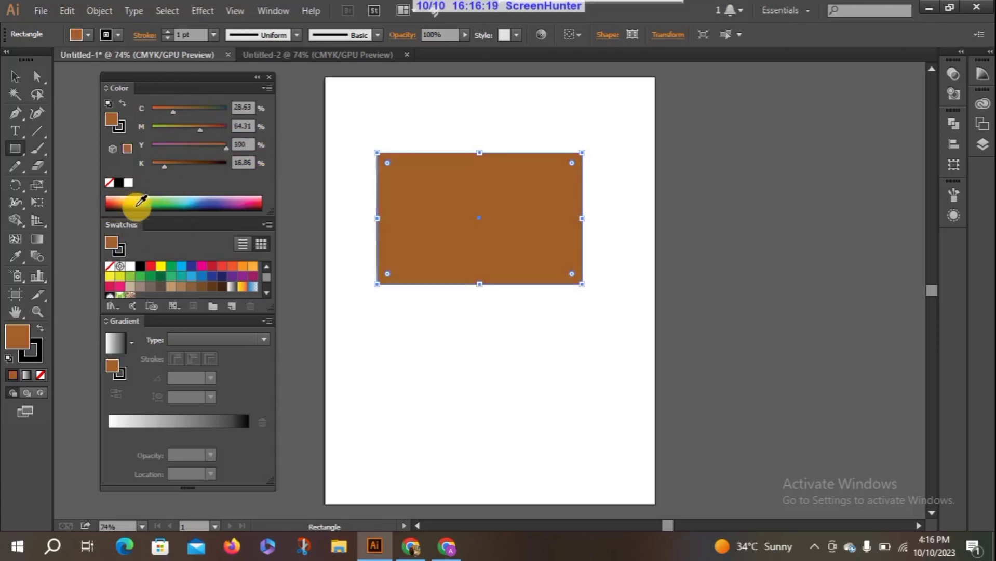
Sample a series of different fills for the rectangle from the color spectrum, finishing on green with C 68.24, M 0, Y 100, K 0.
click(138, 205)
click(194, 205)
click(232, 202)
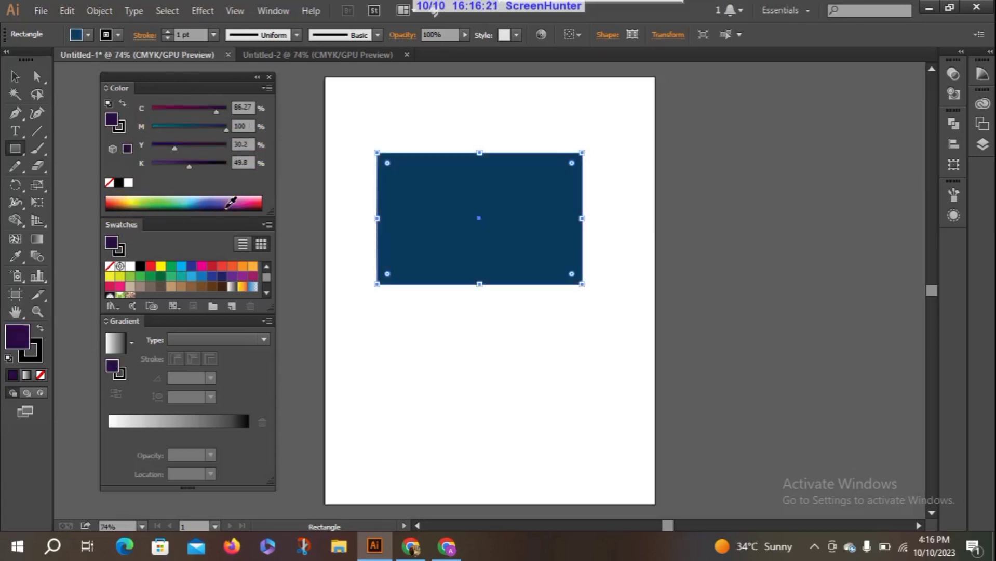
click(237, 203)
click(253, 203)
click(260, 204)
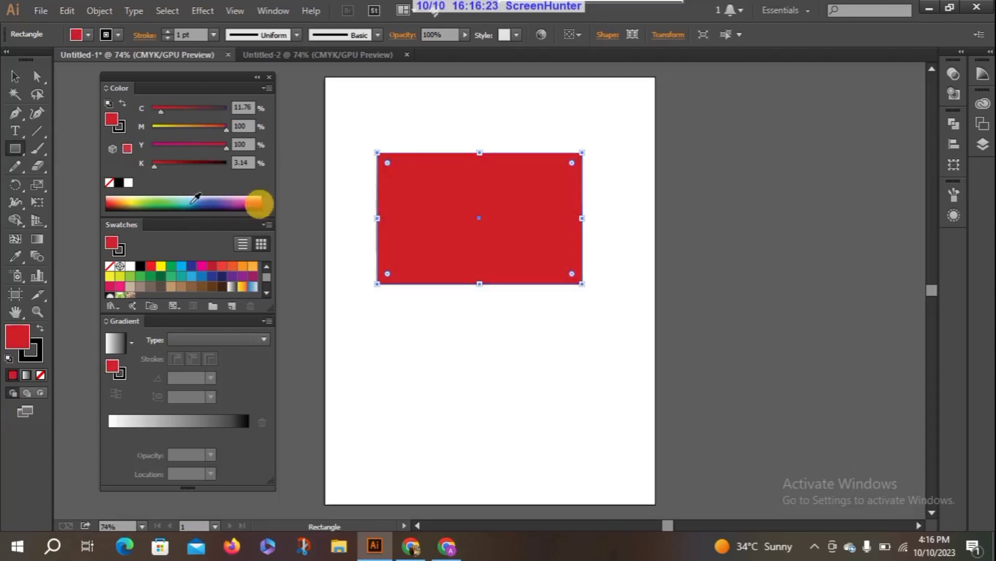
click(178, 203)
click(137, 203)
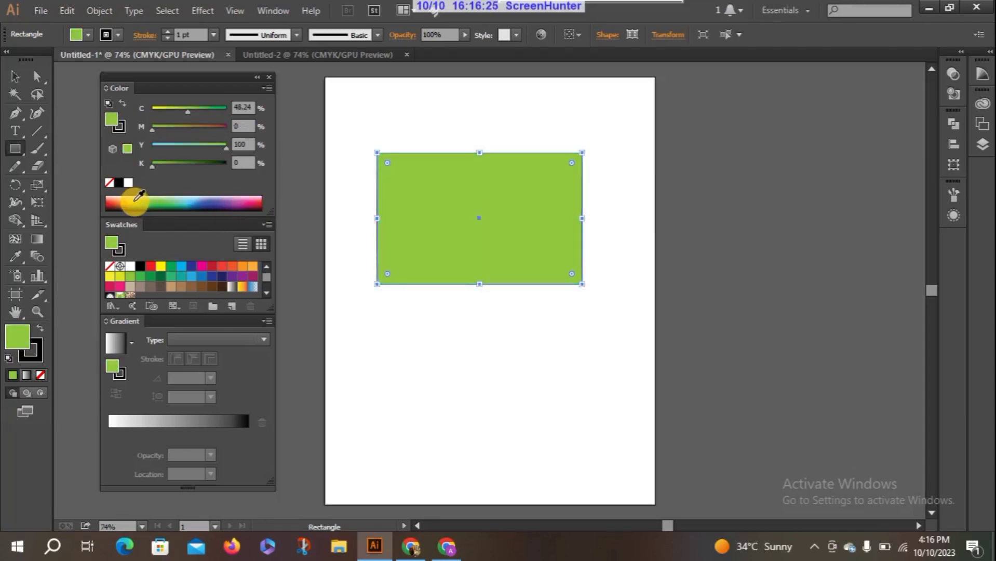
click(117, 203)
click(188, 204)
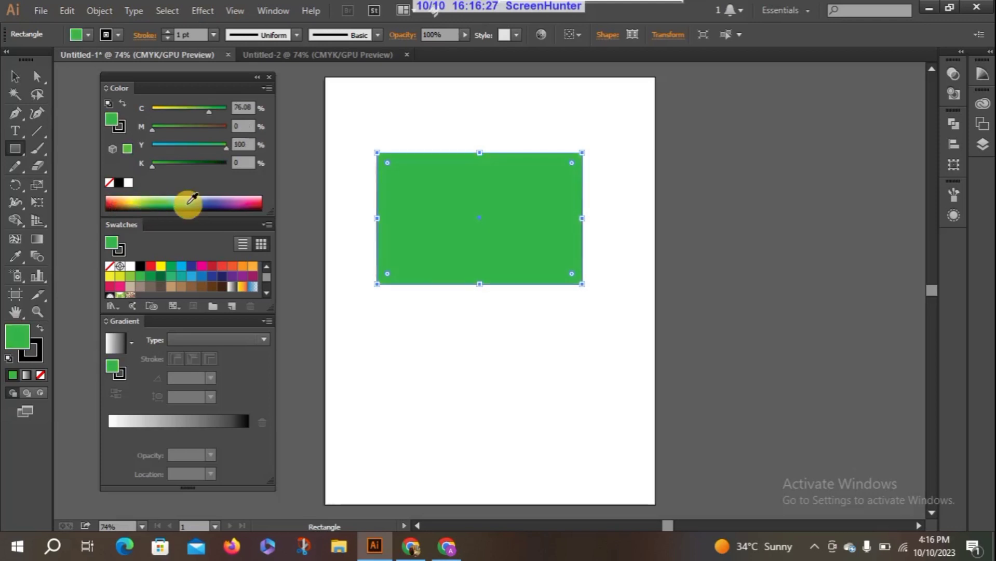
click(188, 203)
click(220, 203)
click(243, 203)
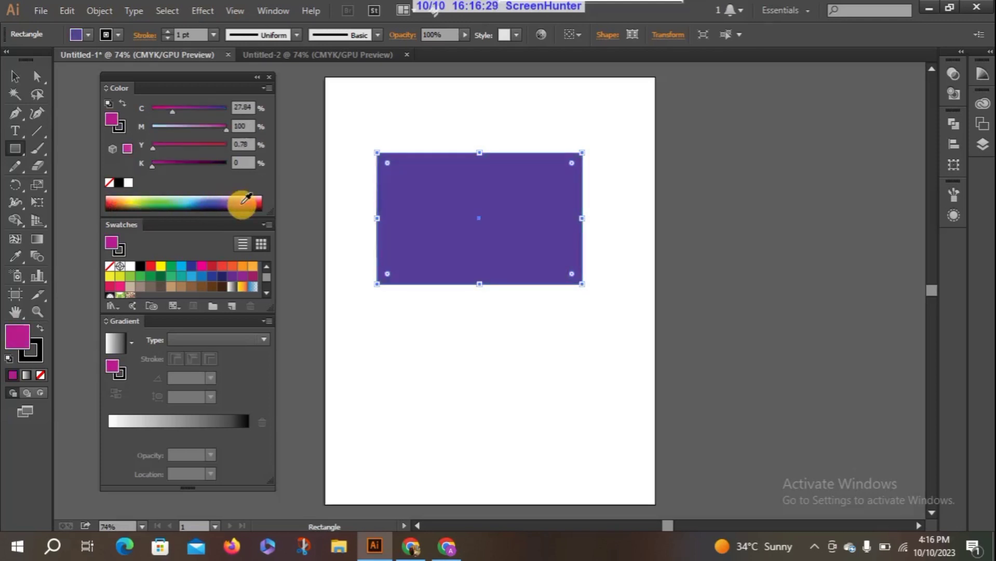
click(185, 203)
click(147, 202)
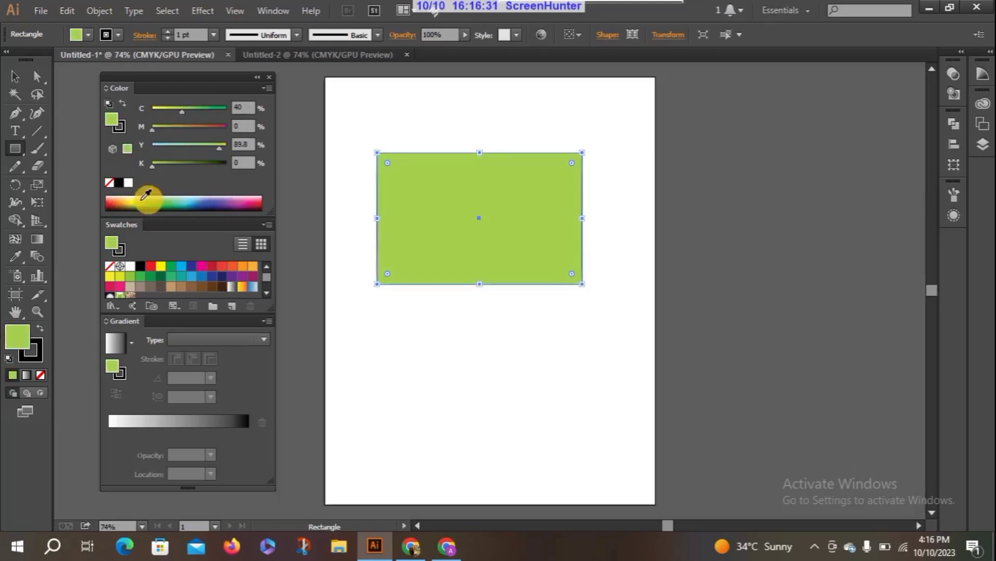
click(134, 203)
click(155, 202)
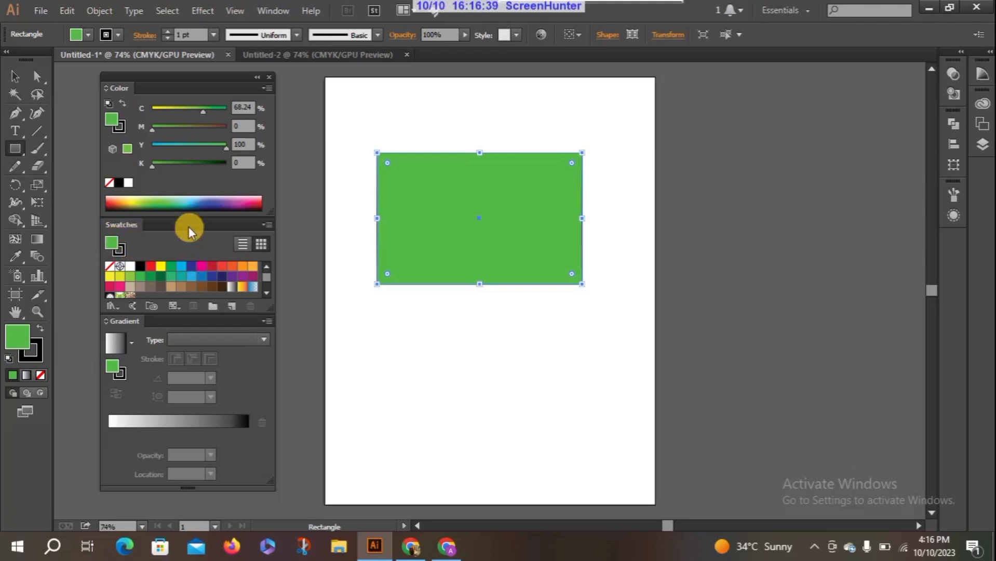
Enlarge the Swatches panel to show all swatches and try several as the rectangle's fill, finishing on yellow with C 0, M 0, Y 100, K 0.
drag(208, 80, 209, 55)
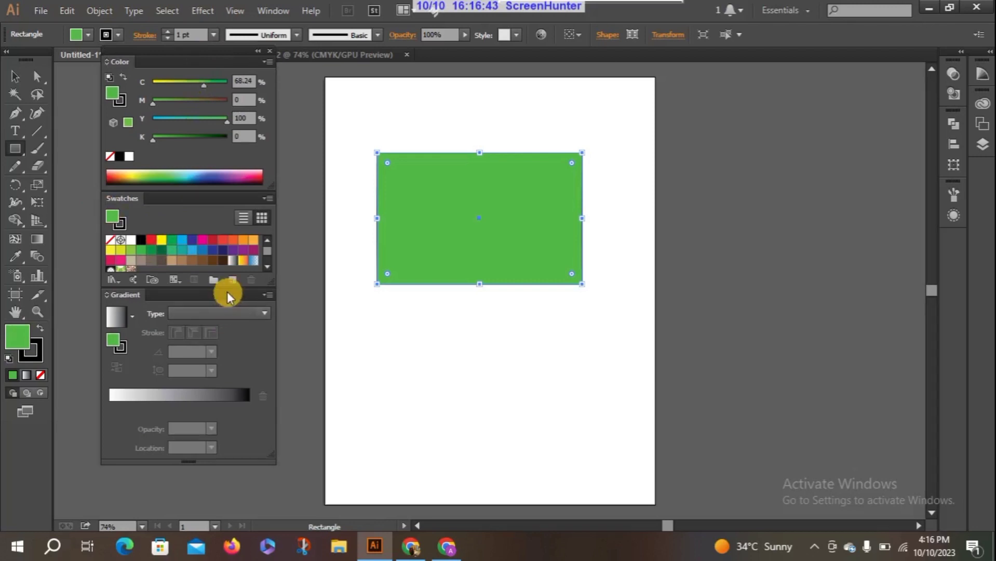
drag(226, 287, 226, 339)
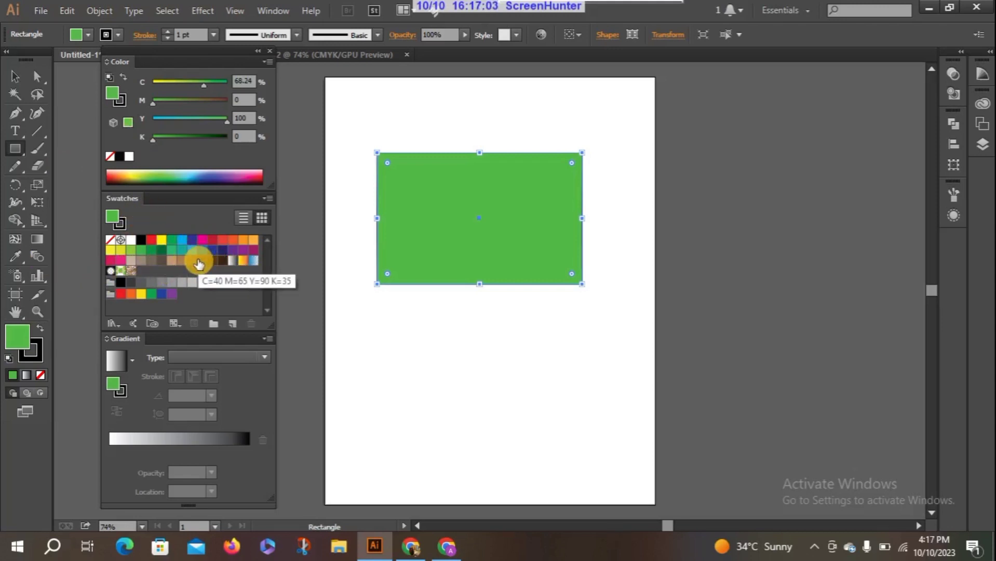
click(192, 252)
click(211, 251)
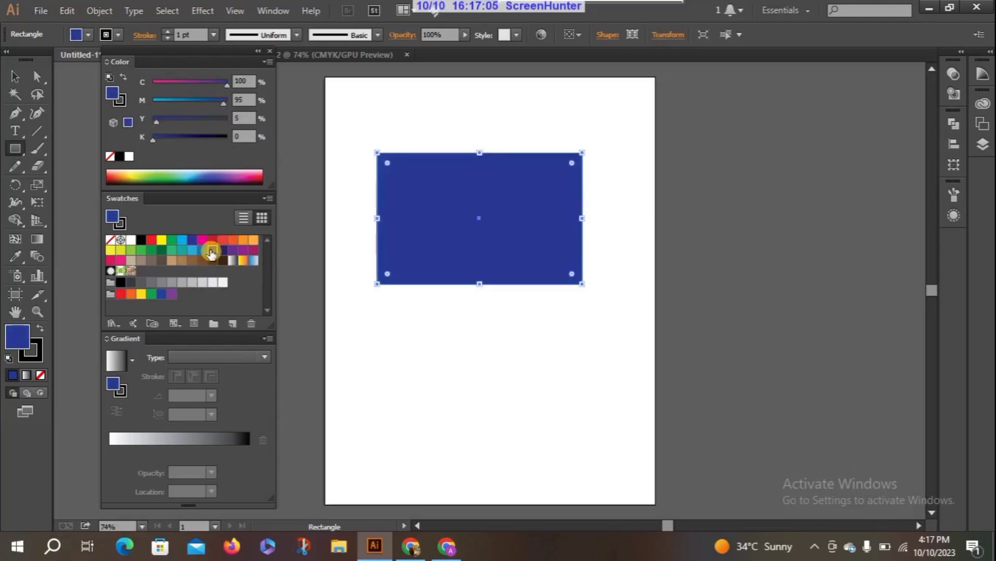
click(182, 260)
click(161, 261)
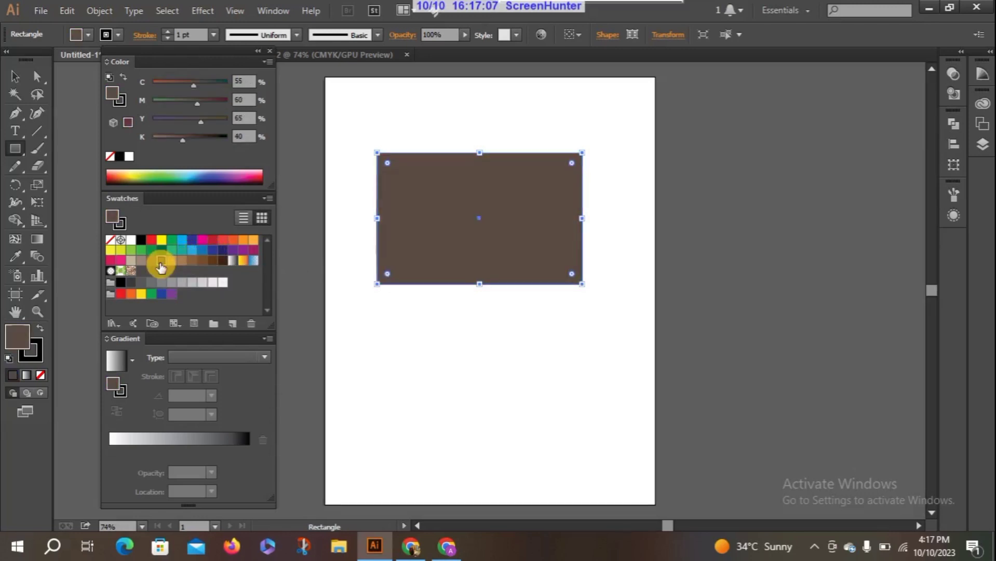
click(242, 239)
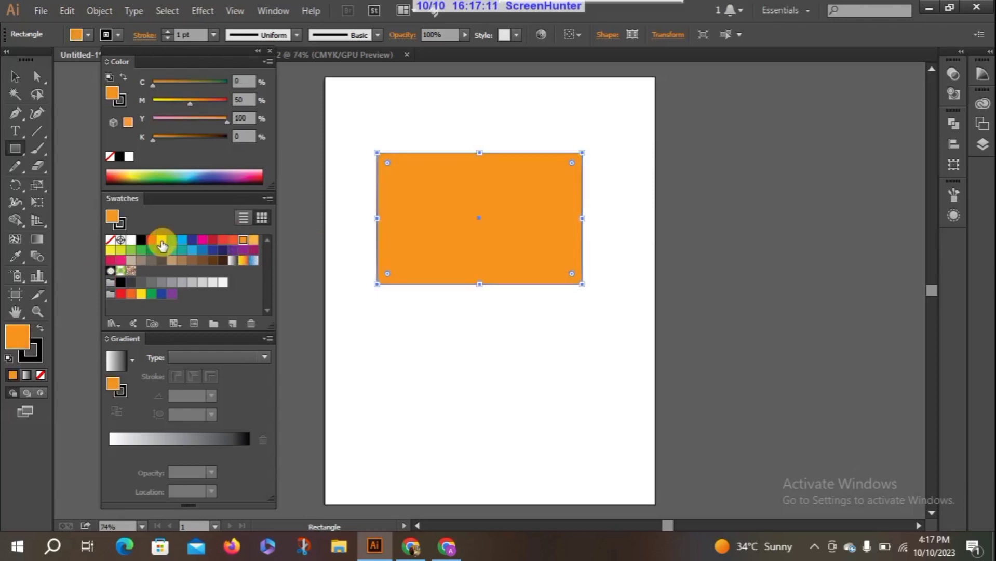
drag(161, 240, 470, 211)
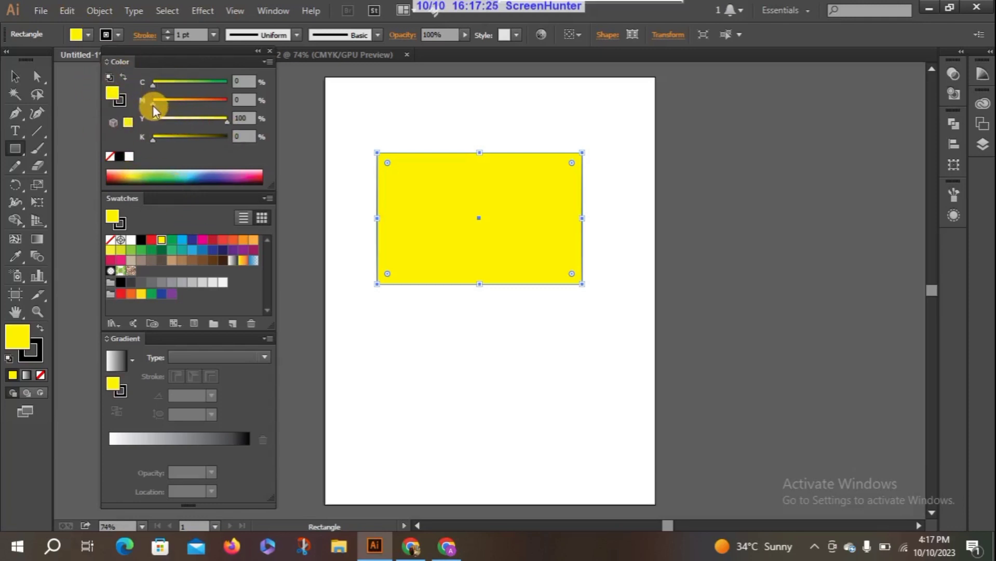
Mix an olive fill for the rectangle with C 59, M 46, Y 100, K 0 and save it as a new swatch.
drag(153, 104, 196, 86)
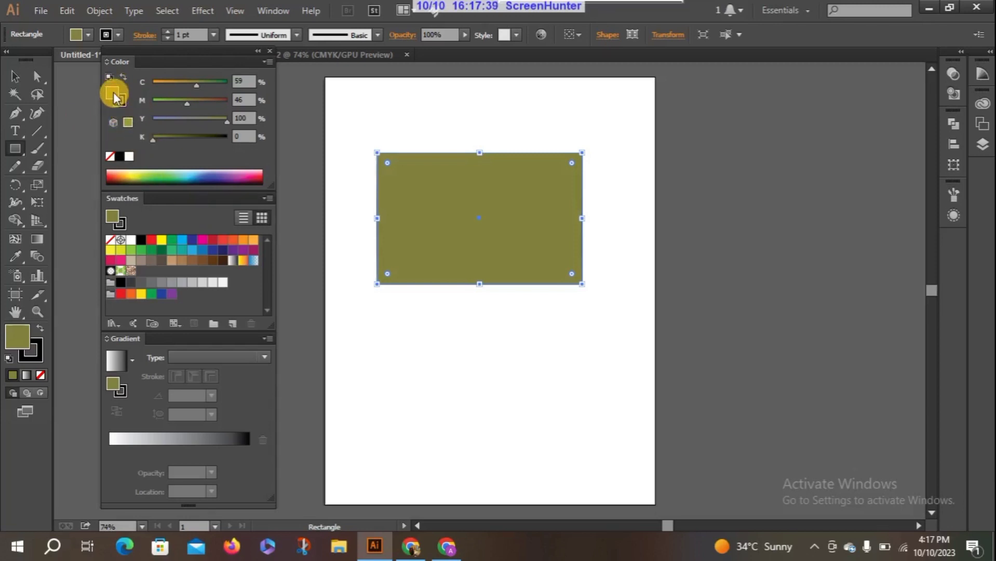
drag(113, 96, 241, 283)
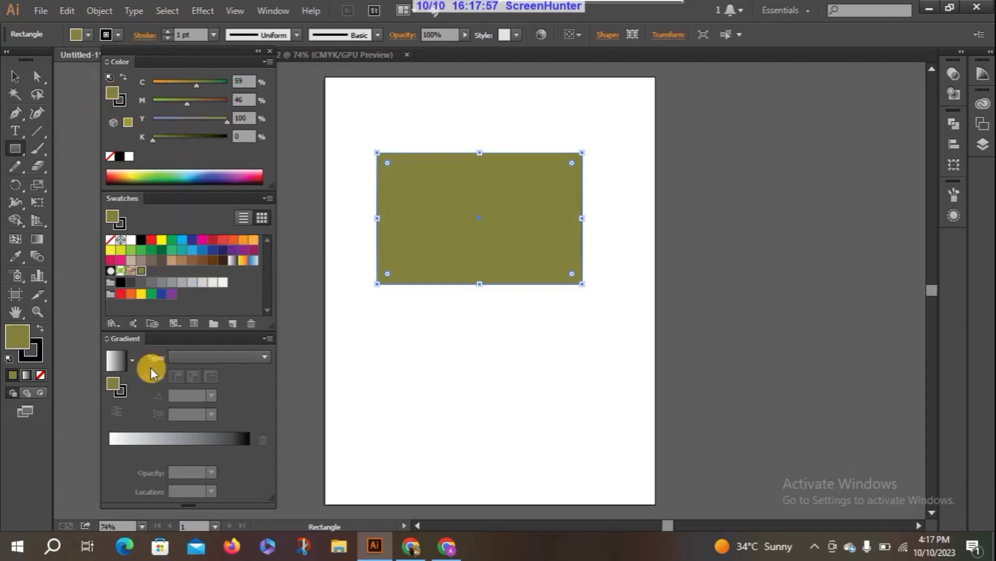
Mix a mauve fill for the rectangle with C 36, M 71, Y 22, K 0 and add it to the swatches.
click(176, 119)
drag(175, 119, 180, 84)
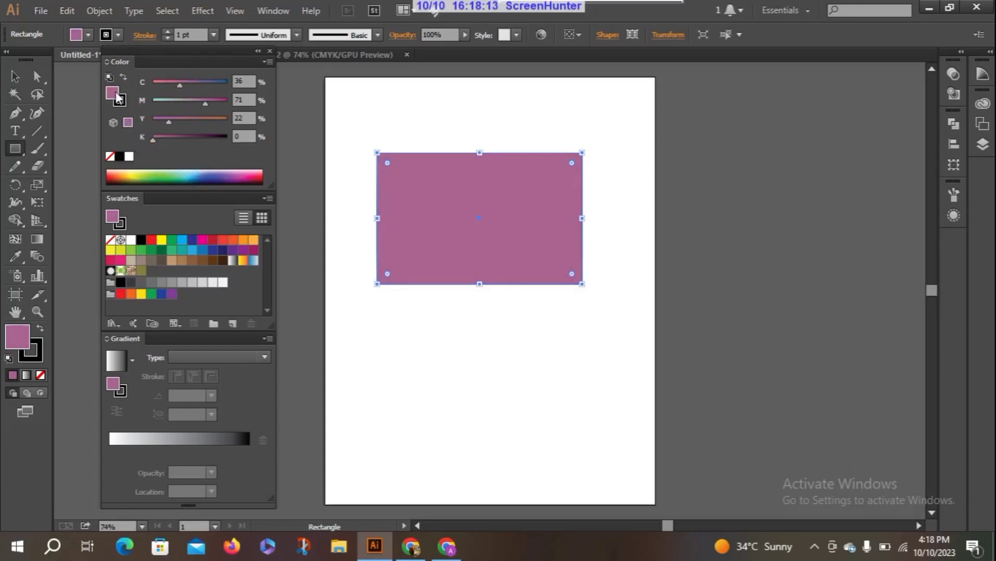
mouse_move(180, 162)
mouse_down()
mouse_move(203, 240)
mouse_move(177, 267)
mouse_up()
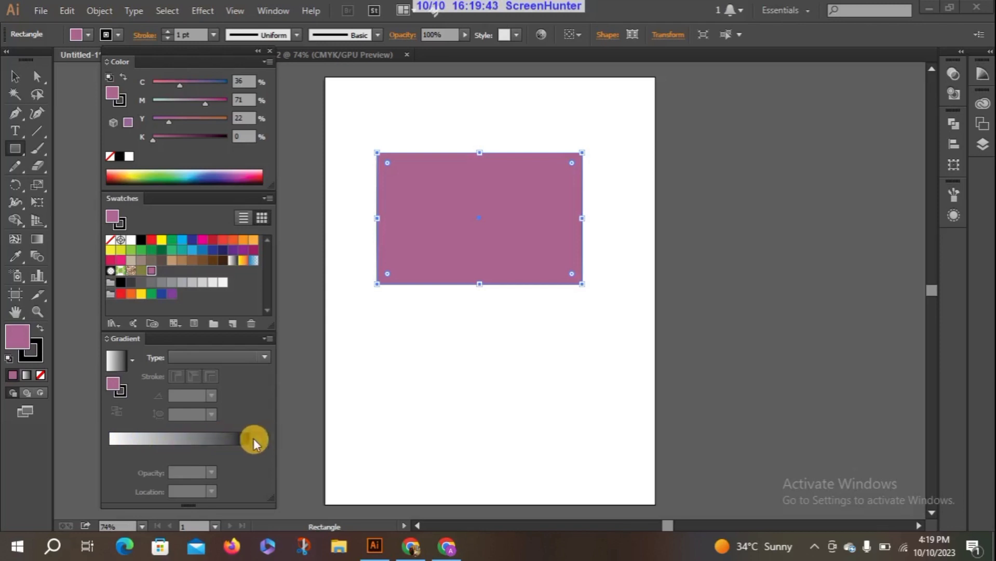
Fill the rectangle with a linear gradient from blue (C 85, M 50, Y 0, K 0) to purple (C 75, M 100, Y 0, K 0) using swatch colors.
click(229, 441)
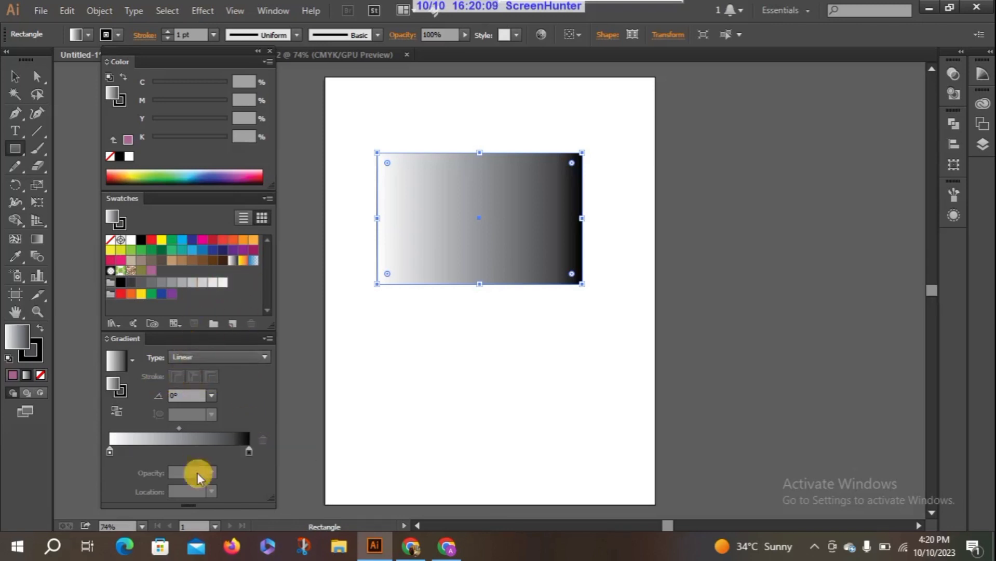
click(173, 252)
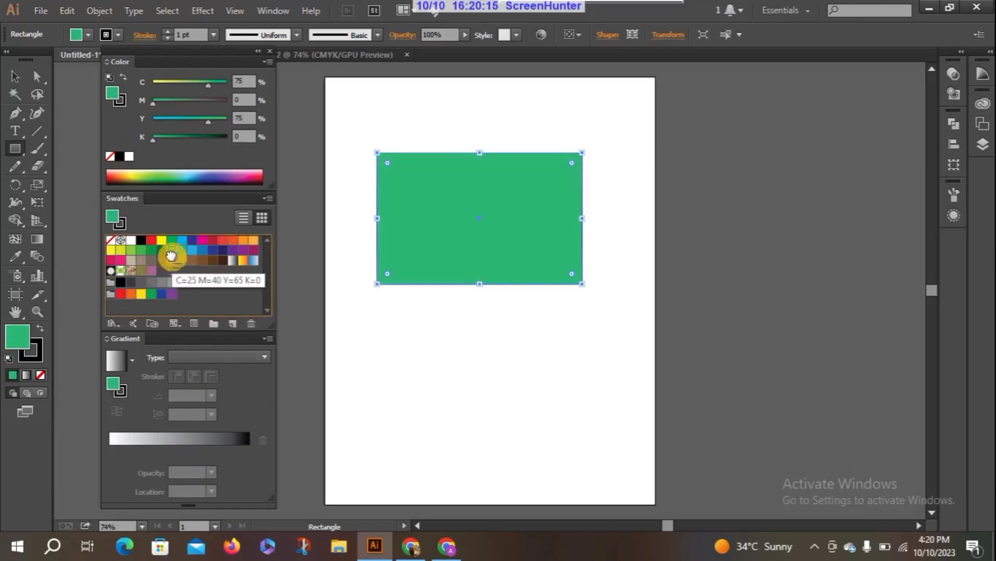
click(203, 250)
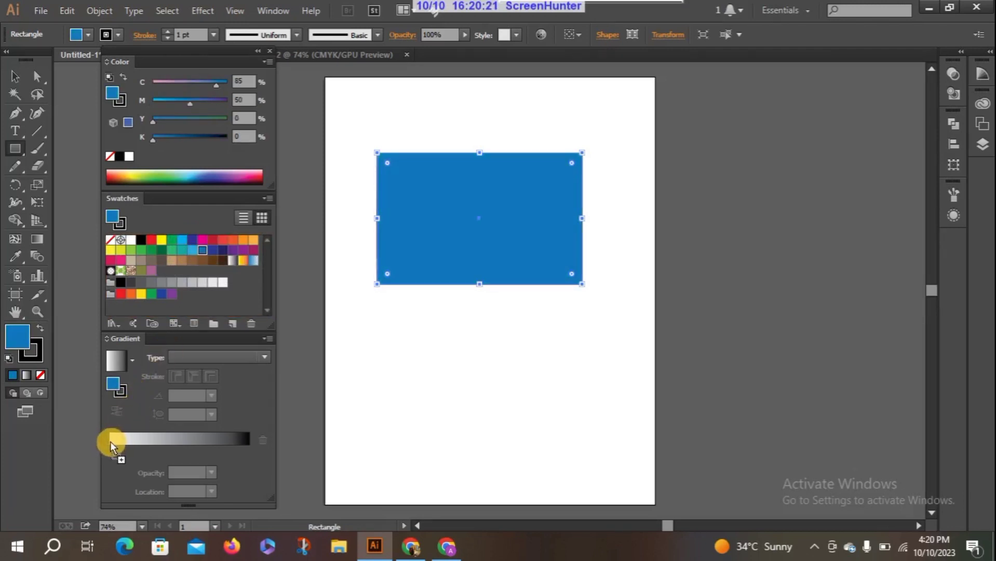
click(111, 443)
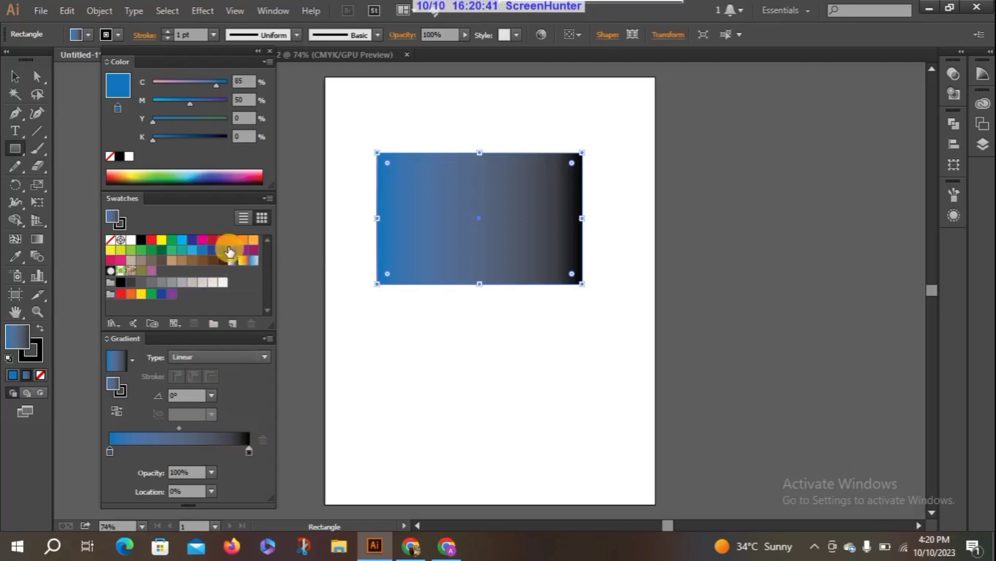
drag(232, 254, 248, 448)
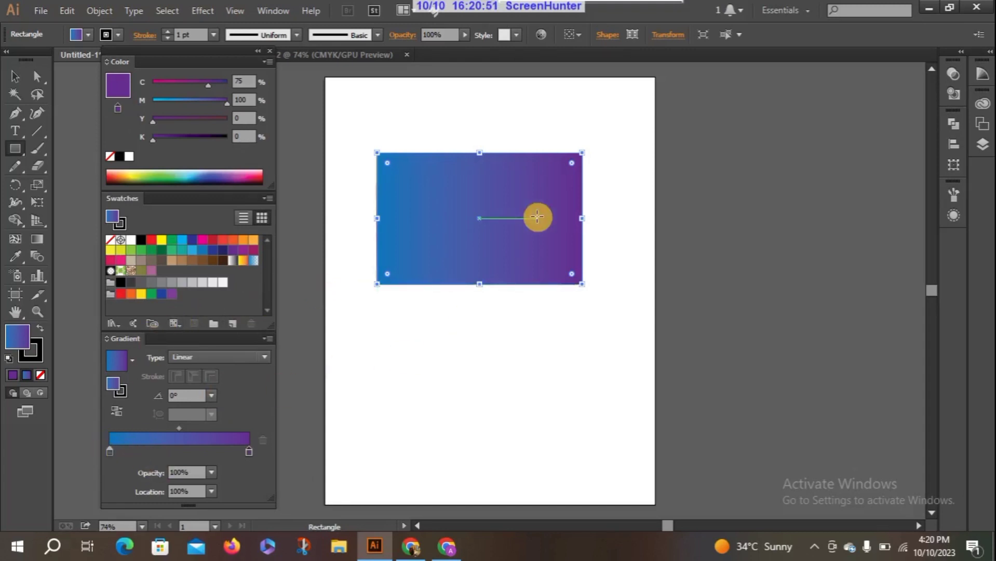
Move the gradient's blue stop to a location of about 48% and return it to 0%.
drag(537, 217, 498, 217)
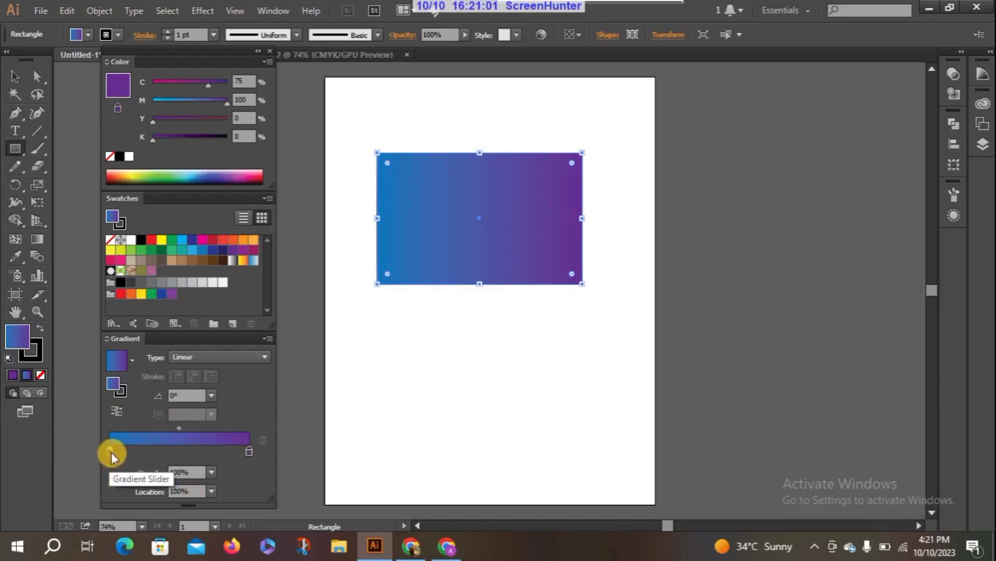
mouse_move(111, 453)
mouse_down()
mouse_move(201, 455)
mouse_move(104, 457)
mouse_up()
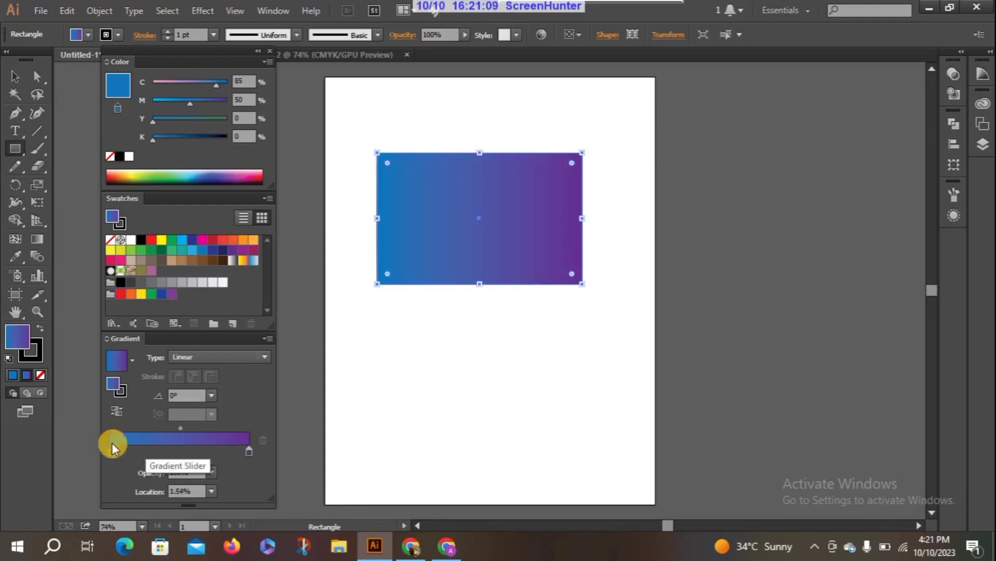
drag(114, 451, 182, 453)
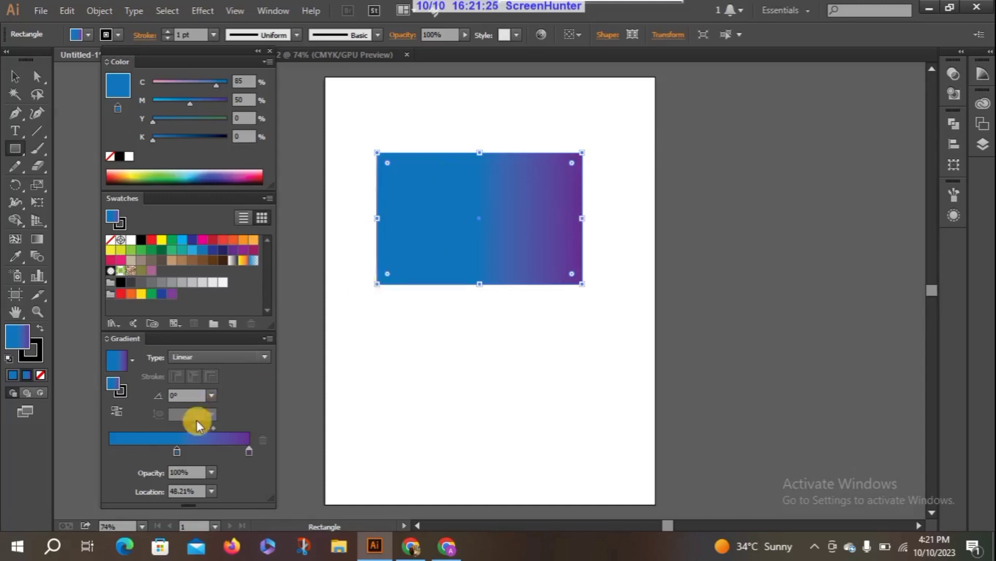
drag(176, 451, 134, 452)
drag(97, 425, 122, 431)
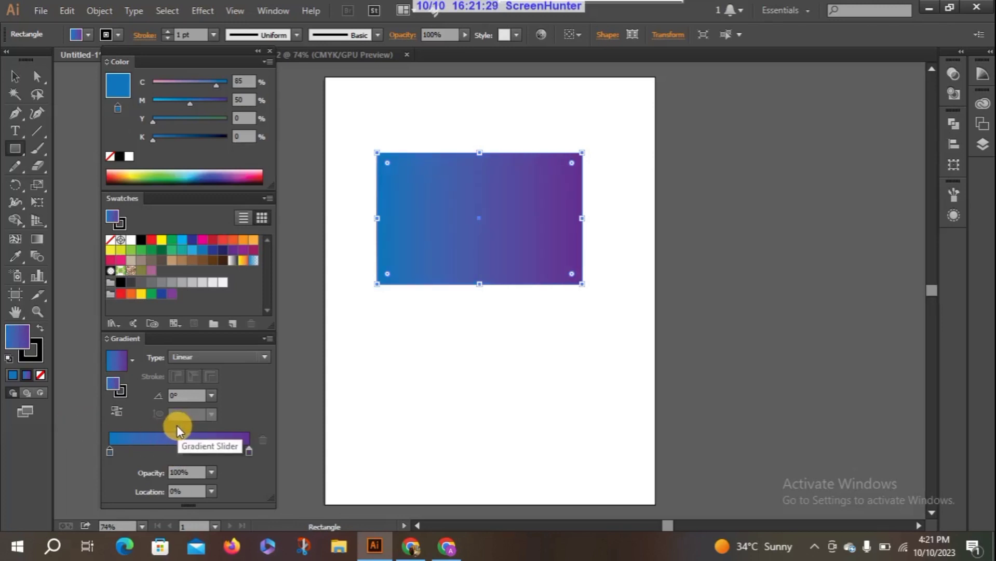
Shift the gradient's midpoint to about 77%, over to 13%, and back to about 51%.
drag(178, 426, 220, 435)
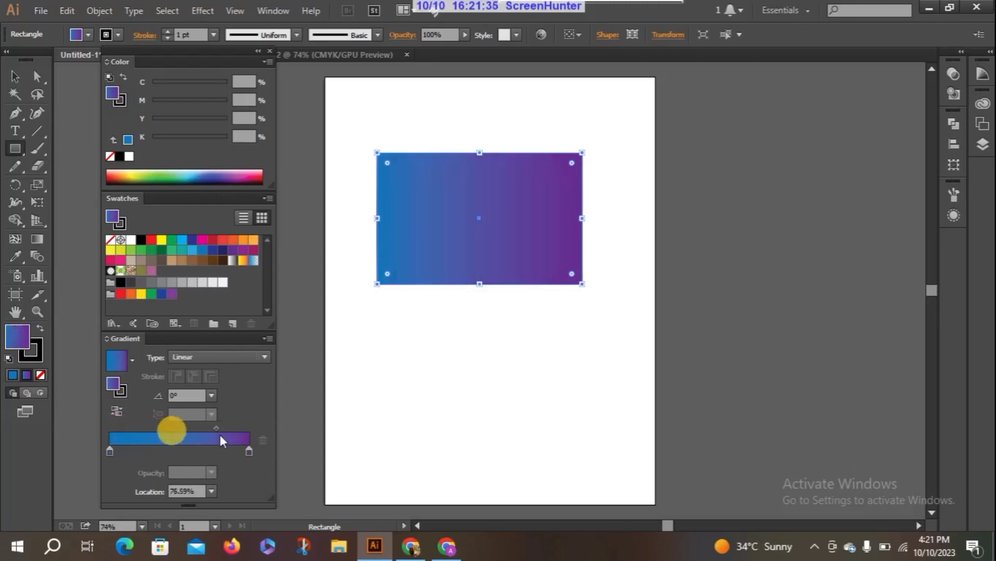
key(ctrl+z)
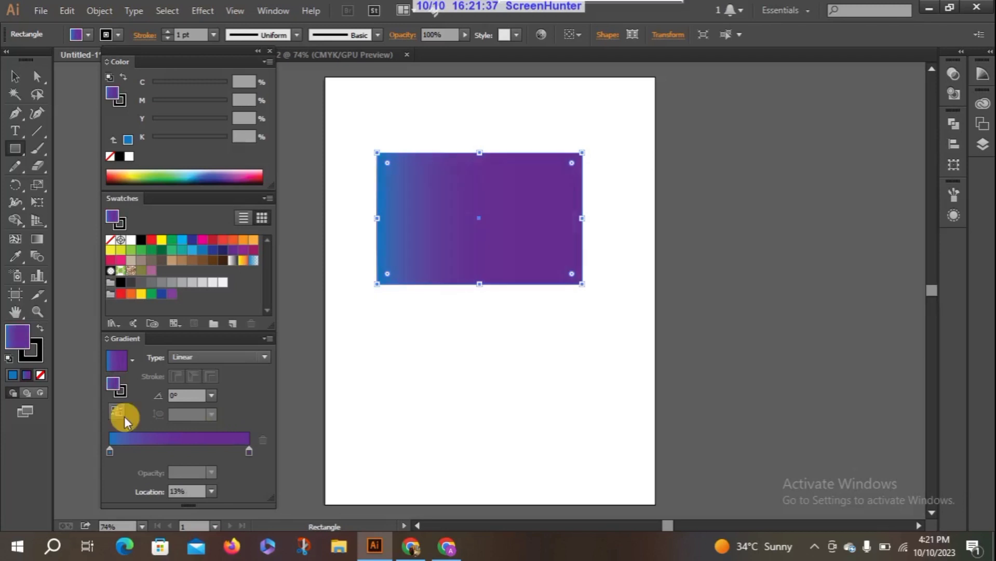
drag(128, 429, 181, 435)
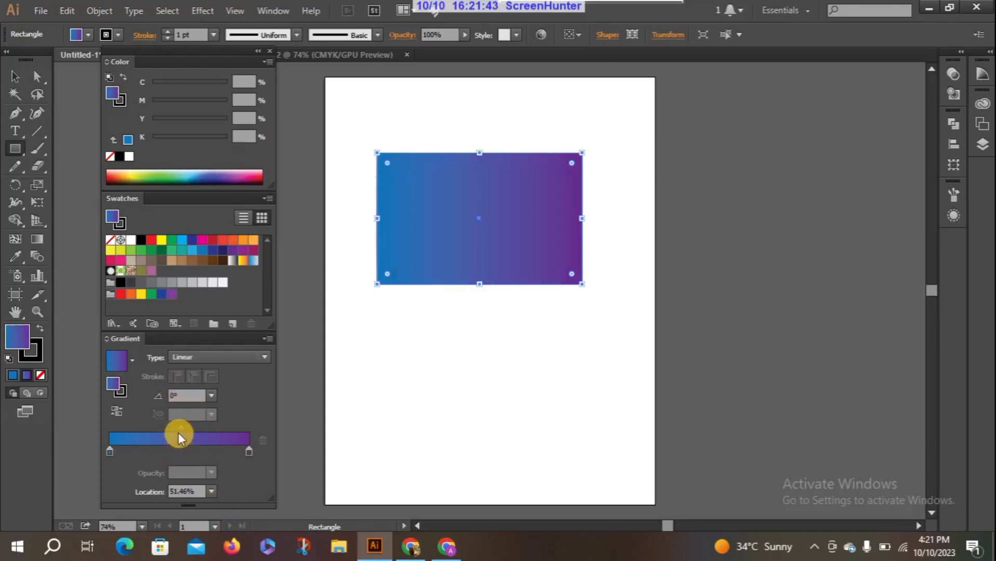
drag(181, 430, 181, 430)
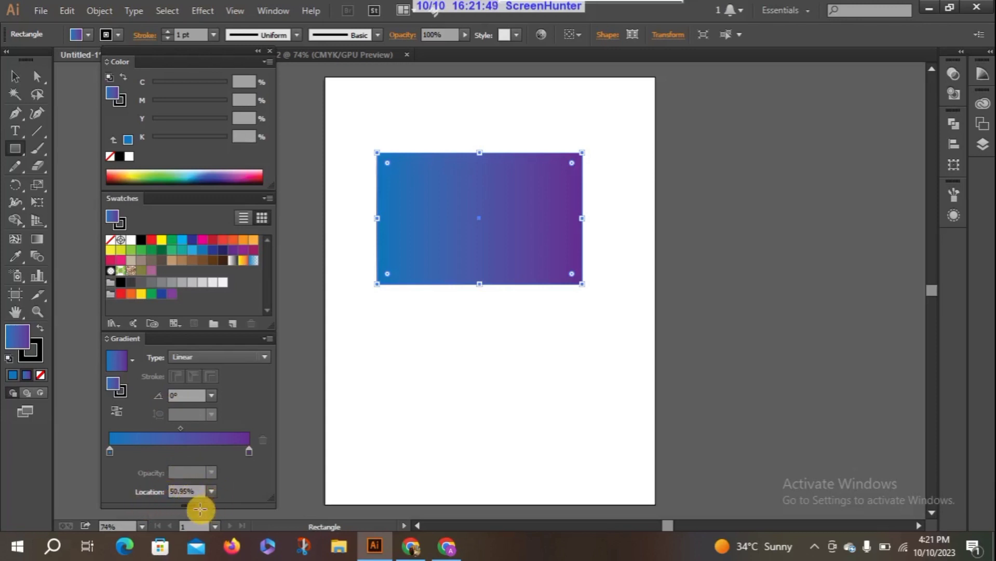
Set the location of the midpoint between the blue and purple gradient stops to exactly 50%.
scroll(200, 509, down, 2)
click(210, 493)
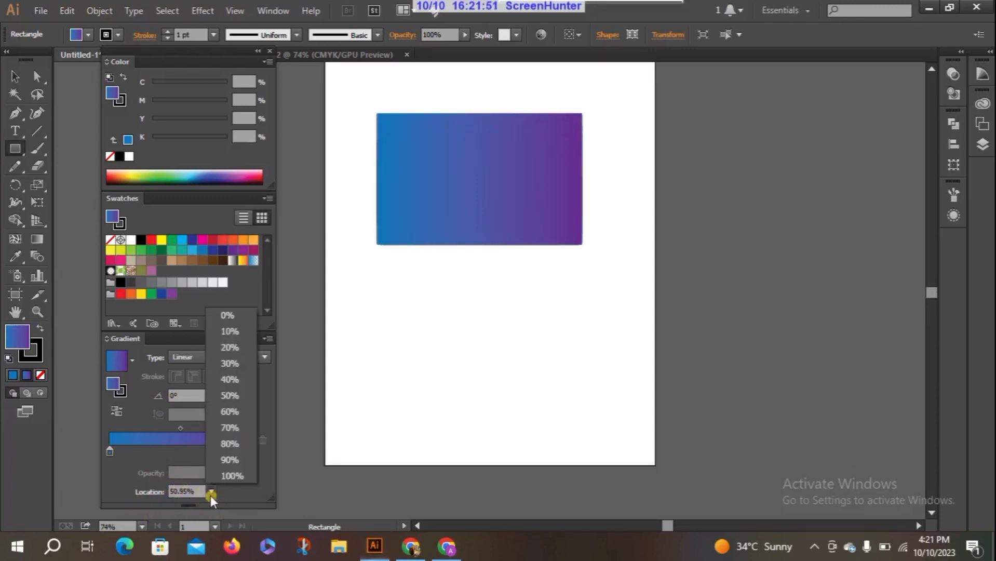
click(237, 393)
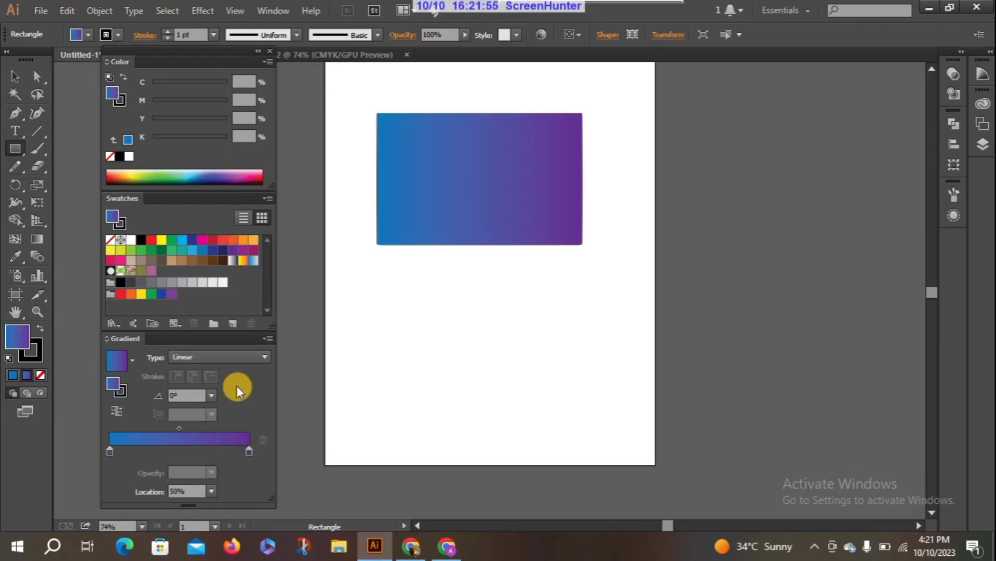
Select the gradient-filled rectangle on the artboard with the Selection tool.
click(490, 169)
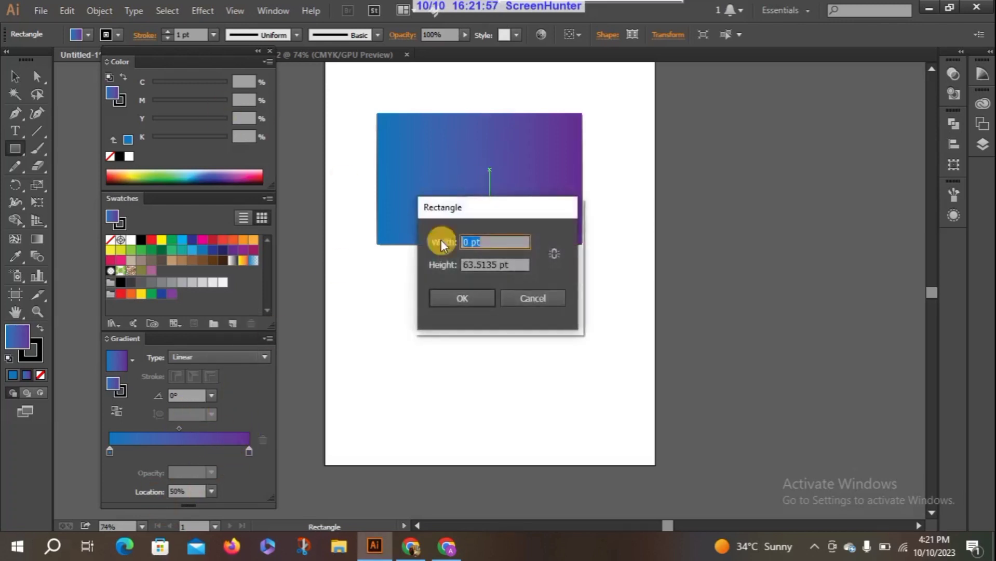
click(533, 295)
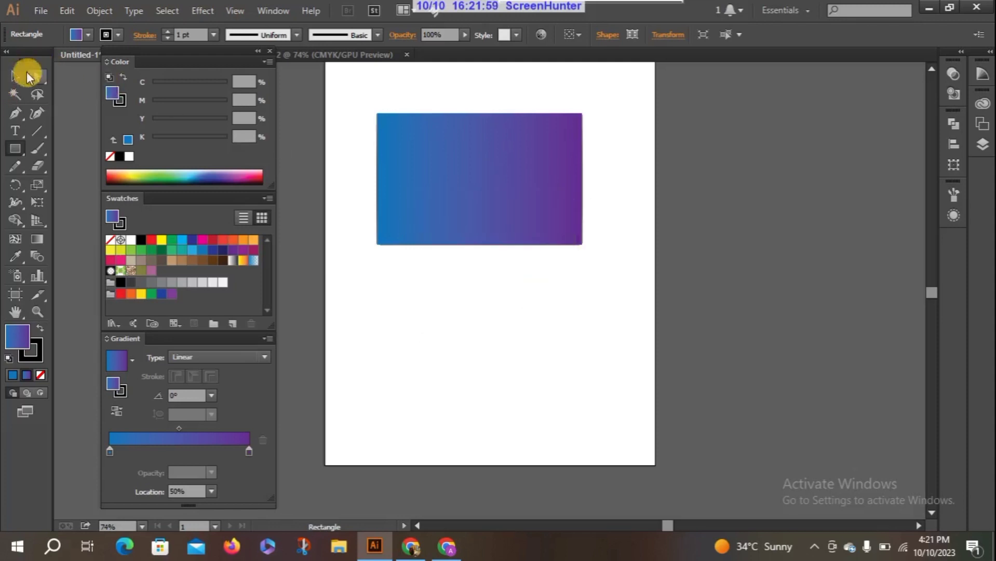
click(17, 77)
click(384, 163)
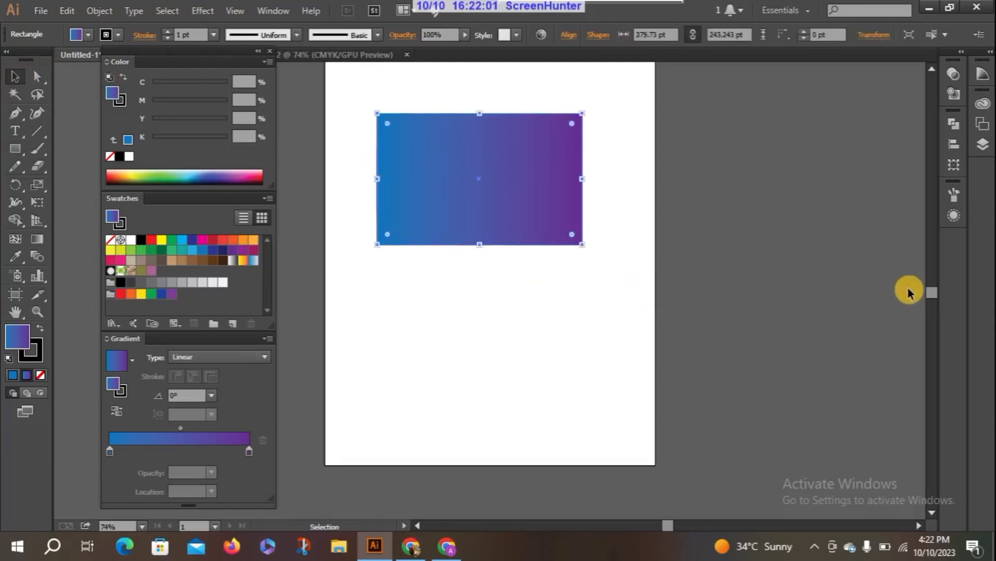
Hide the CMYK color slider options and show them again.
drag(934, 292, 933, 291)
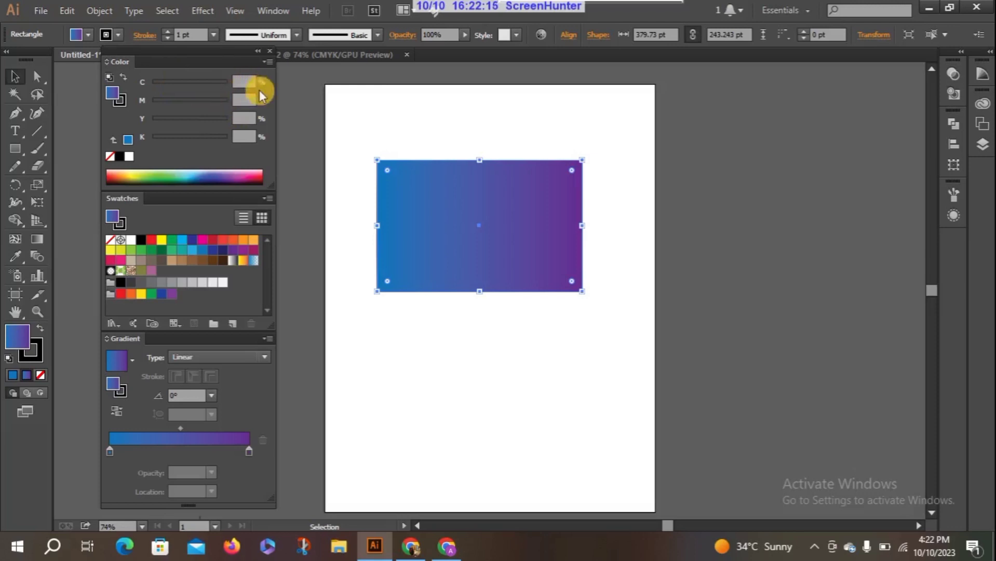
click(269, 63)
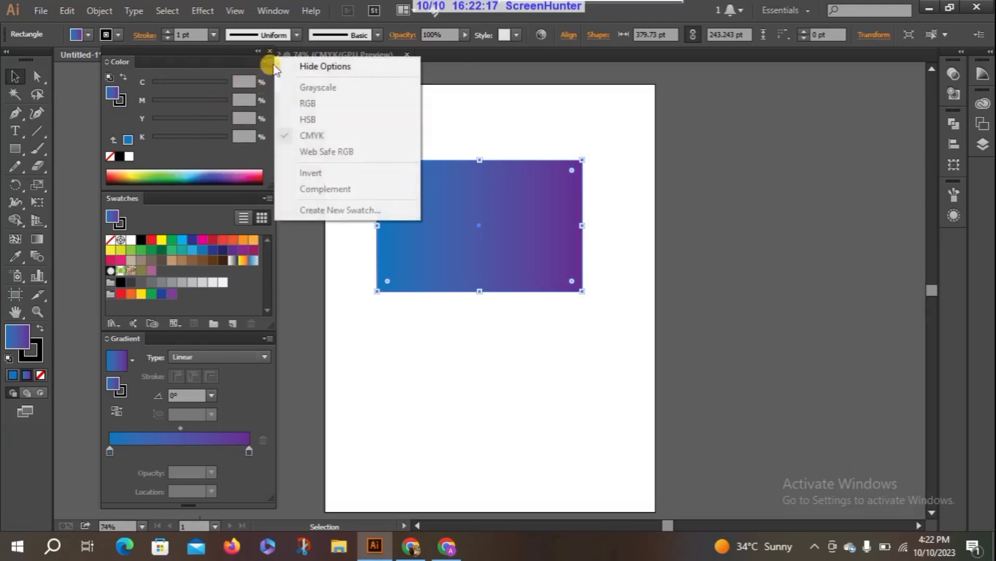
click(304, 67)
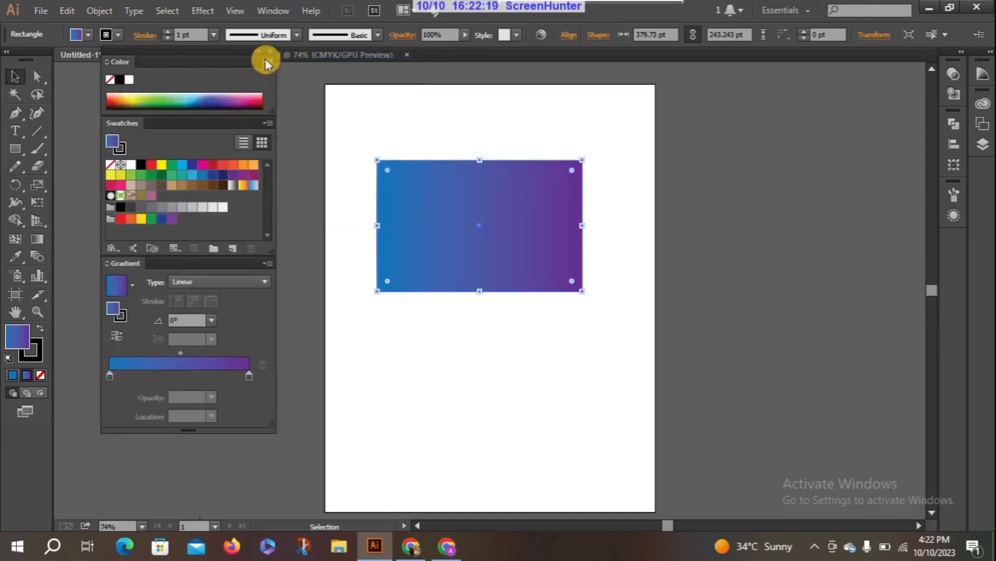
click(266, 59)
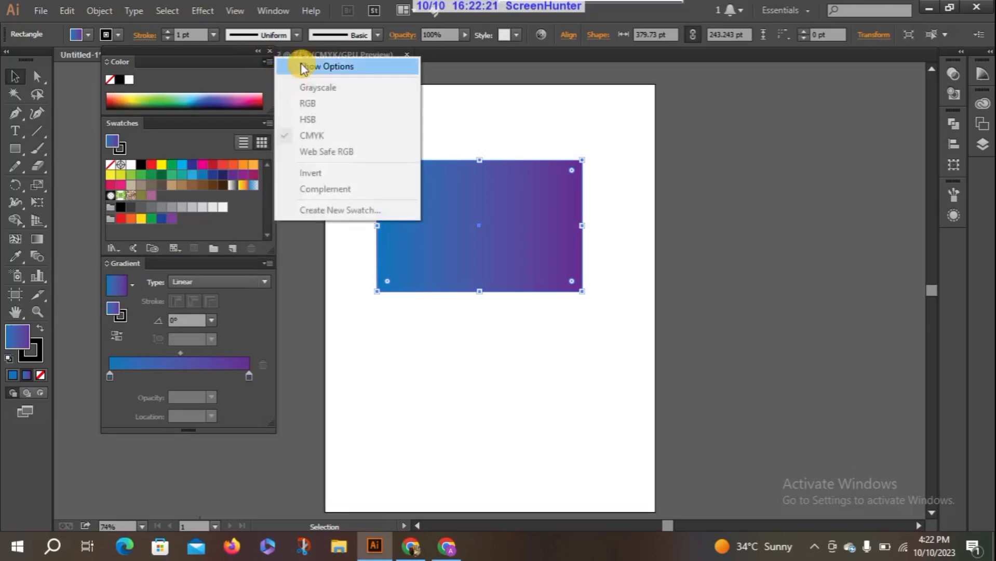
click(291, 67)
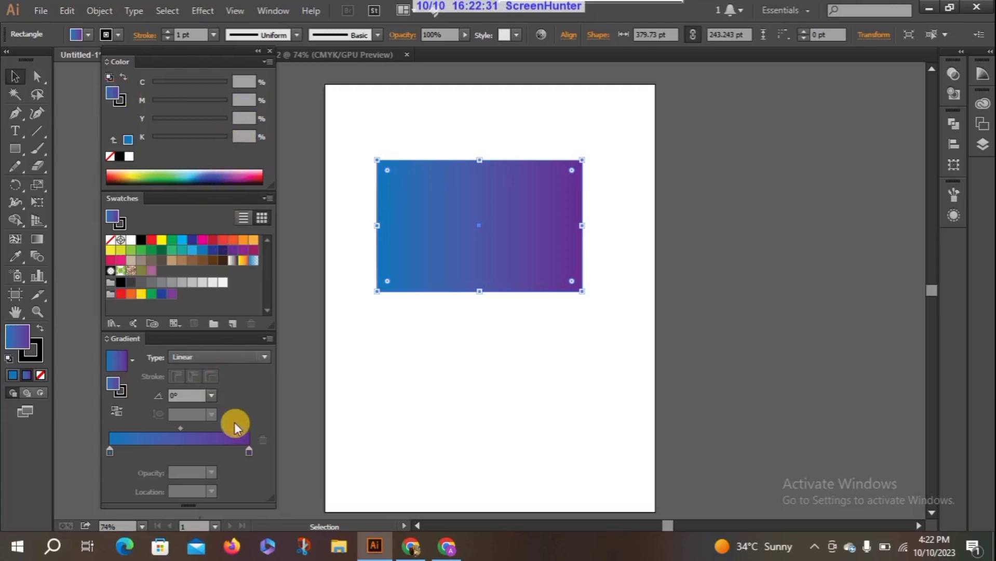
Move the gradient's purple stop to about 74% and recolor it light blue with cyan 56% and magenta 33%.
drag(246, 453, 212, 445)
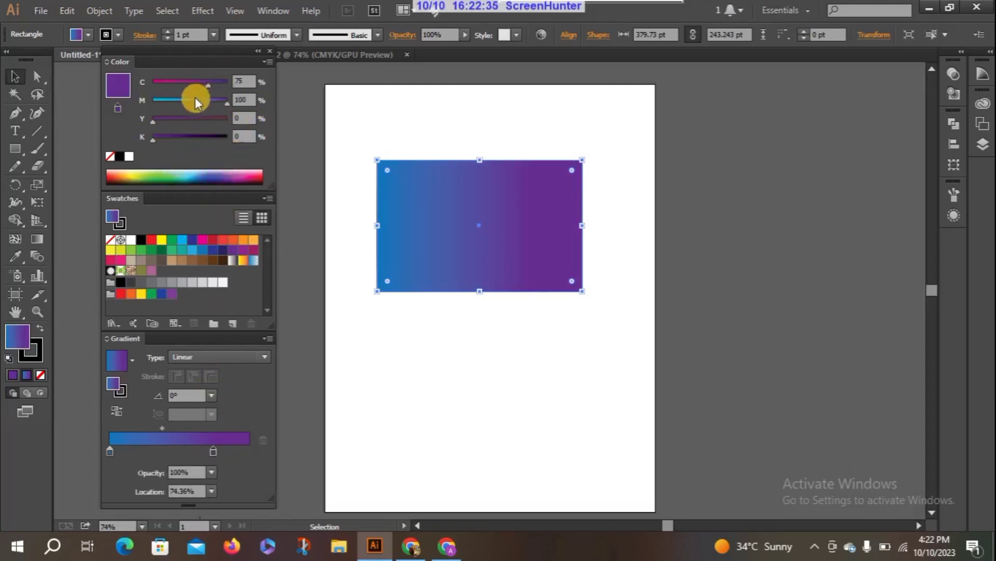
drag(209, 86, 178, 108)
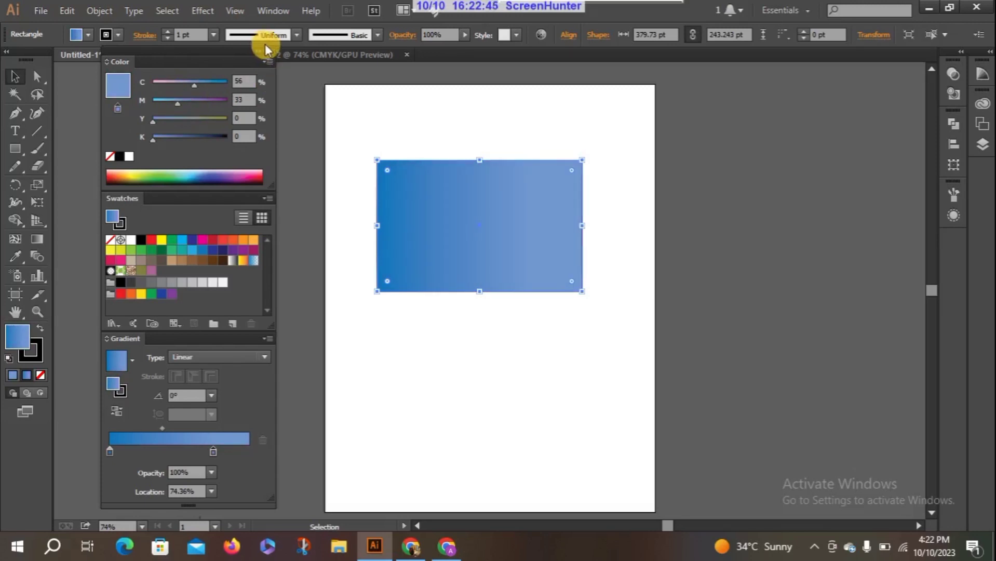
Switch the color mode to HSB and recolor the light blue stop green with H 89, S 76 and B 61.
click(268, 62)
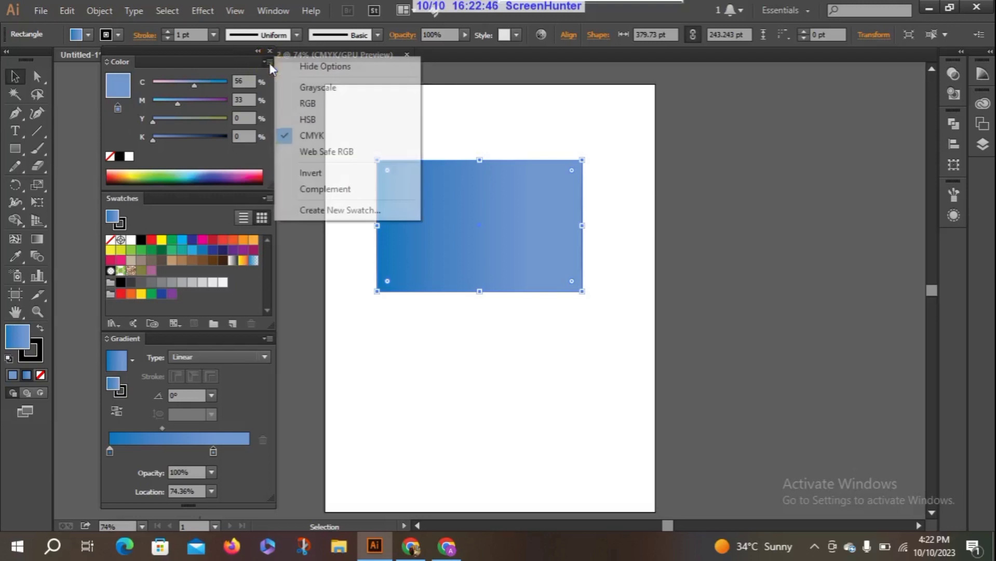
click(312, 119)
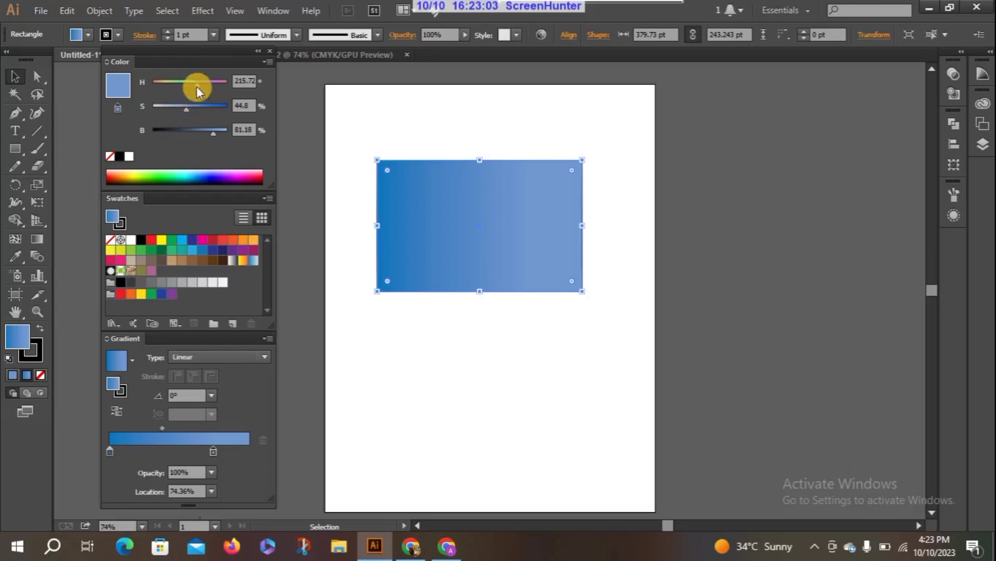
drag(197, 87, 198, 140)
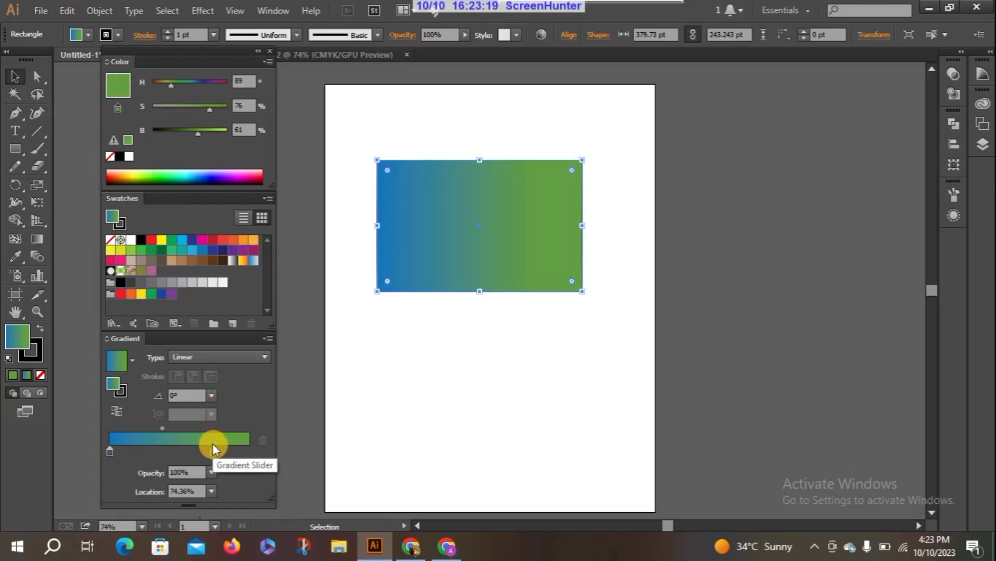
Move the green stop to about 95% and adjust its color to hue 117 and saturation 61%.
drag(215, 452, 243, 453)
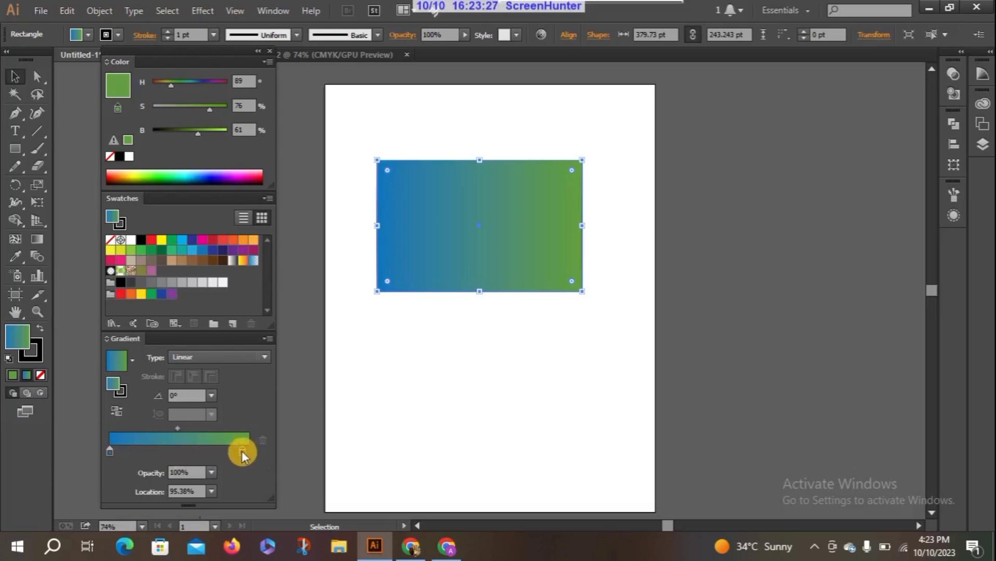
drag(170, 83, 200, 109)
click(212, 112)
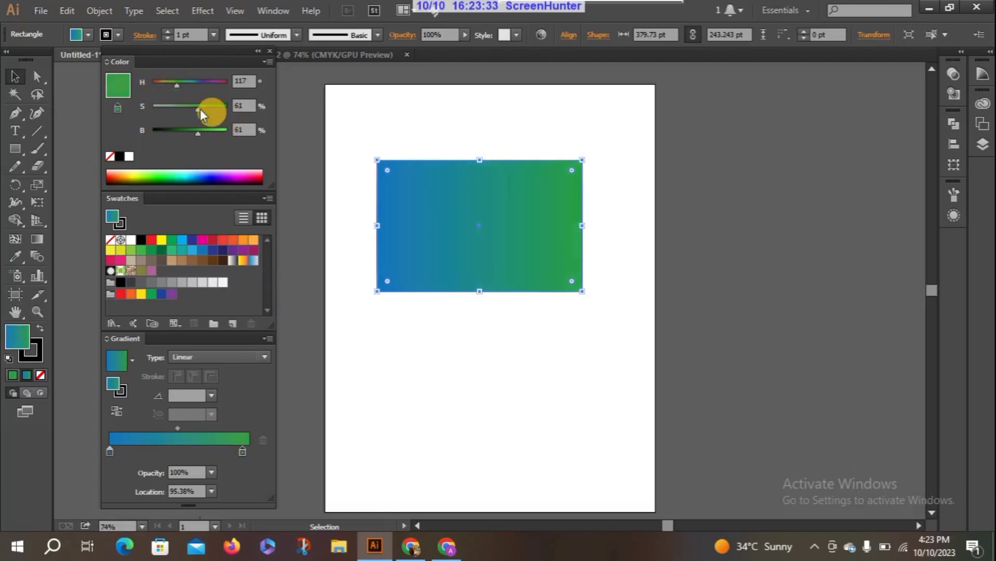
Add brown, purple, magenta and yellow swatch stops to the rectangle's gradient, with brown at about 7%, magenta at 55% and yellow at 77%.
click(182, 261)
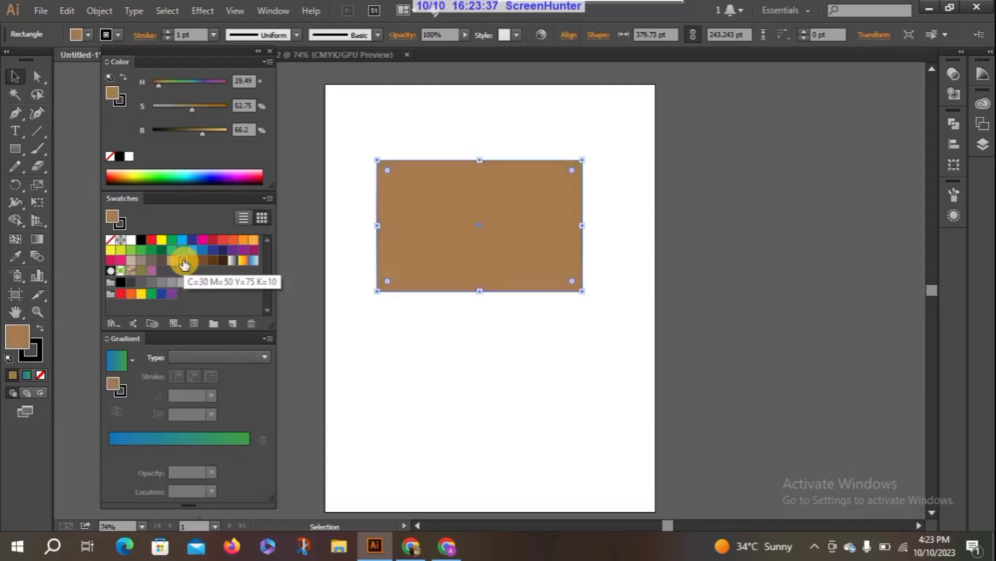
click(120, 439)
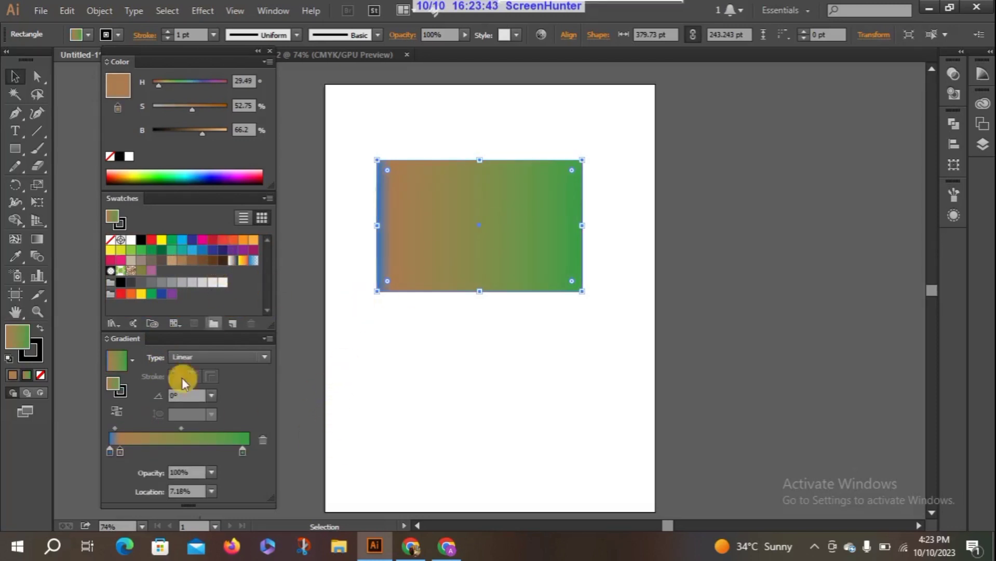
drag(233, 250, 145, 440)
drag(258, 254, 187, 442)
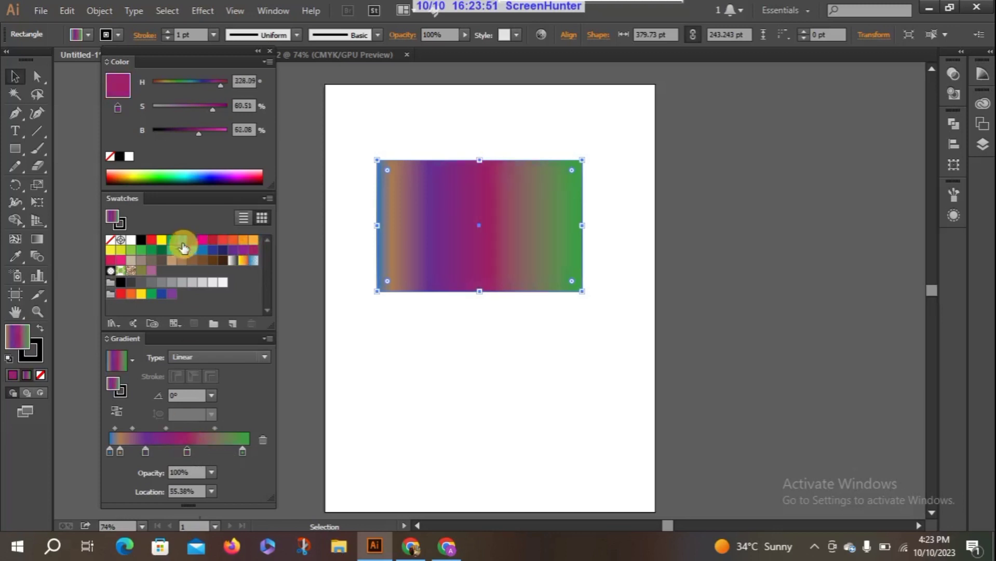
drag(162, 240, 219, 440)
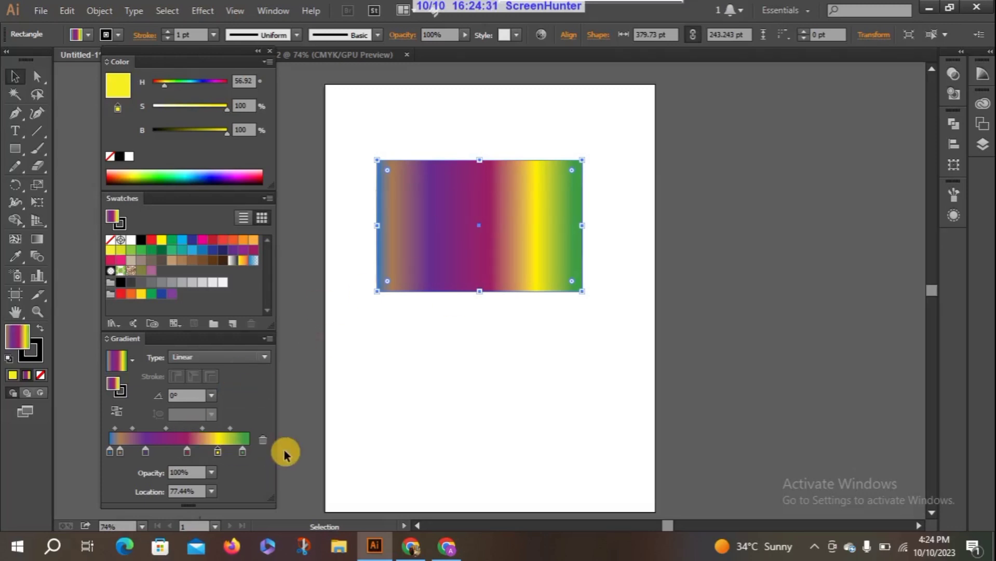
Set the yellow stop's opacity to 90%, 40% and 20%, and return it to 100%.
click(211, 474)
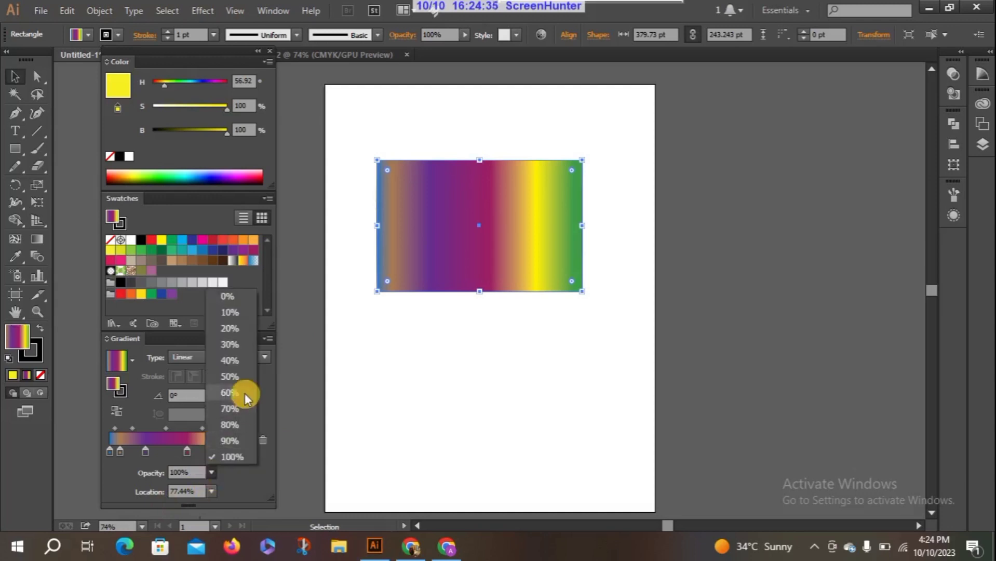
click(226, 439)
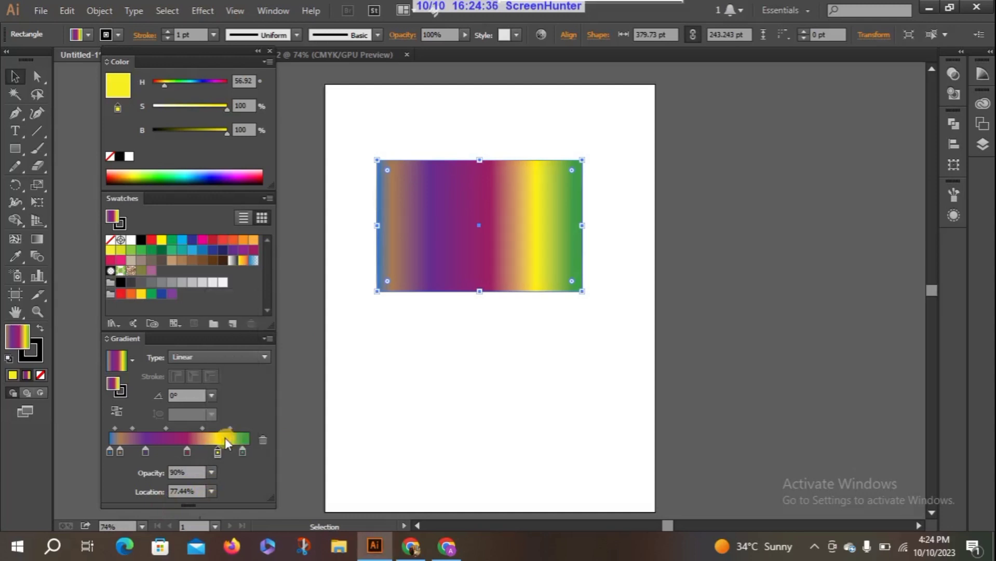
click(211, 472)
click(229, 361)
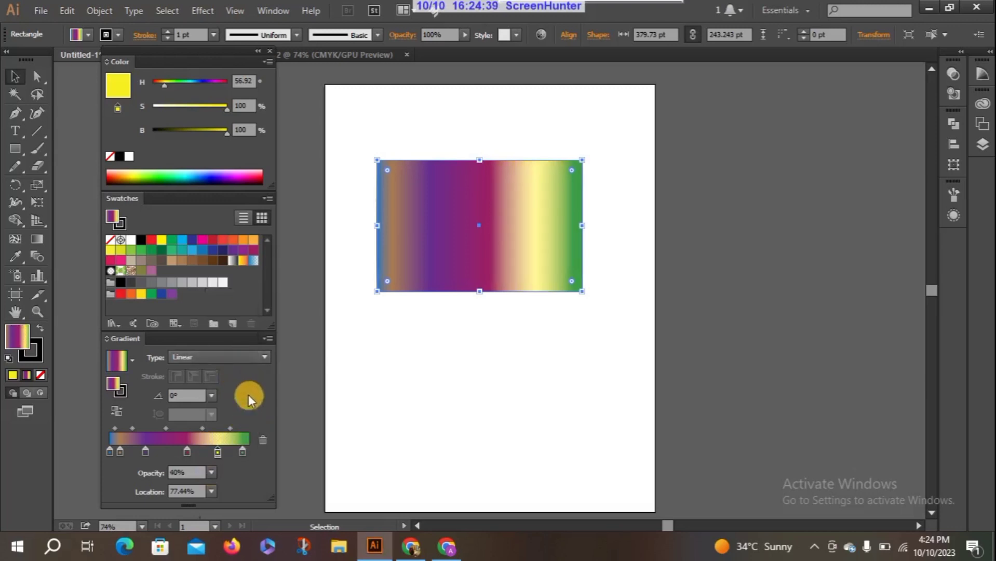
click(209, 472)
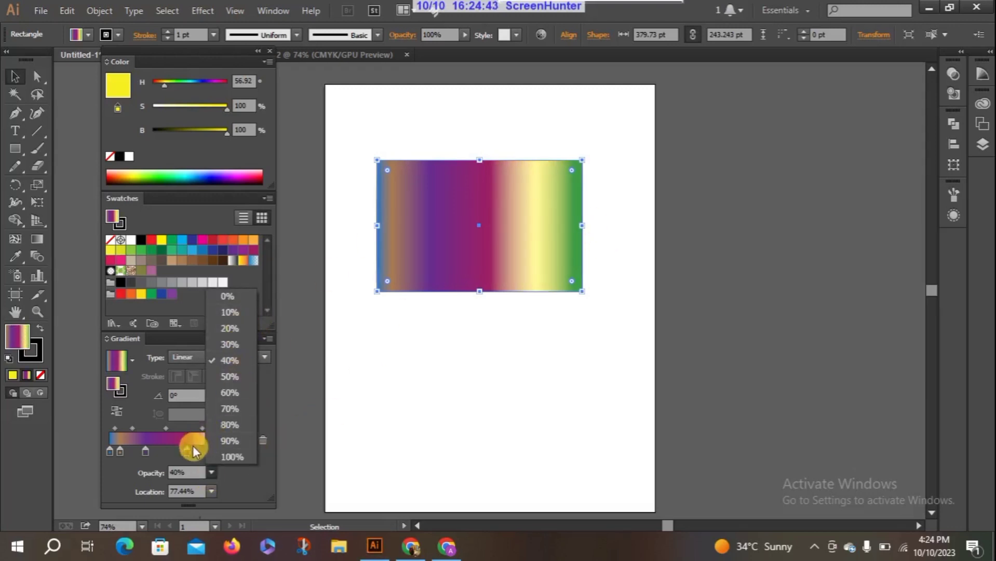
click(229, 328)
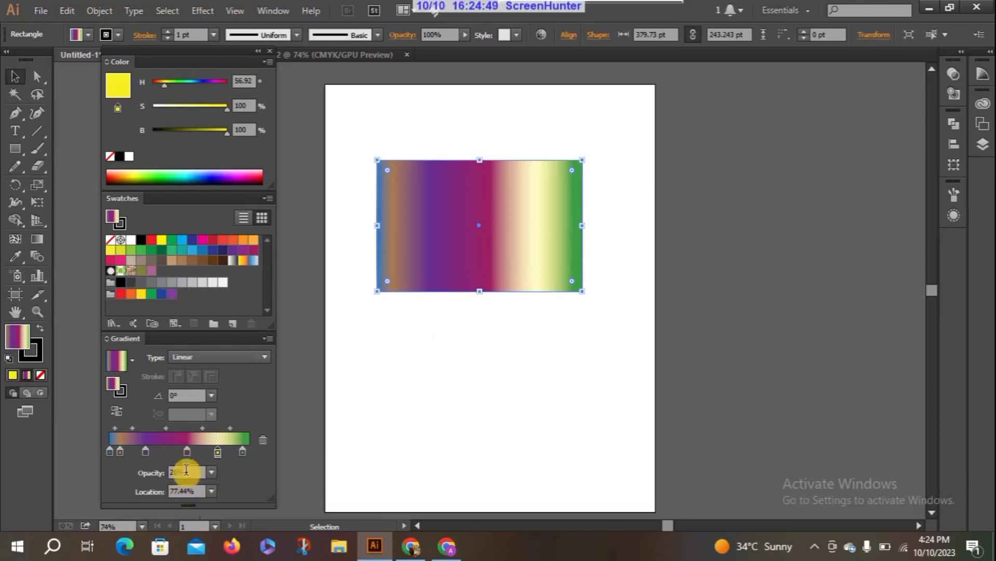
click(212, 473)
click(224, 456)
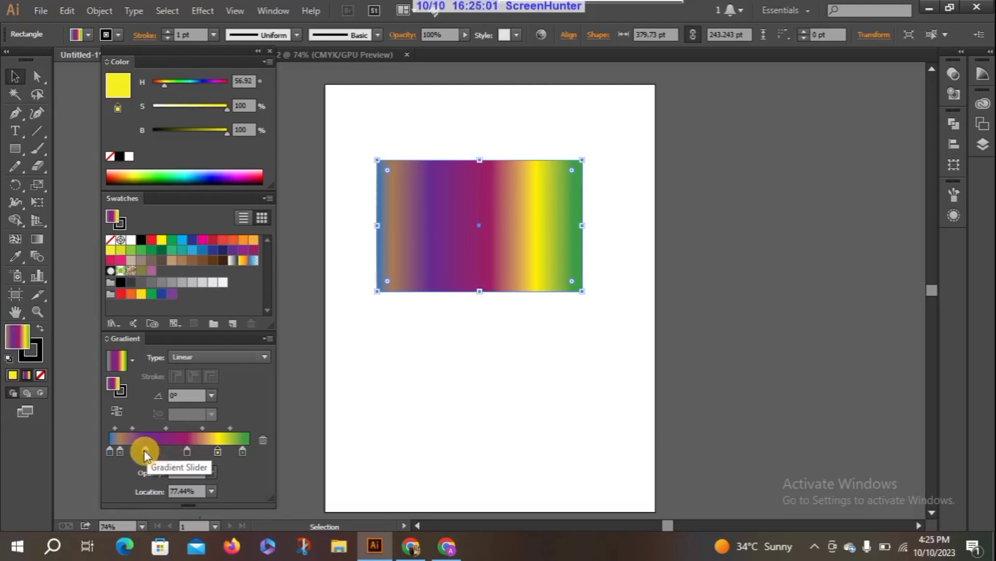
Remove the purple, magenta, yellow and brown stops from the gradient, leaving only the blue and green ones, and select the blue stop.
drag(144, 452, 141, 479)
drag(187, 454, 189, 484)
drag(225, 455, 223, 481)
click(111, 453)
drag(119, 457, 118, 490)
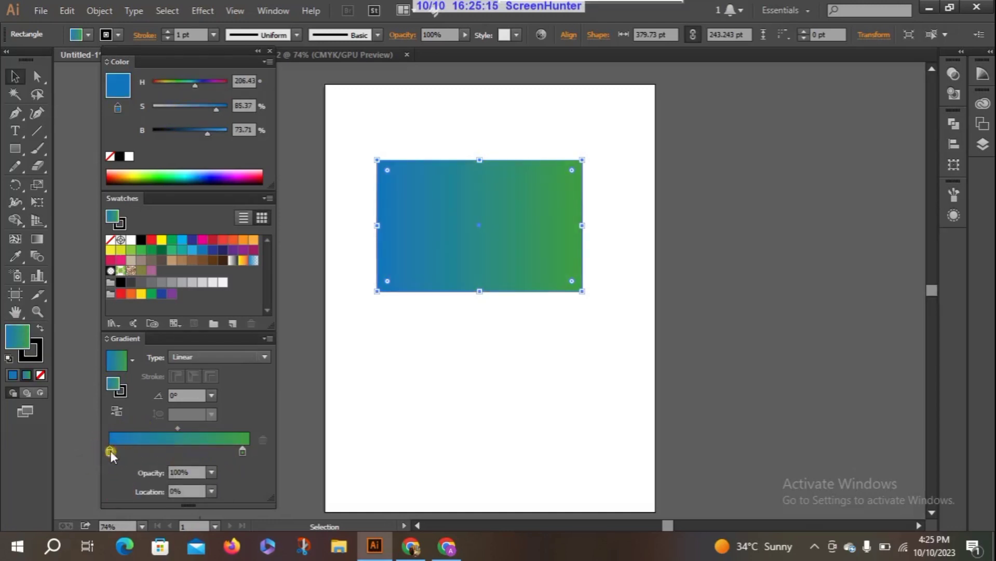
mouse_move(111, 451)
mouse_down()
mouse_move(128, 453)
mouse_move(109, 452)
mouse_up()
Draw an ellipse about 272 pt wide below the rectangle with the Ellipse tool.
drag(17, 147, 92, 185)
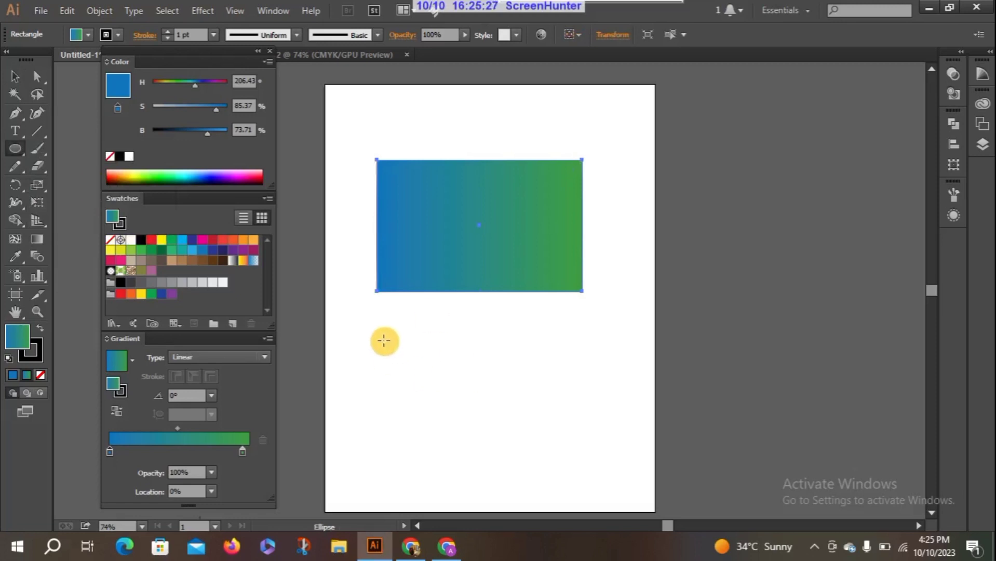
drag(384, 340, 531, 470)
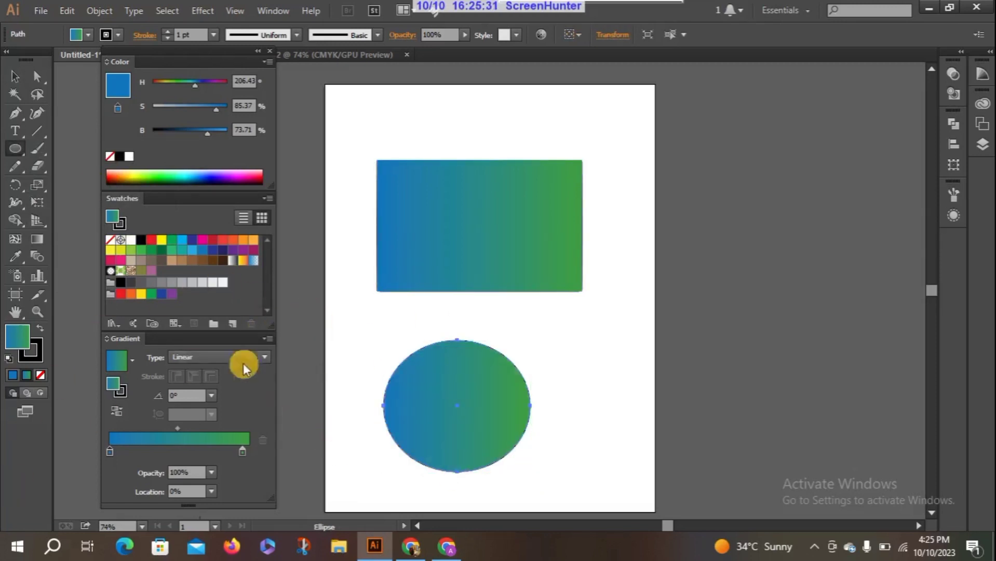
click(474, 220)
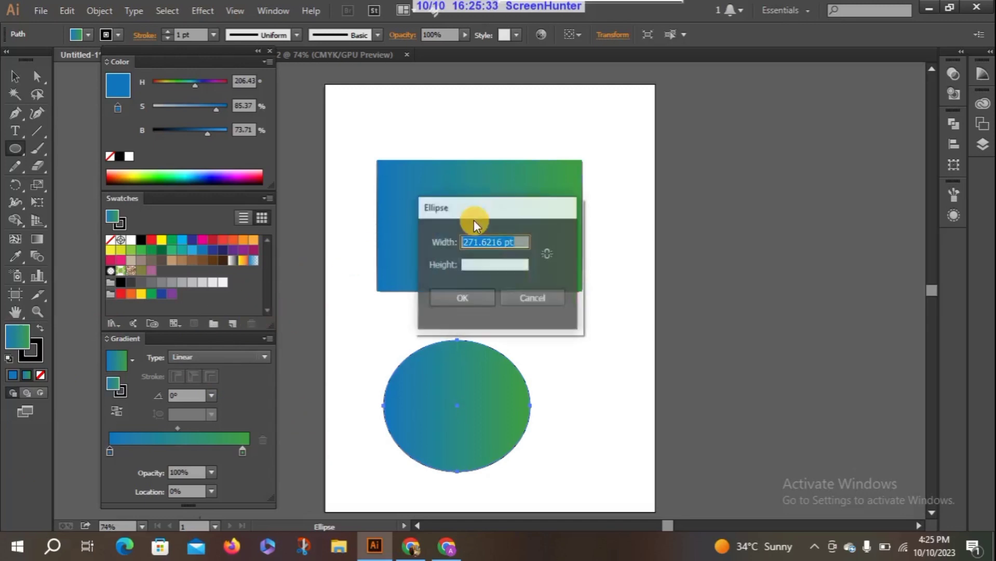
click(536, 298)
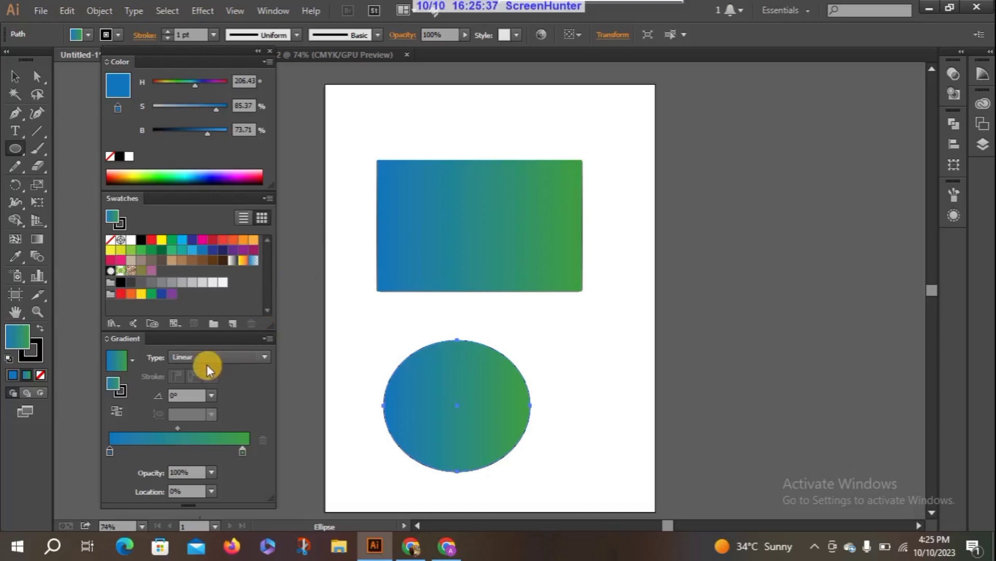
Give the ellipse a Radial gradient with a dark blue swatch on the inner stop and black on the outer stop.
click(257, 358)
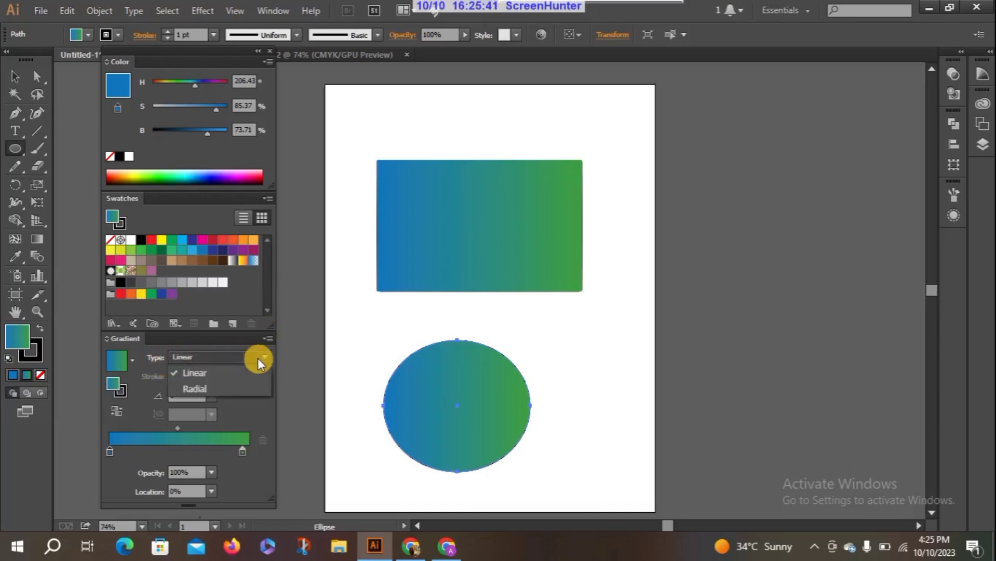
click(243, 386)
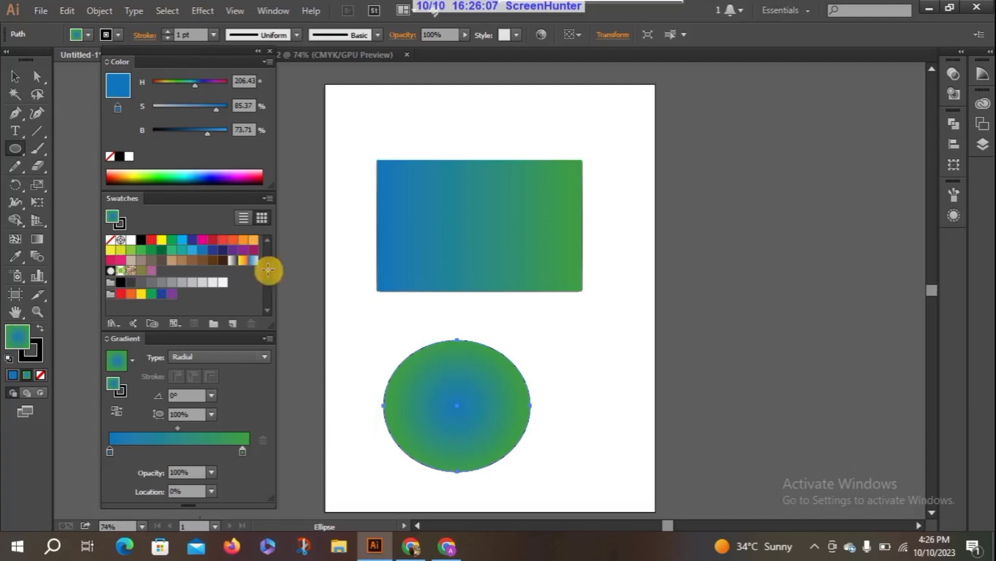
click(16, 79)
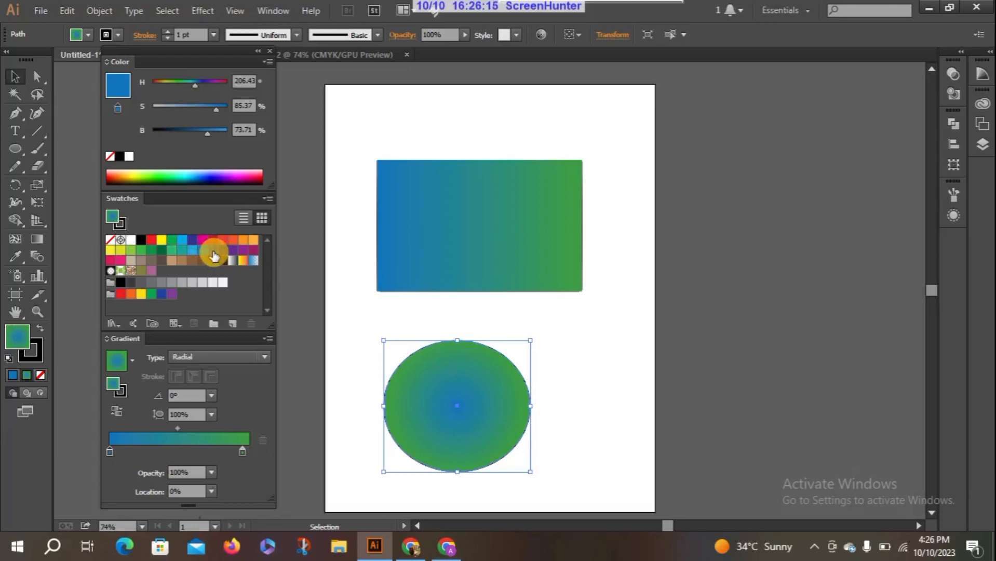
drag(213, 251, 110, 450)
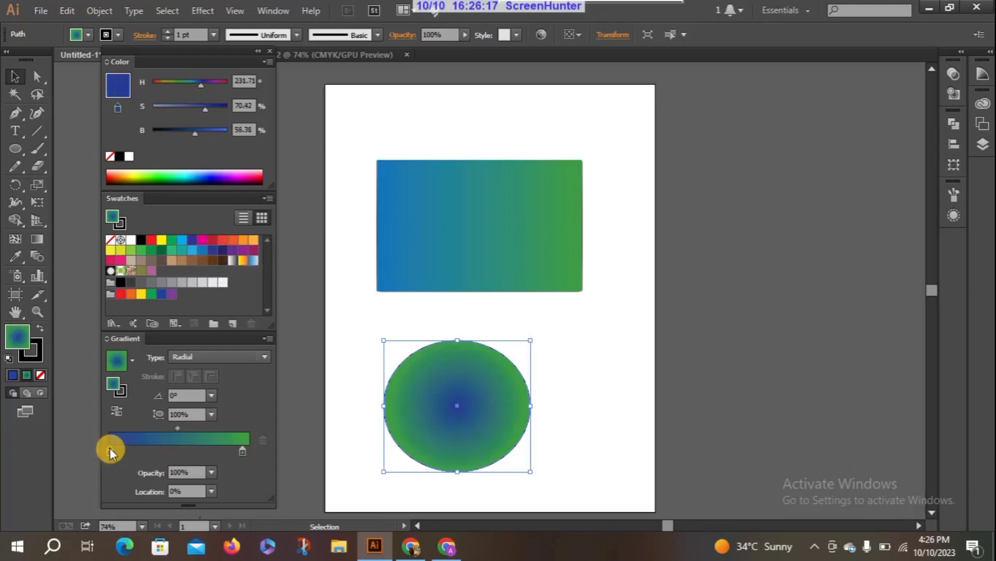
drag(142, 242, 241, 451)
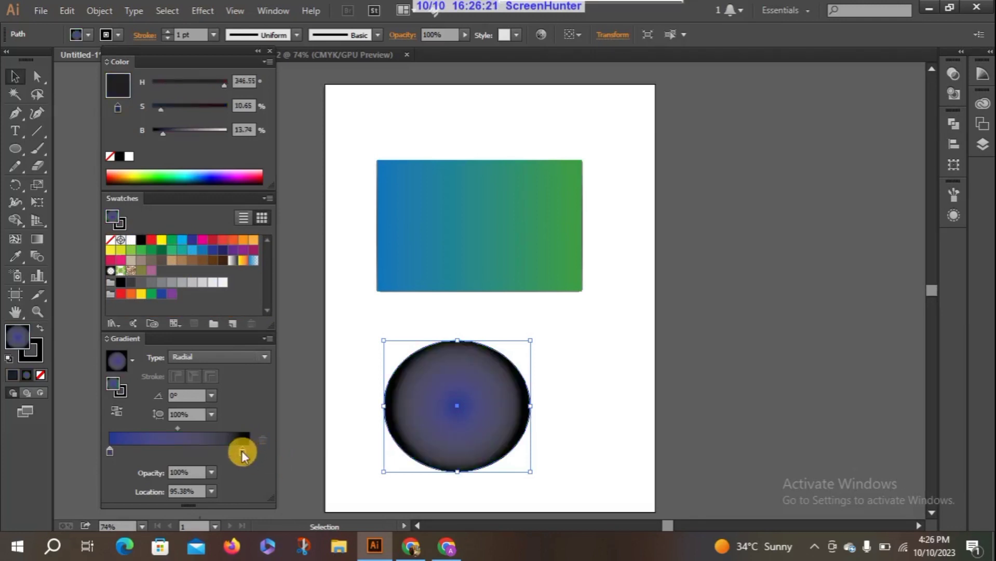
Move the radial gradient's dark blue stop outward to a location of about 61%.
click(110, 451)
drag(112, 451, 170, 456)
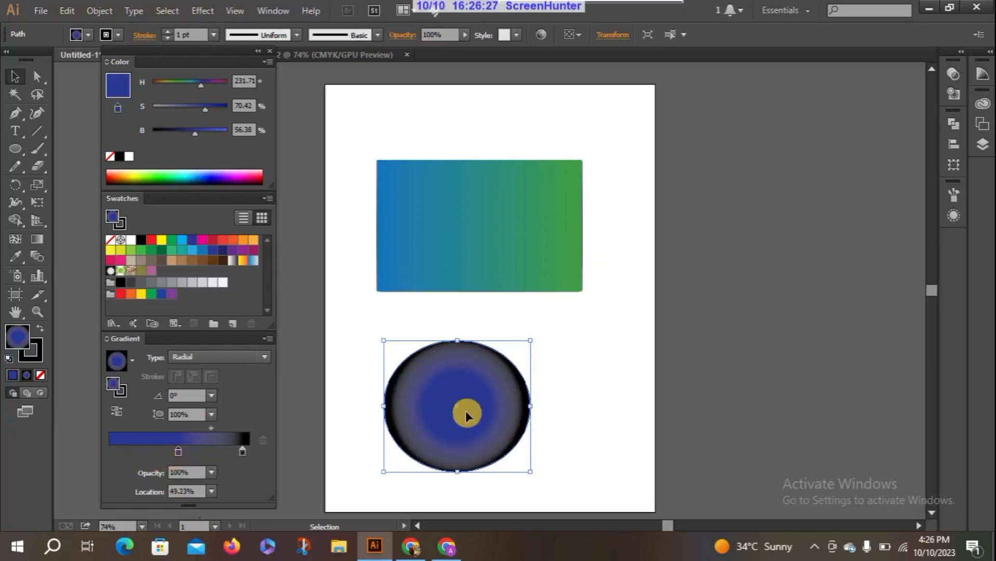
drag(151, 453, 200, 455)
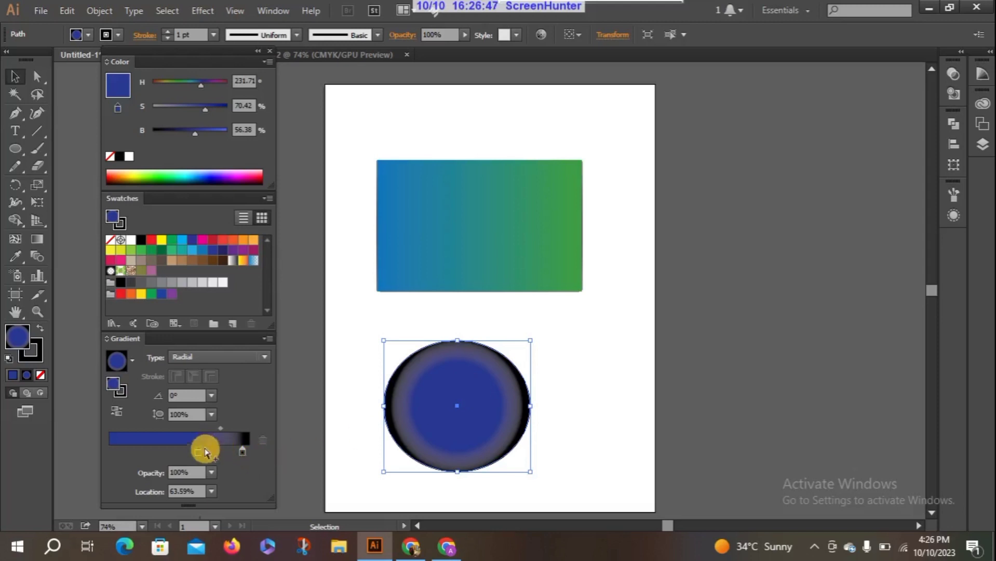
drag(198, 451, 200, 451)
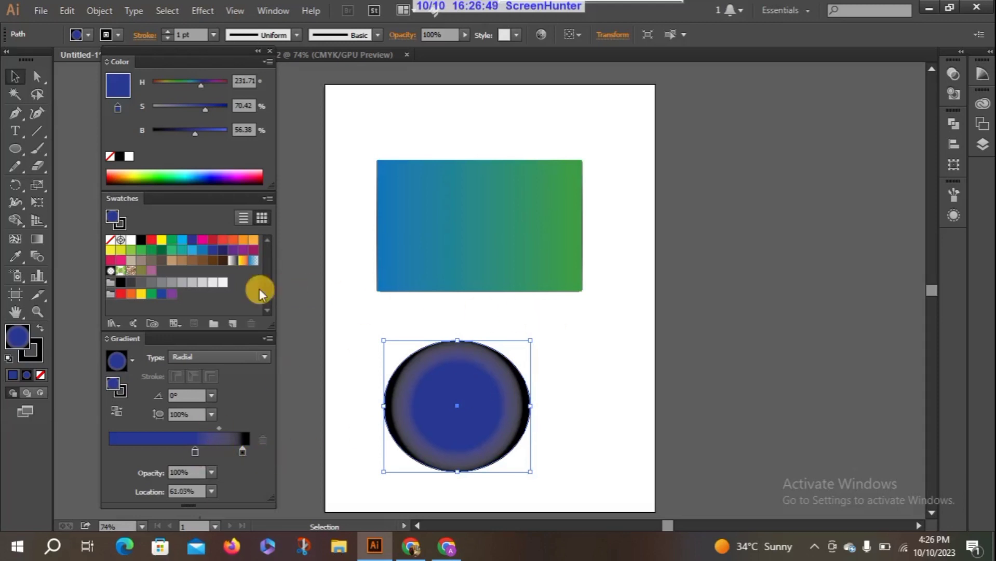
Select the rectangle and move its linear gradient's green stop toward the blue end with the Gradient tool.
click(363, 330)
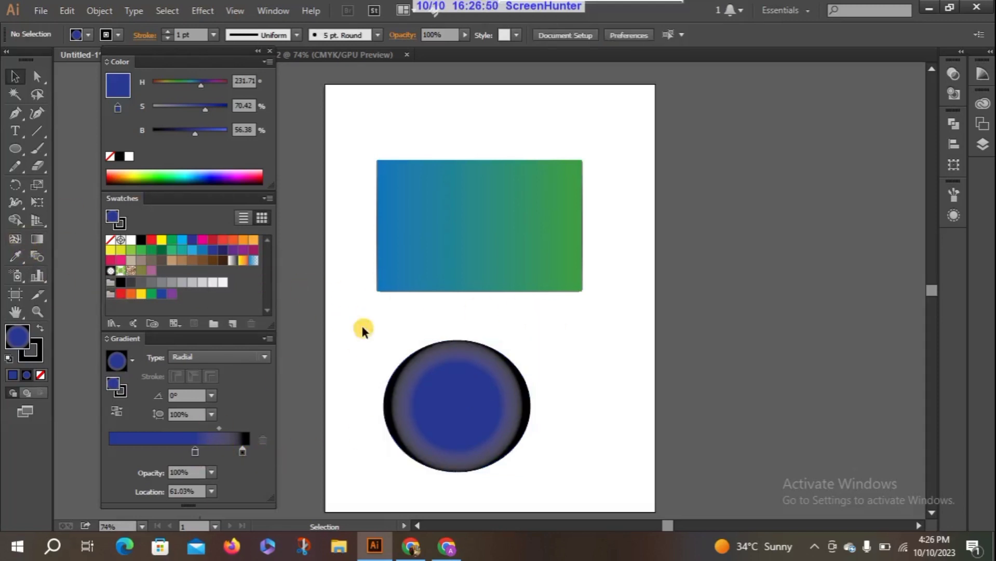
click(37, 239)
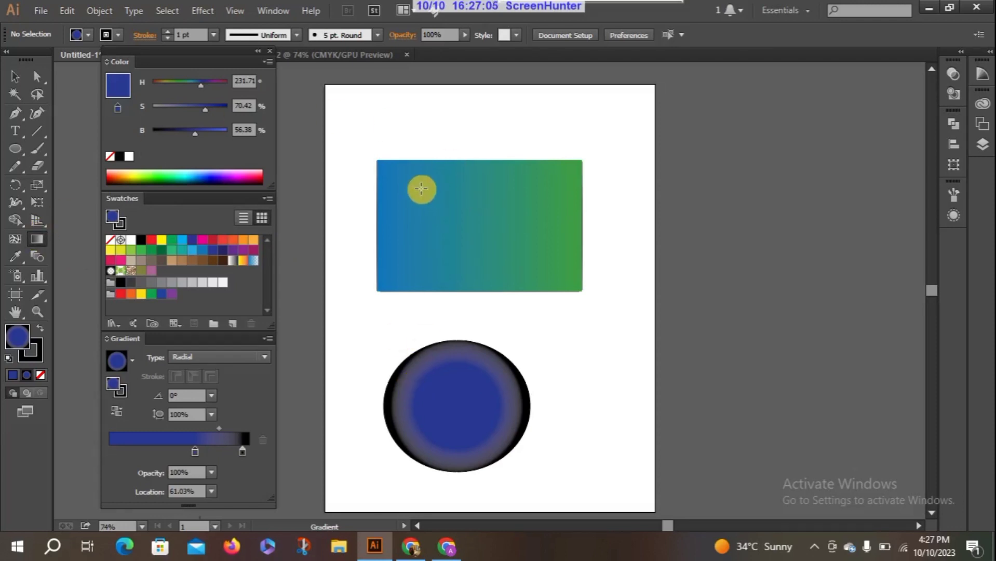
click(16, 79)
click(431, 199)
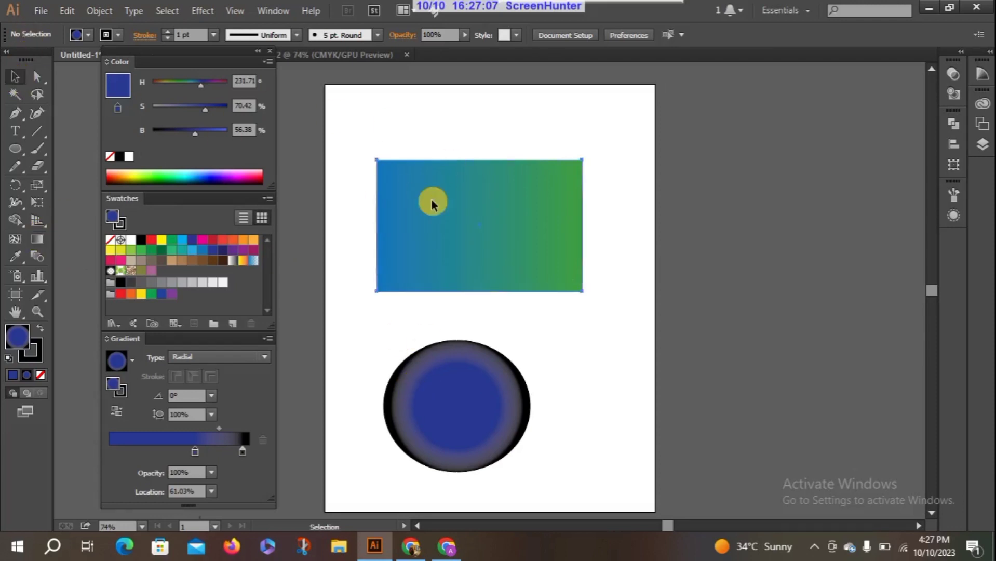
click(39, 240)
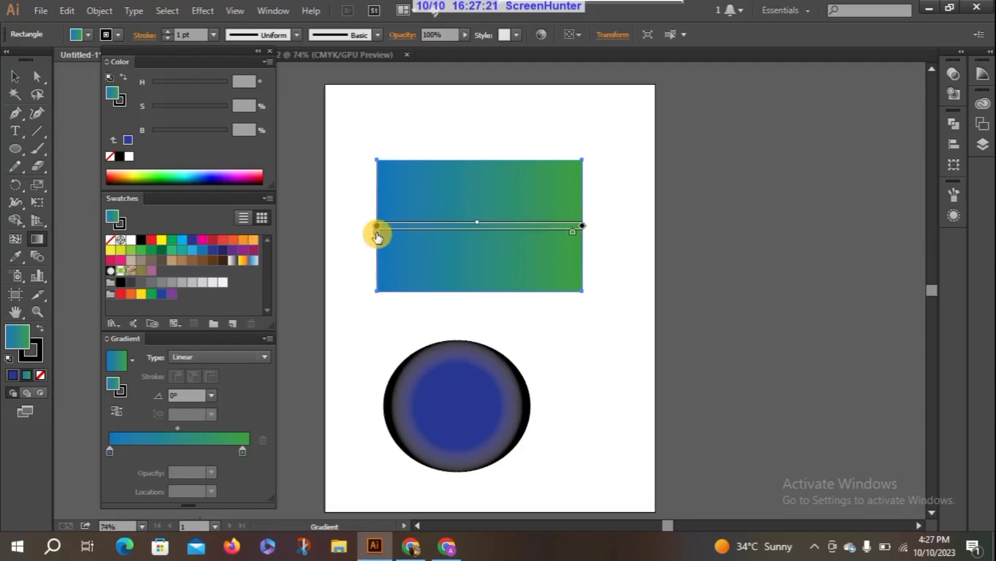
mouse_move(378, 238)
mouse_down()
mouse_move(480, 222)
mouse_move(523, 238)
mouse_move(371, 239)
mouse_up()
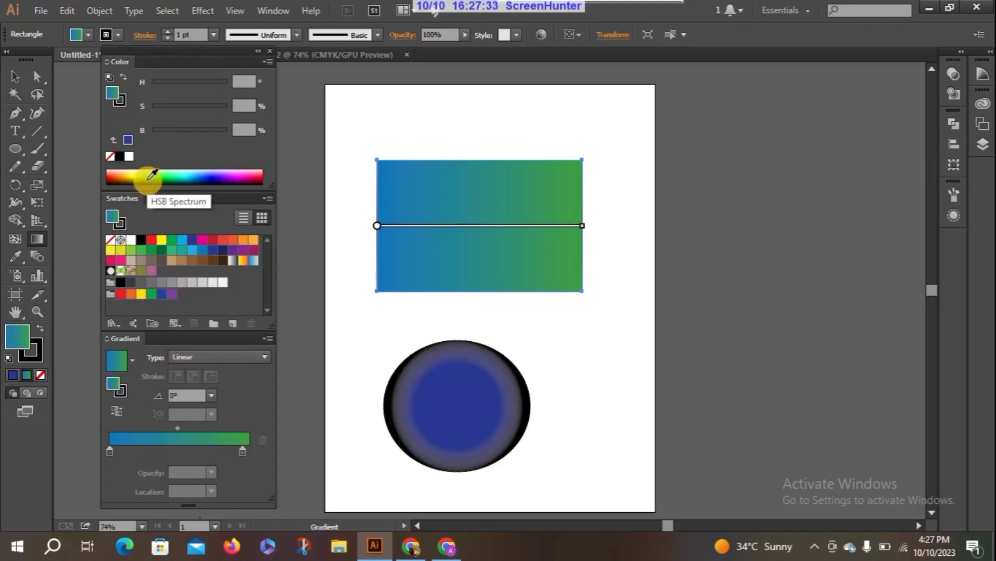
mouse_move(578, 224)
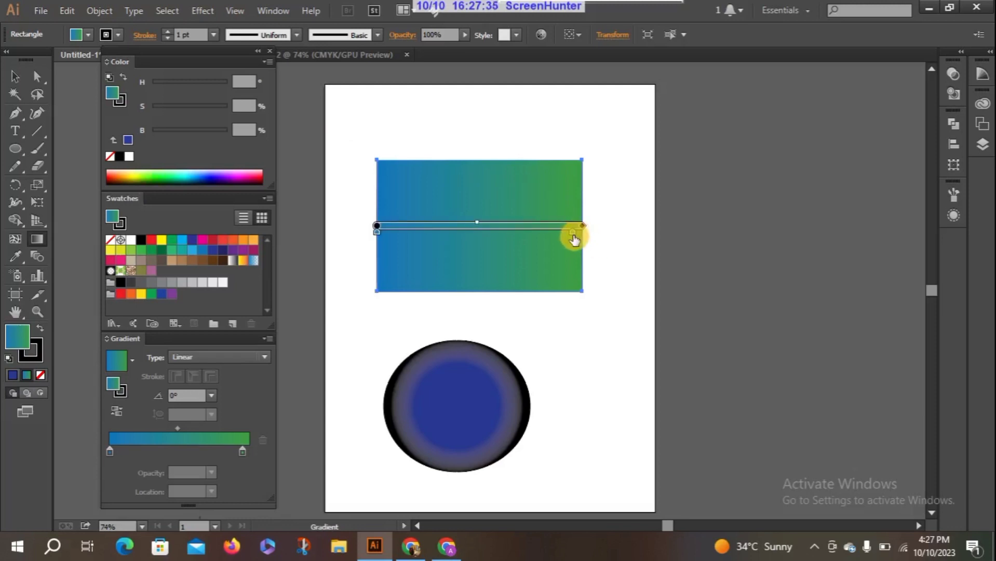
drag(574, 238, 427, 245)
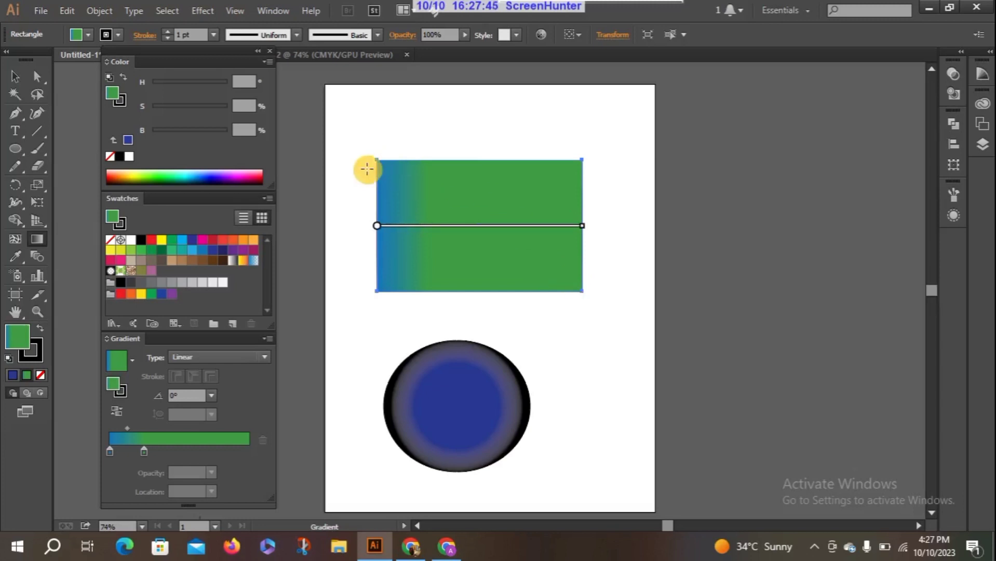
Redraw the rectangle's linear gradient diagonally at -32.1°, move its green stop outward, and redraw it along the other diagonal at -148.4°.
drag(383, 165, 574, 285)
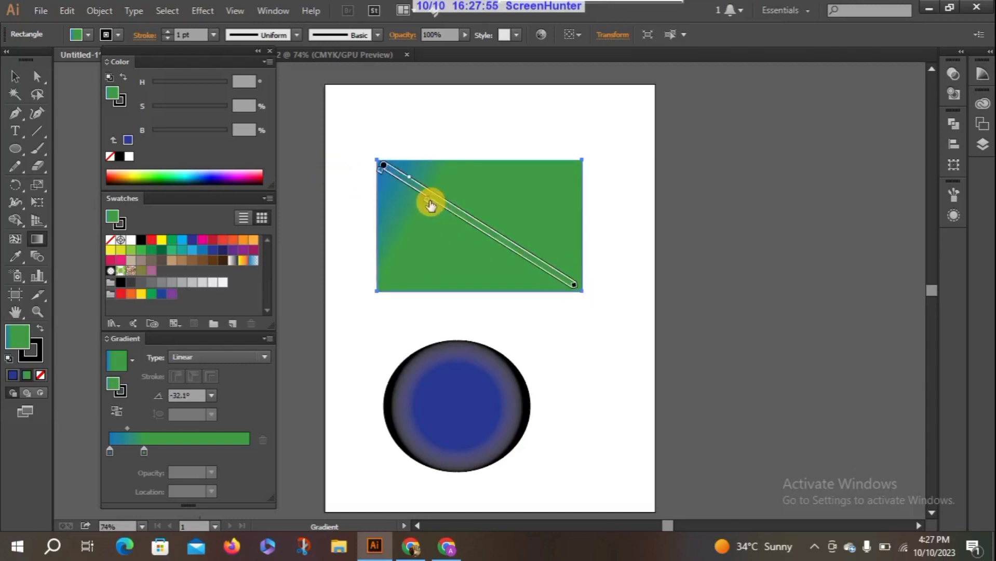
mouse_move(428, 200)
mouse_down()
mouse_move(525, 248)
mouse_move(518, 259)
mouse_up()
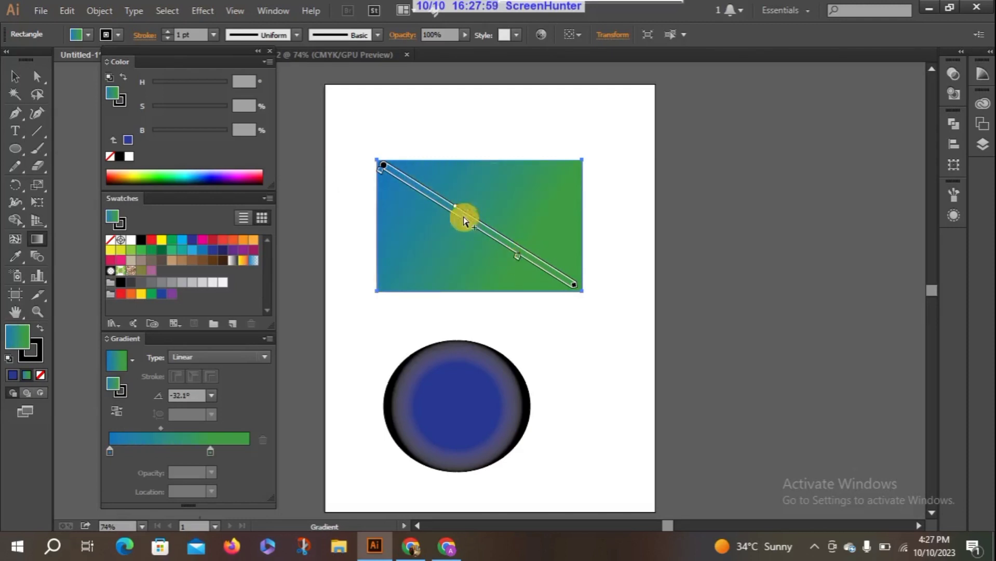
mouse_move(492, 224)
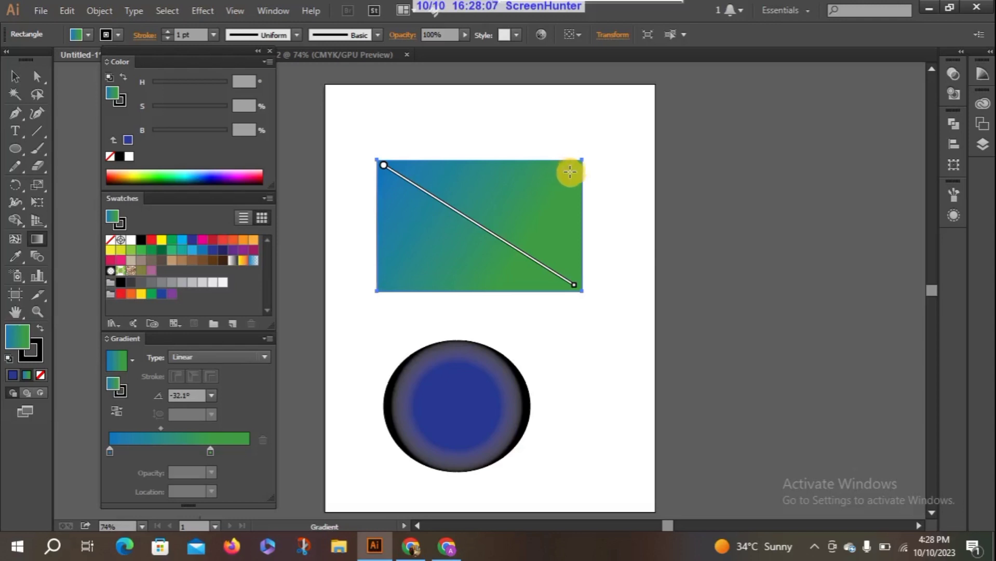
drag(573, 169, 387, 285)
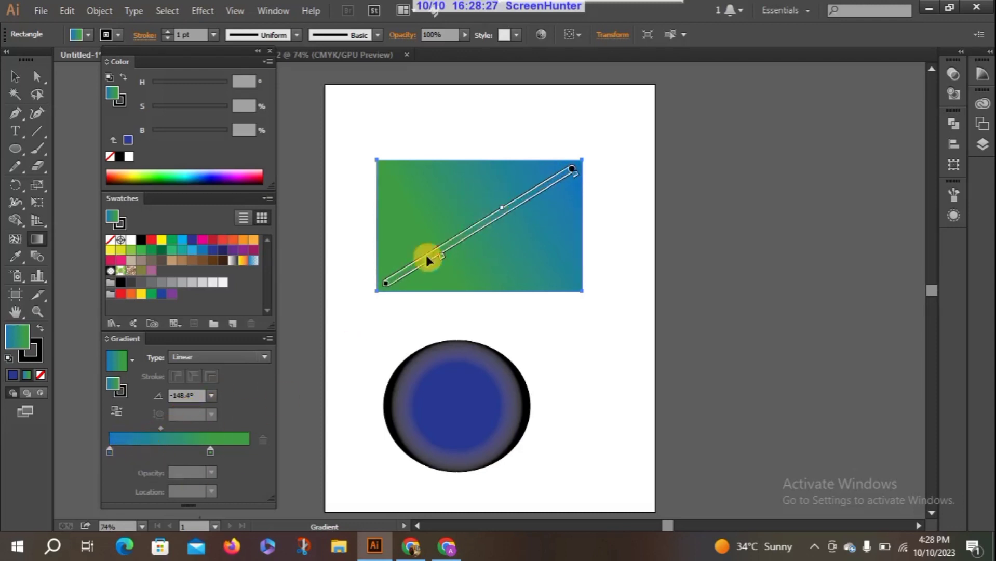
Swap the rectangle gradient's green and blue stops, placing green at 3.81%, and undo moving the blue stop onto the green end.
mouse_move(112, 453)
mouse_down()
mouse_move(269, 452)
mouse_move(111, 452)
mouse_up()
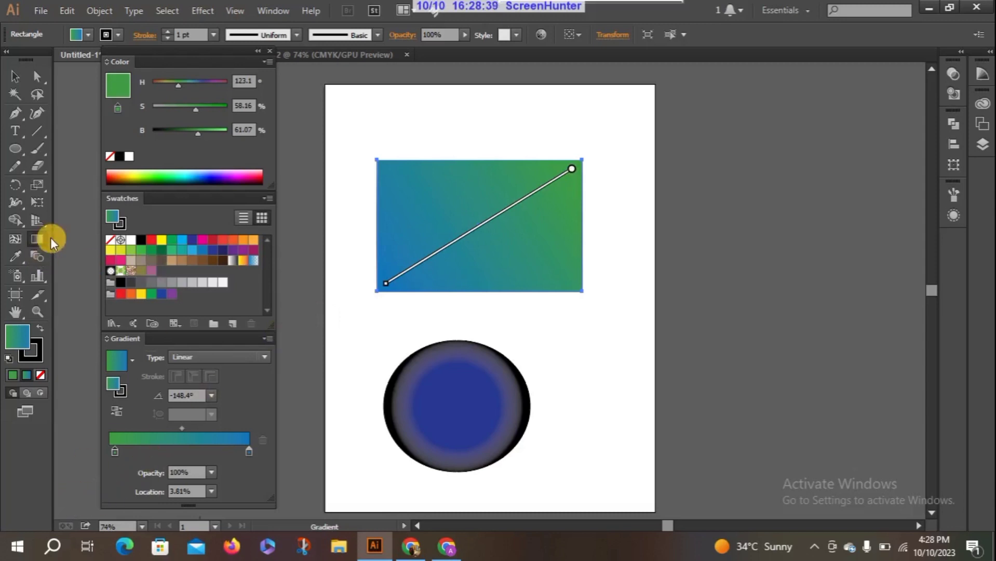
mouse_move(471, 242)
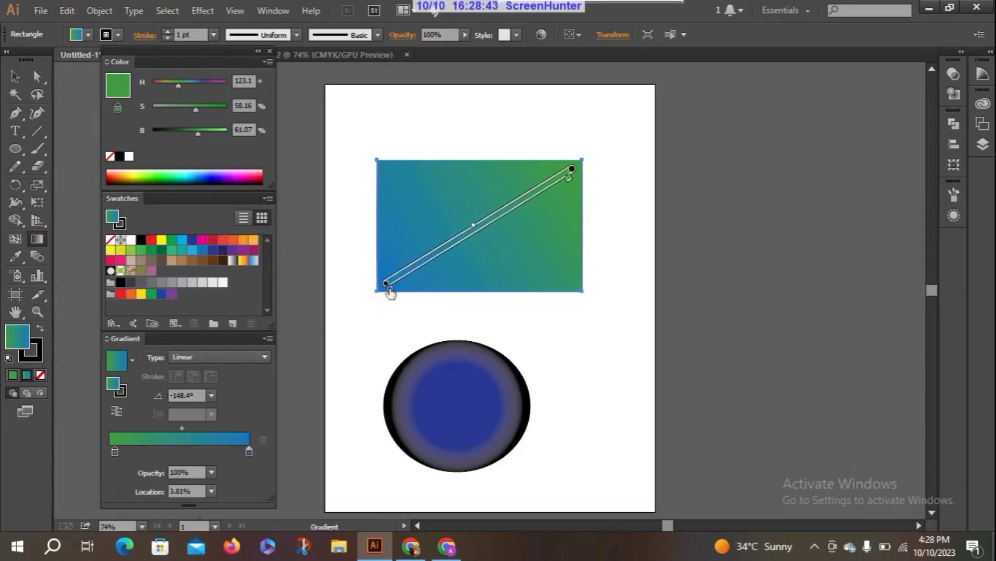
drag(389, 284, 573, 171)
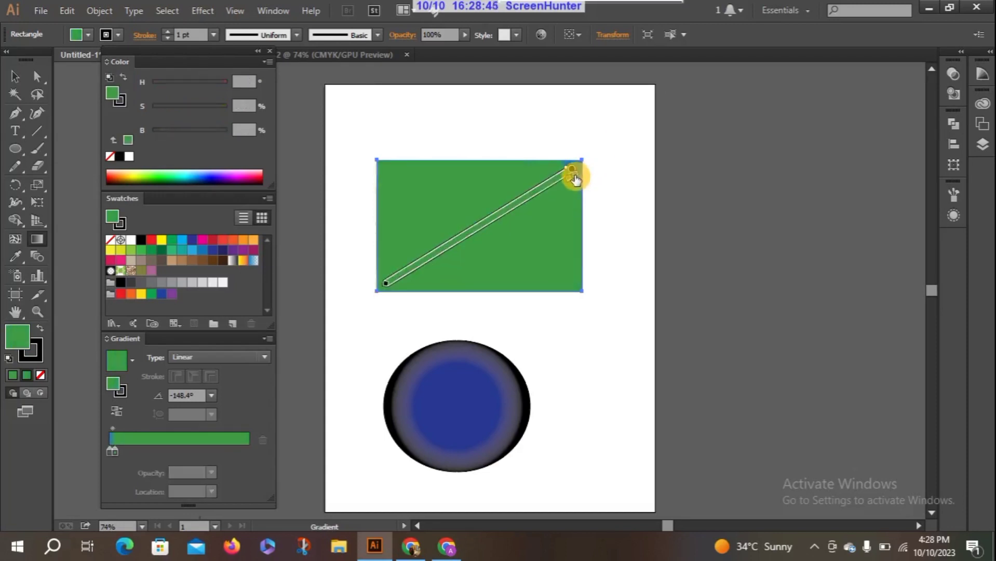
key(ctrl+z)
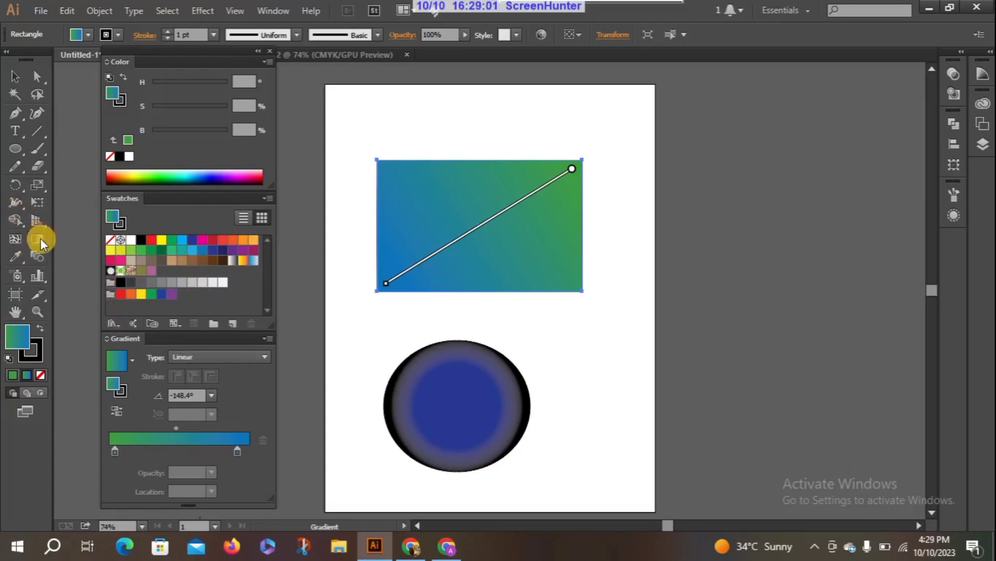
Select the ellipse and rotate its radial gradient to 19.3° with the Gradient tool.
click(16, 78)
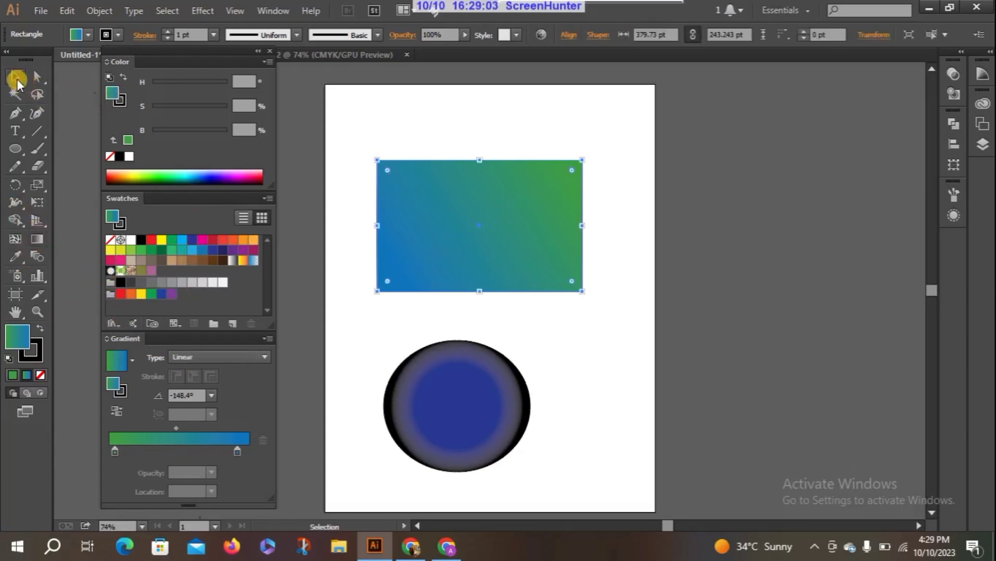
click(482, 402)
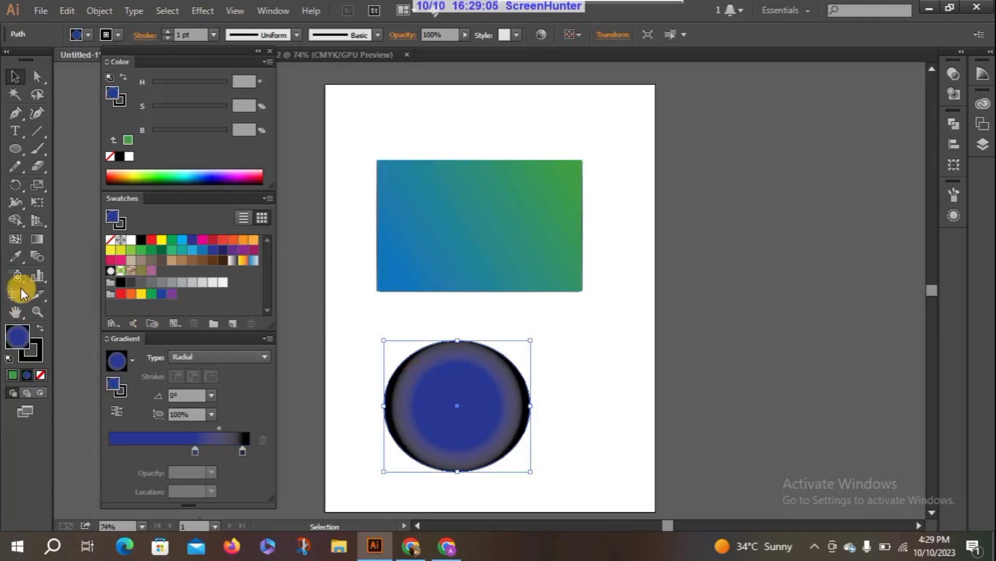
click(38, 238)
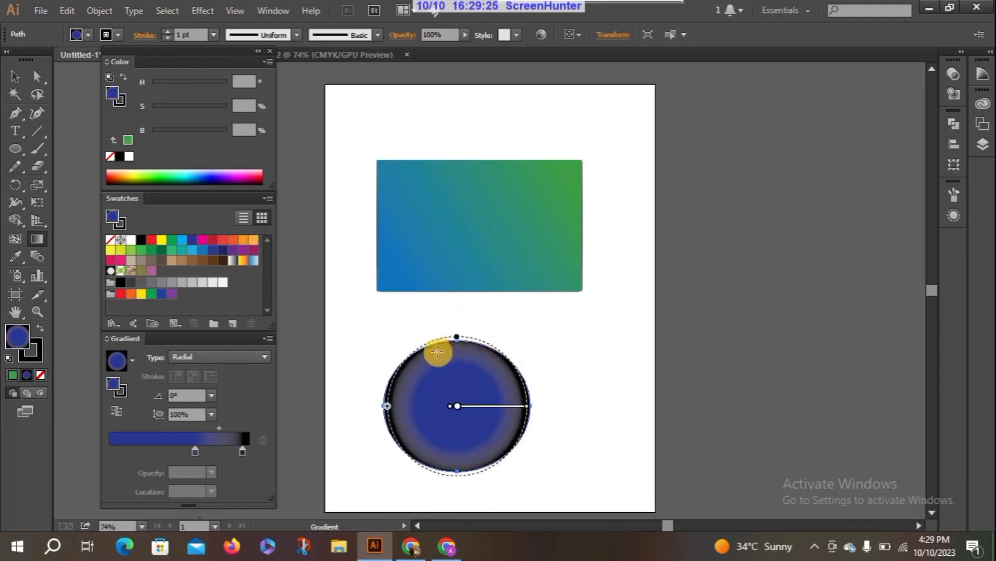
mouse_move(425, 345)
mouse_down()
mouse_move(438, 356)
mouse_move(429, 366)
mouse_move(410, 355)
mouse_move(404, 367)
mouse_up()
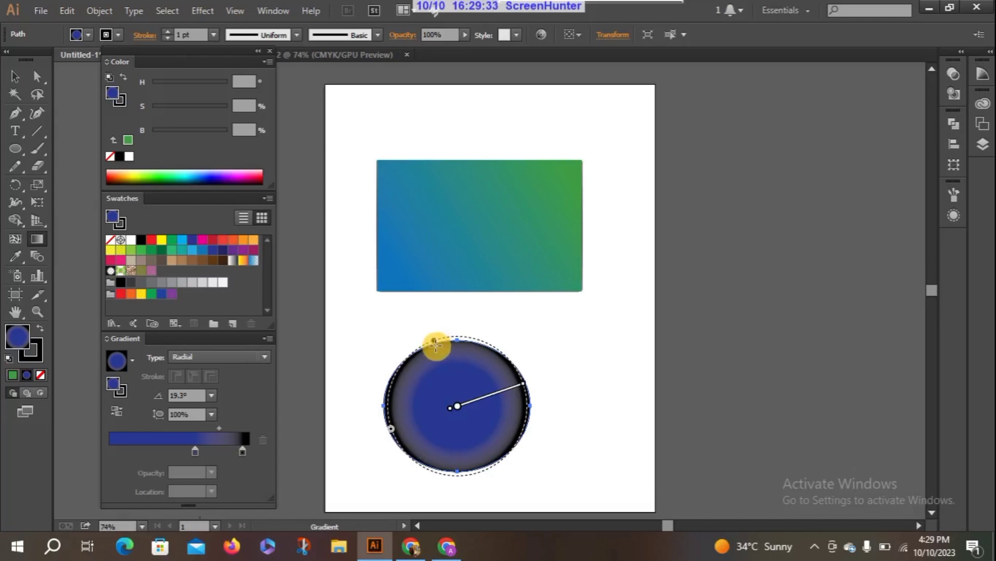
Redraw the ellipse's radial gradient repeatedly from its upper-left edge and beyond toward its interior, ending at an angle of -64.2°.
drag(436, 345, 459, 403)
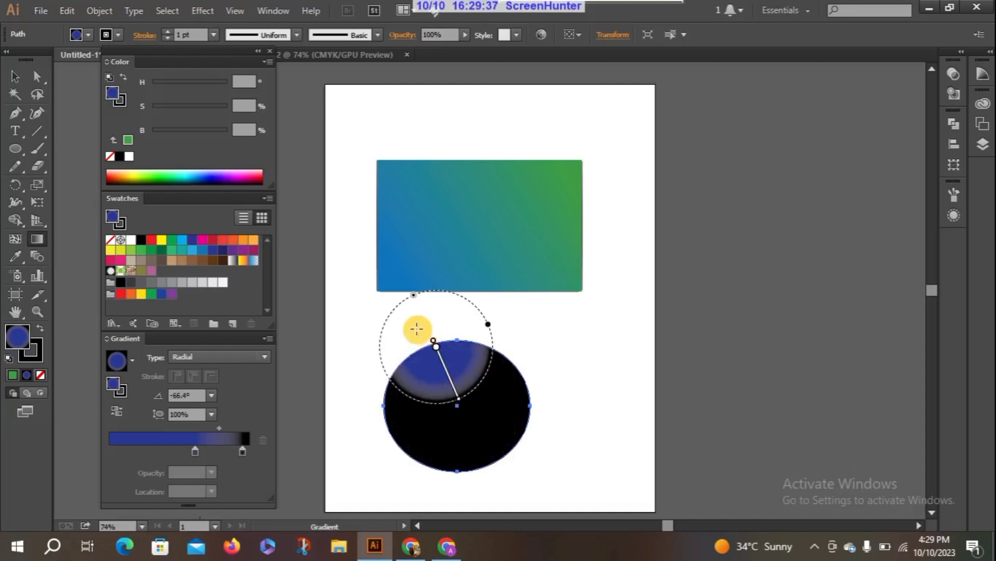
drag(418, 329, 448, 430)
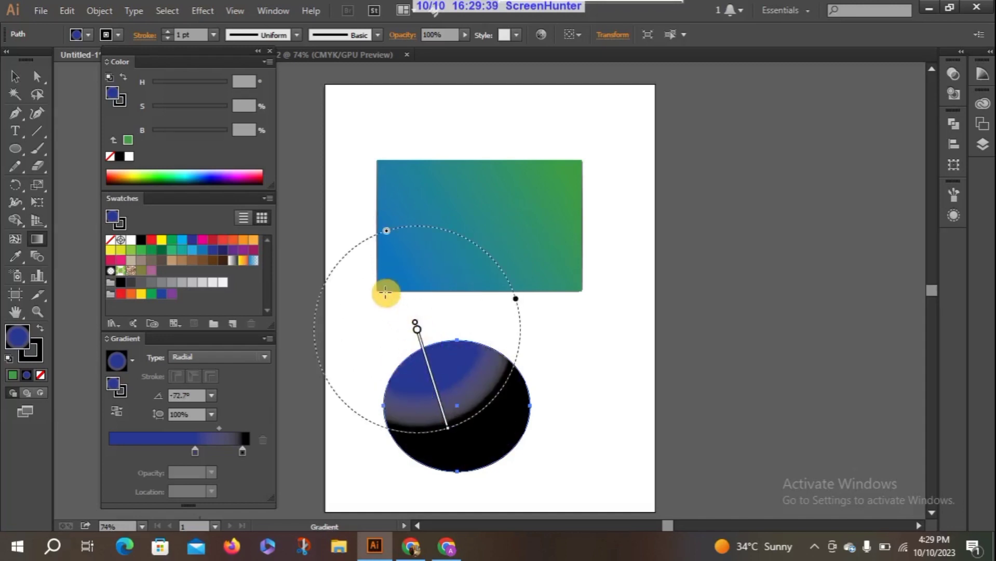
drag(386, 292, 409, 391)
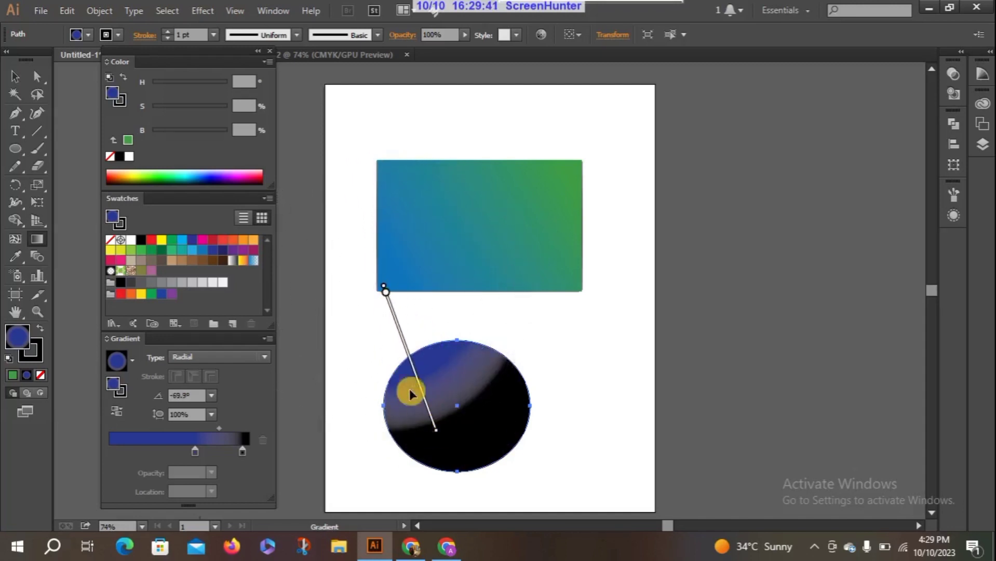
drag(356, 290, 429, 444)
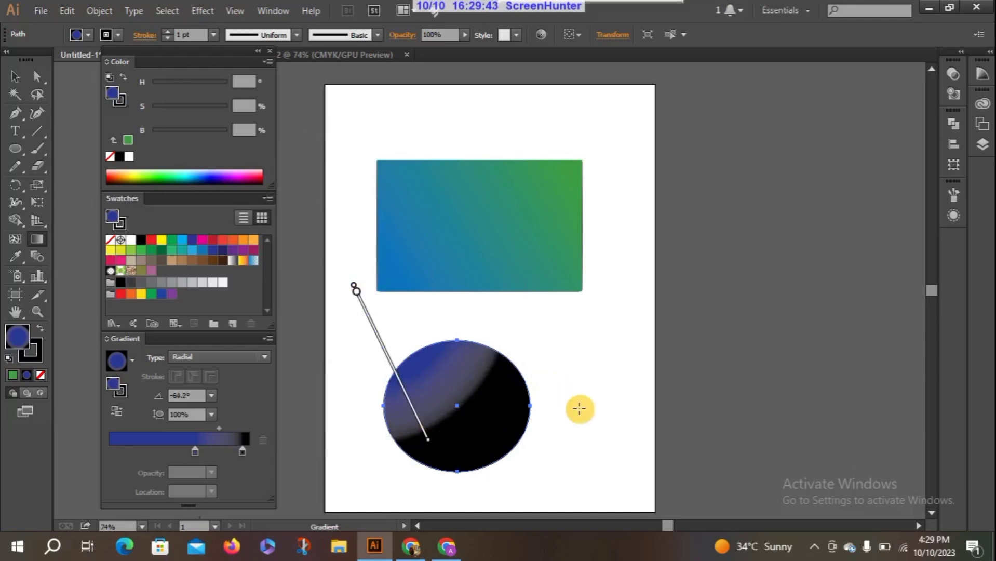
Redraw the radial gradient from the ellipse's right, top and bottom sides, and shift its blue glow to the ellipse's right edge.
drag(565, 398, 450, 419)
drag(434, 337, 465, 464)
drag(470, 499, 465, 458)
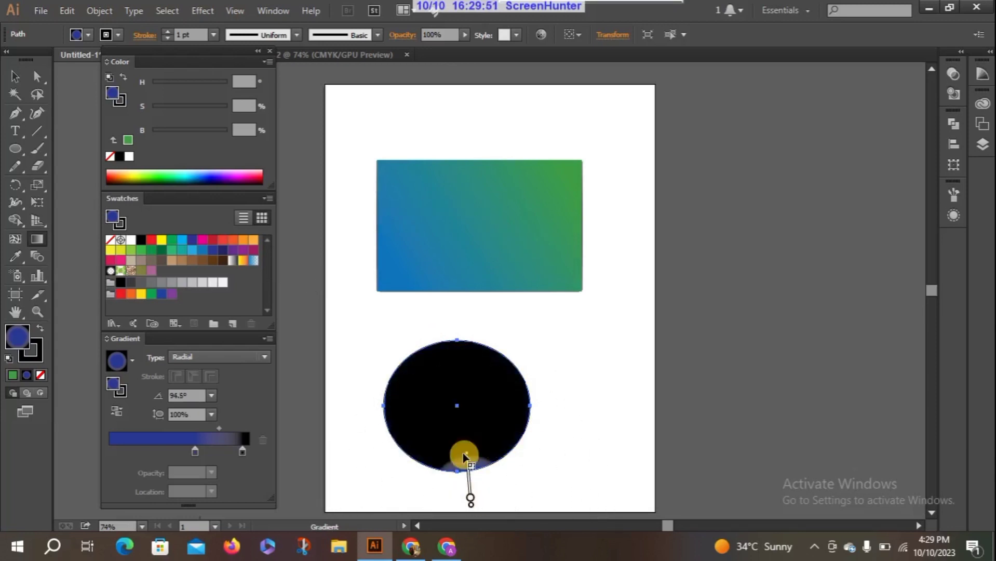
drag(467, 504, 408, 443)
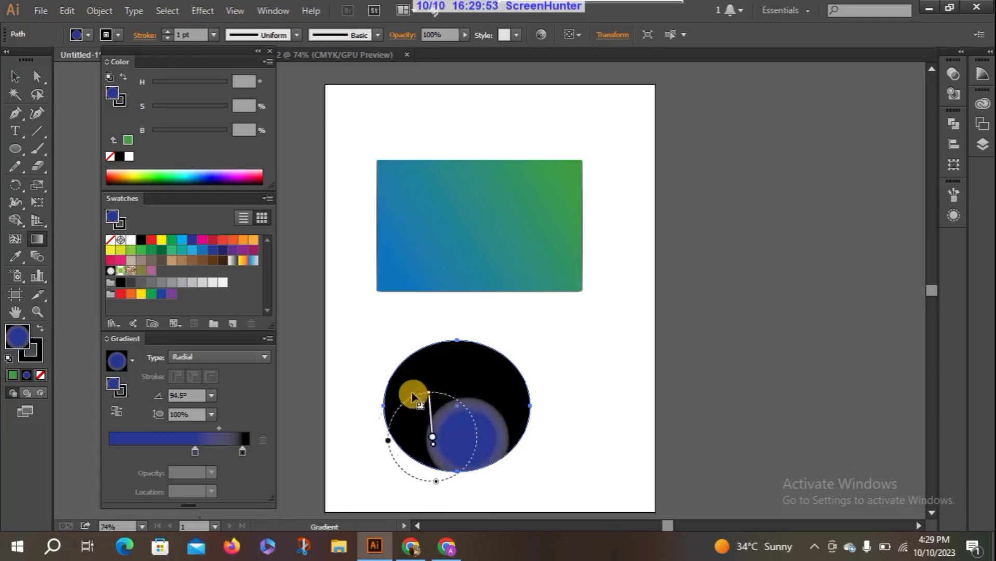
drag(406, 390, 505, 367)
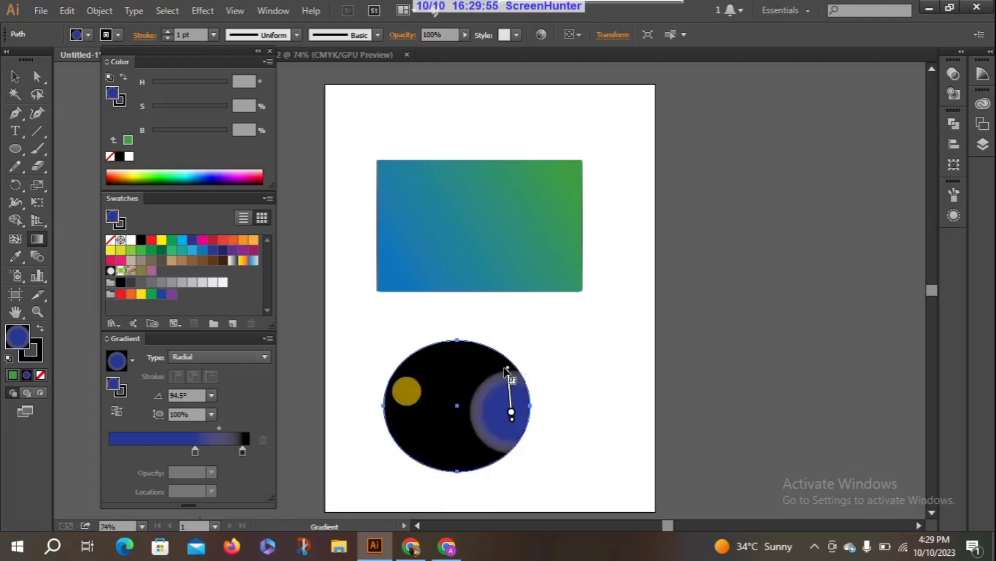
Add a third stop to the ellipse's radial gradient, spread the blue stops apart, and redraw the gradient at -167° right of centre.
click(504, 397)
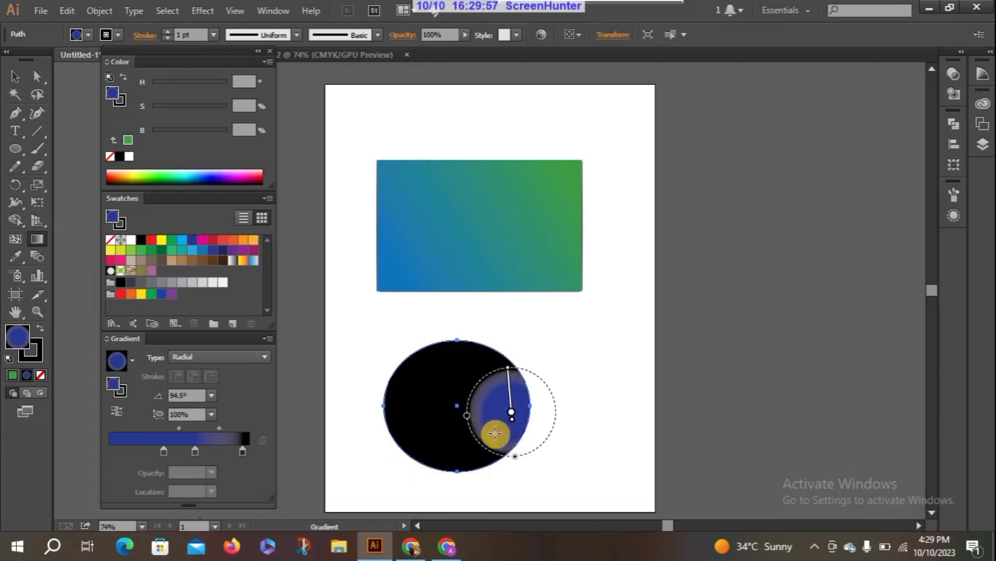
mouse_move(512, 420)
mouse_down()
mouse_move(431, 422)
mouse_move(419, 406)
mouse_up()
click(480, 417)
mouse_move(479, 415)
mouse_down()
mouse_move(500, 413)
mouse_move(404, 416)
mouse_move(499, 493)
mouse_up()
drag(481, 435, 417, 384)
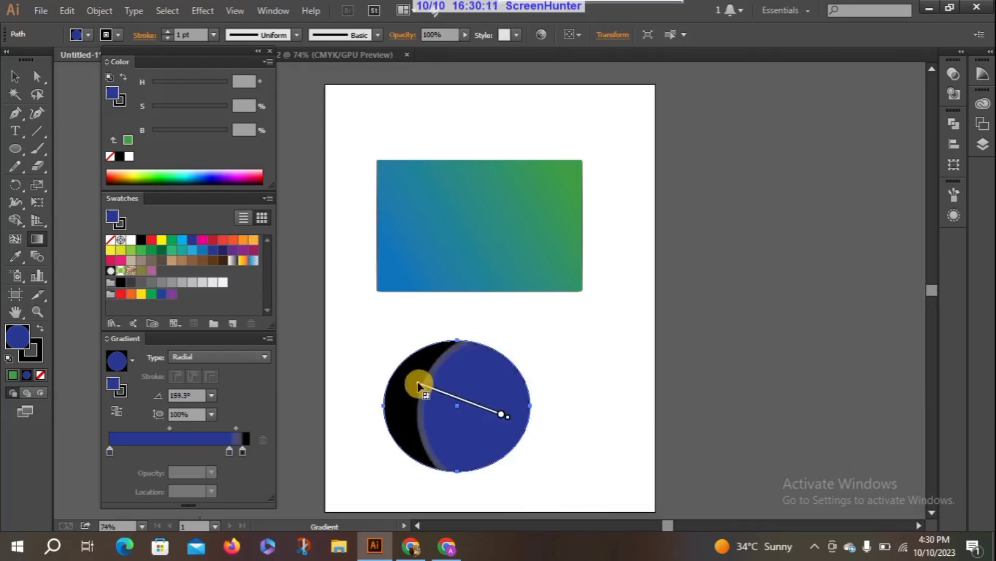
mouse_move(470, 422)
mouse_down()
mouse_move(457, 414)
mouse_move(411, 484)
mouse_move(351, 456)
mouse_move(508, 404)
mouse_up()
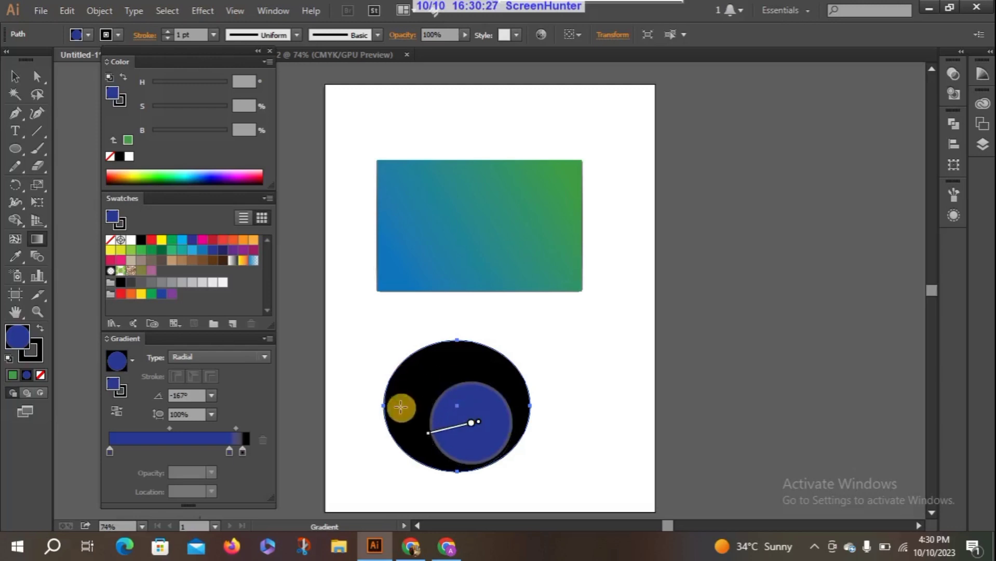
Delete the ellipse and the rectangle to clear the artboard.
click(15, 77)
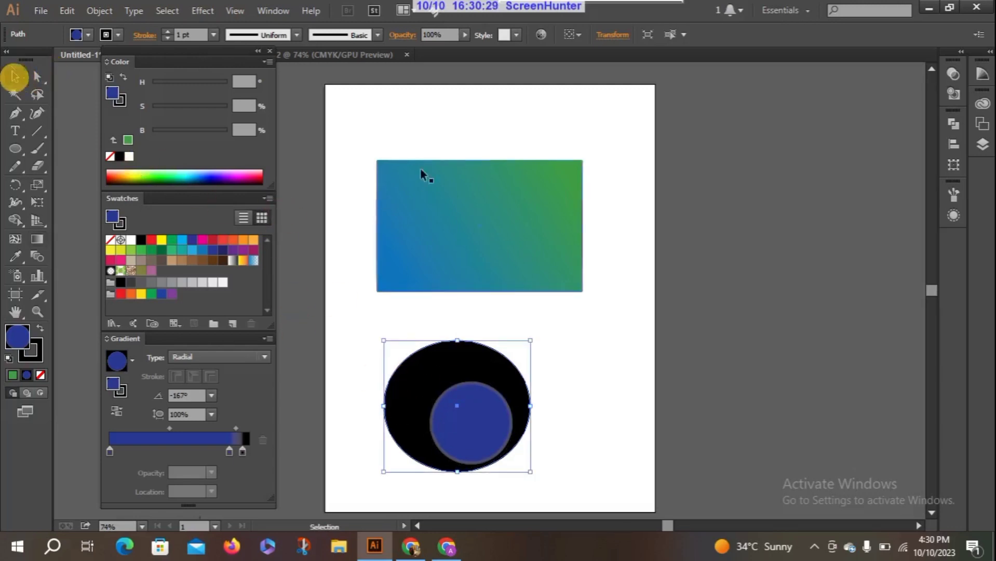
drag(435, 273, 438, 280)
click(441, 357)
key(Delete)
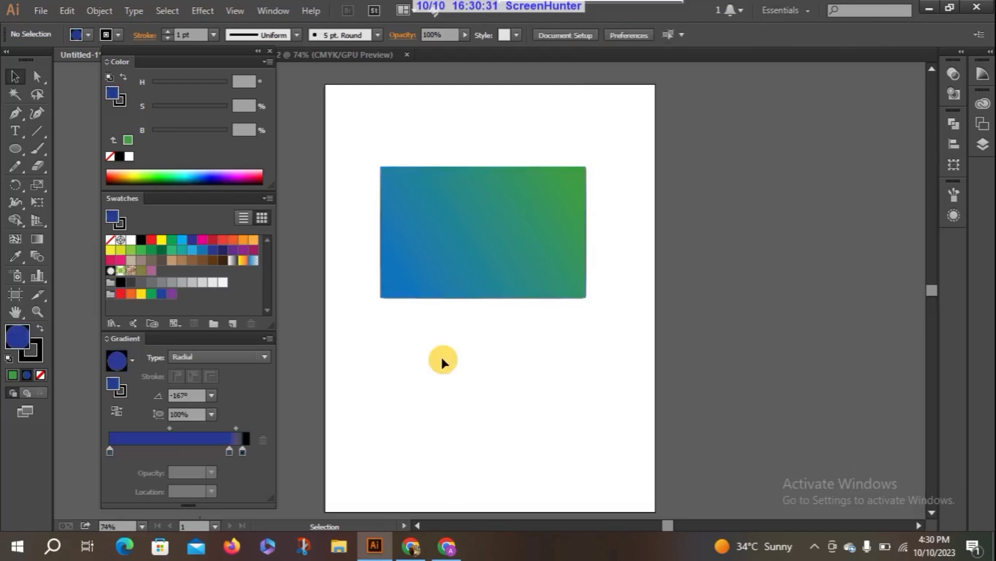
click(476, 269)
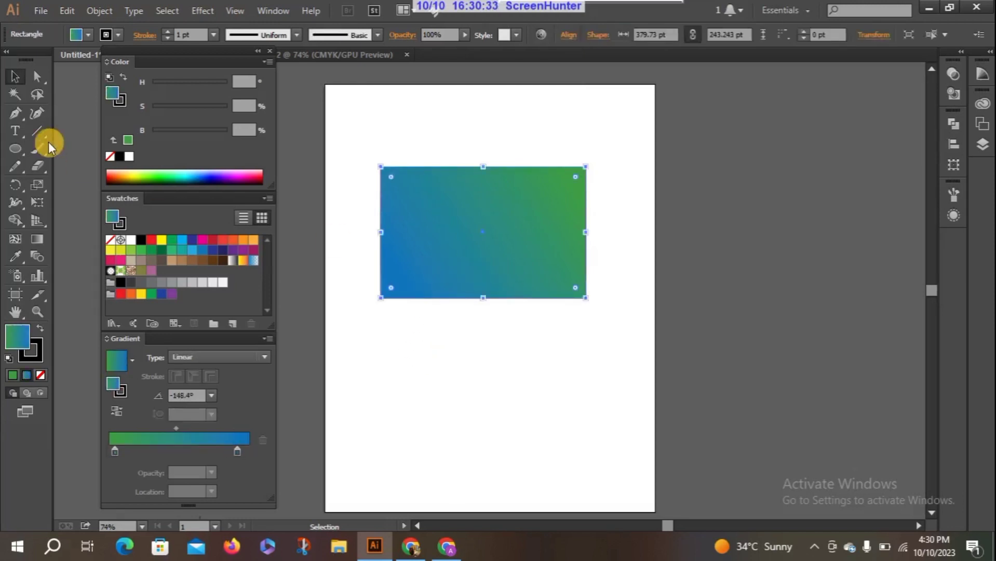
key(Delete)
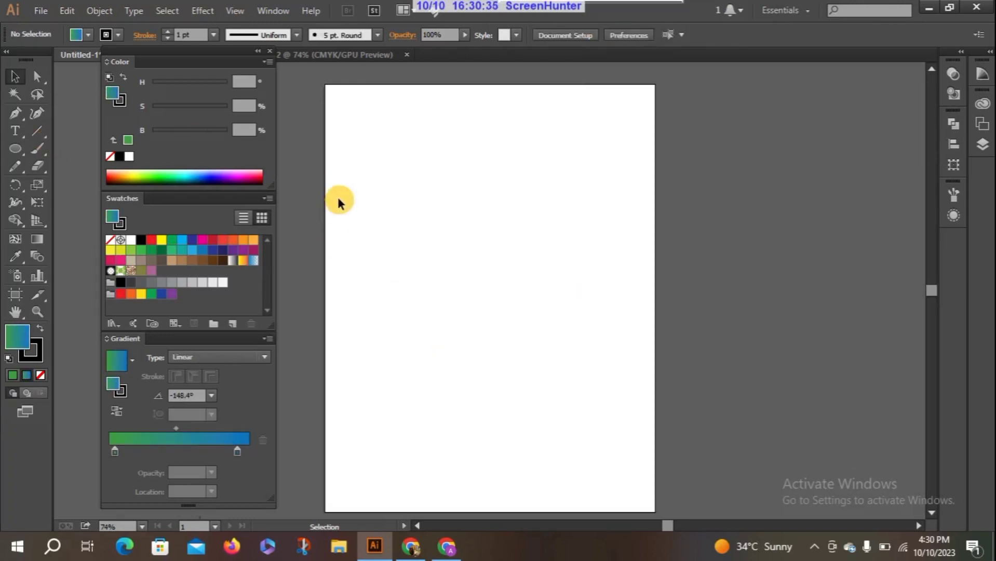
Draw a new ellipse with the green-to-blue linear gradient fill in the upper part of the artboard.
click(15, 150)
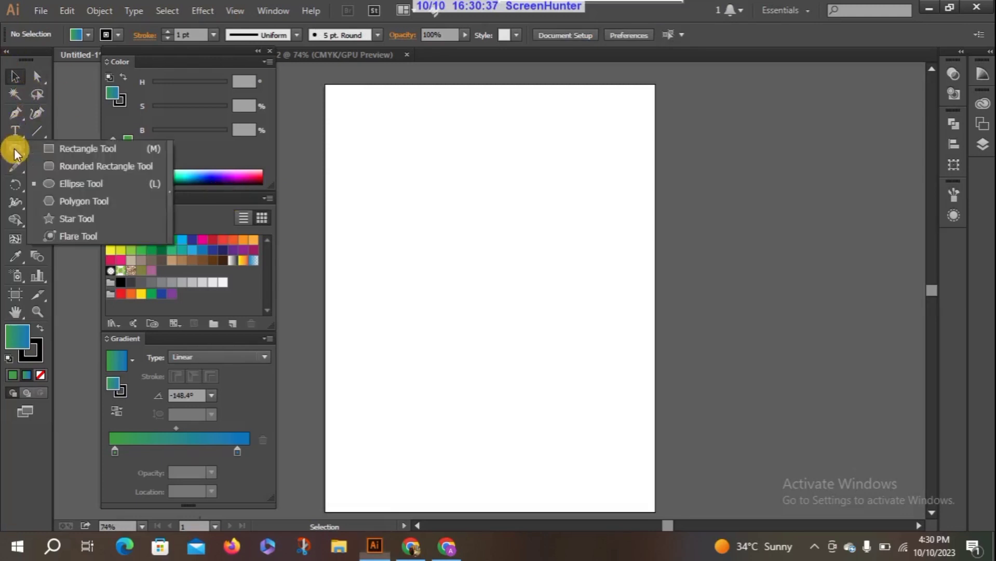
click(15, 151)
mouse_move(395, 182)
mouse_down()
mouse_move(456, 281)
mouse_move(517, 301)
mouse_up()
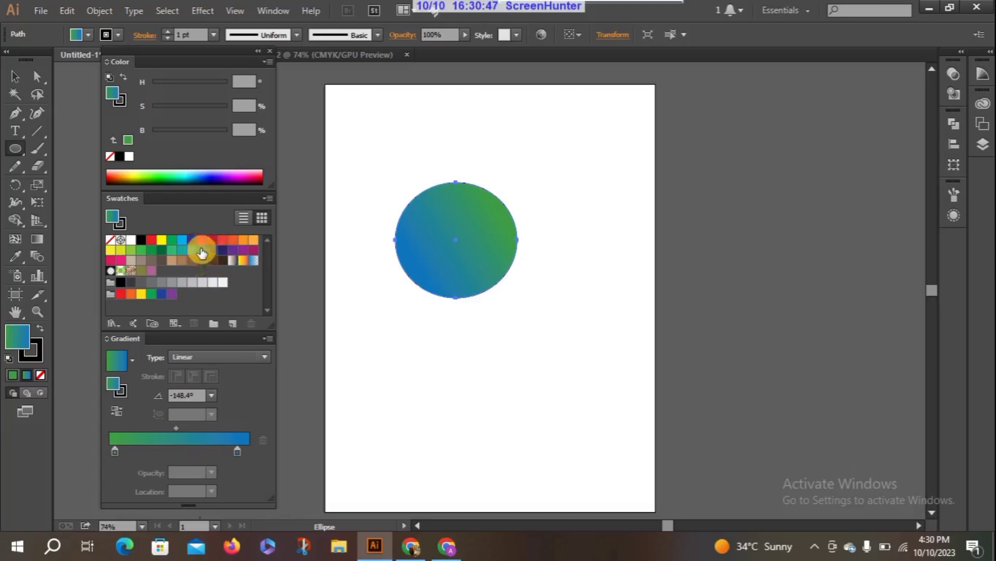
Fill the ellipse with green, then build a linear gradient with a green stop near the start and dark green at the end.
click(141, 250)
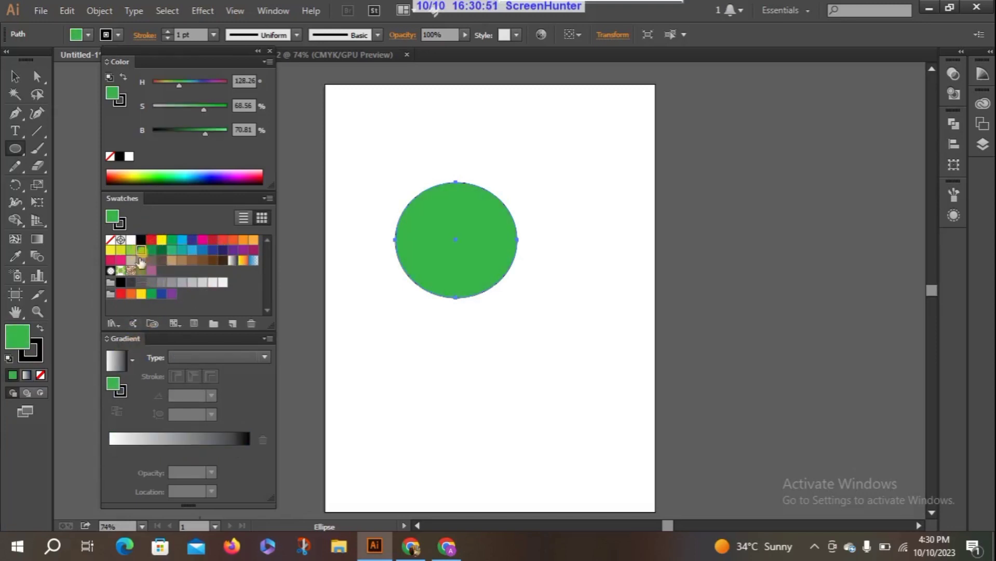
drag(142, 252, 117, 438)
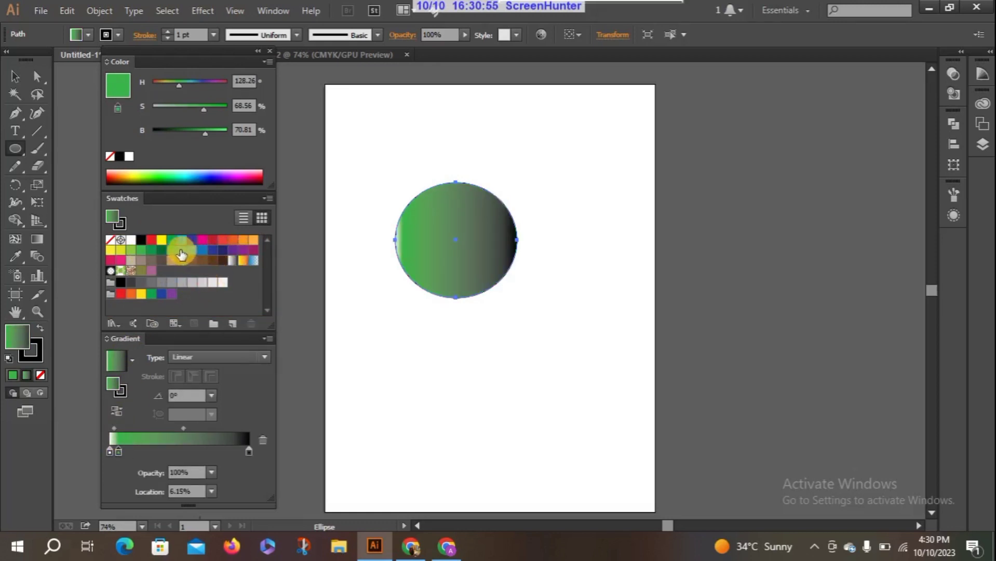
drag(163, 251, 248, 451)
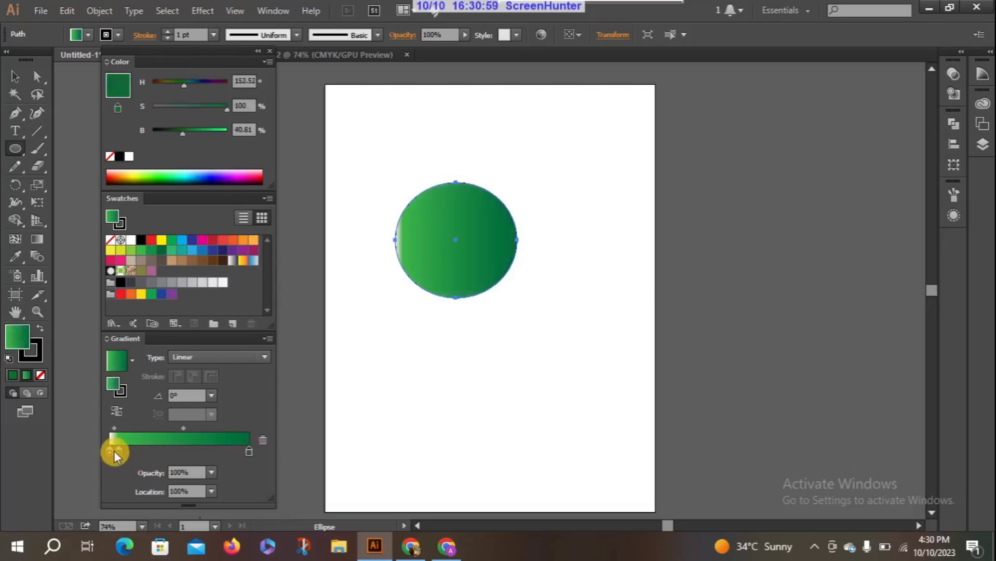
Add a second green stop near the gradient's start, move the first to 3.08%, and change the end stop to CMYK Blue.
drag(118, 452, 113, 452)
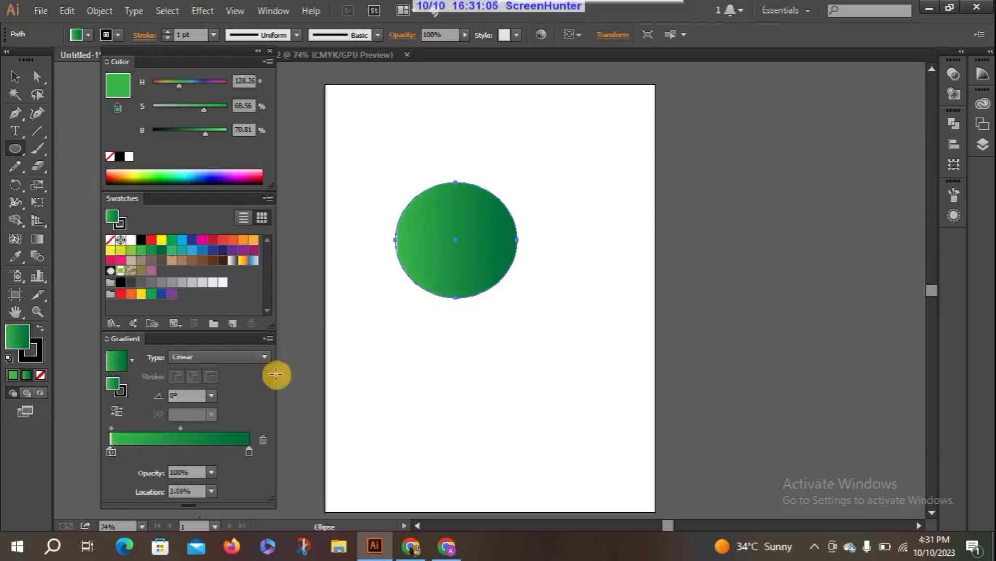
mouse_move(112, 451)
mouse_down()
mouse_move(138, 453)
mouse_move(115, 452)
mouse_up()
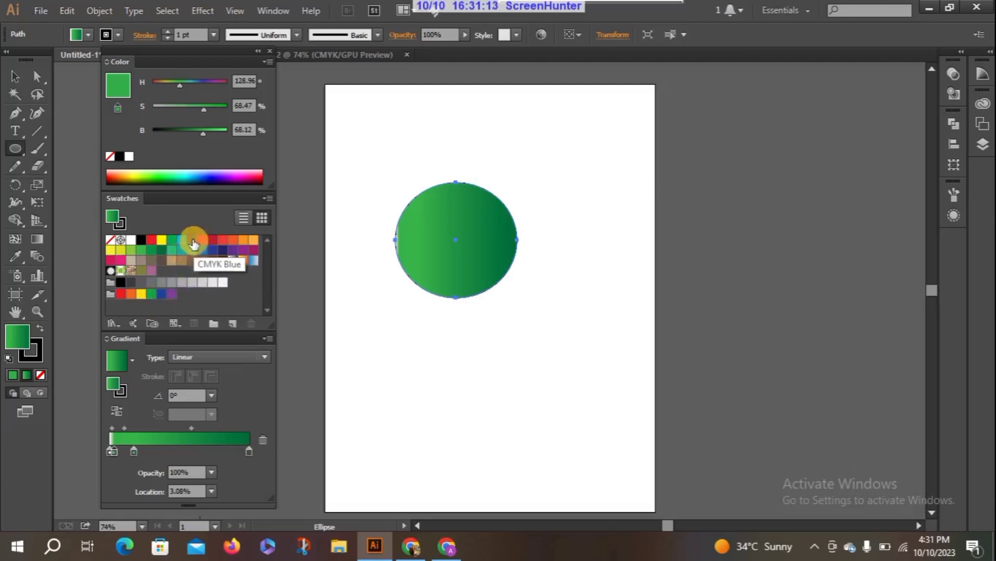
drag(193, 240, 249, 454)
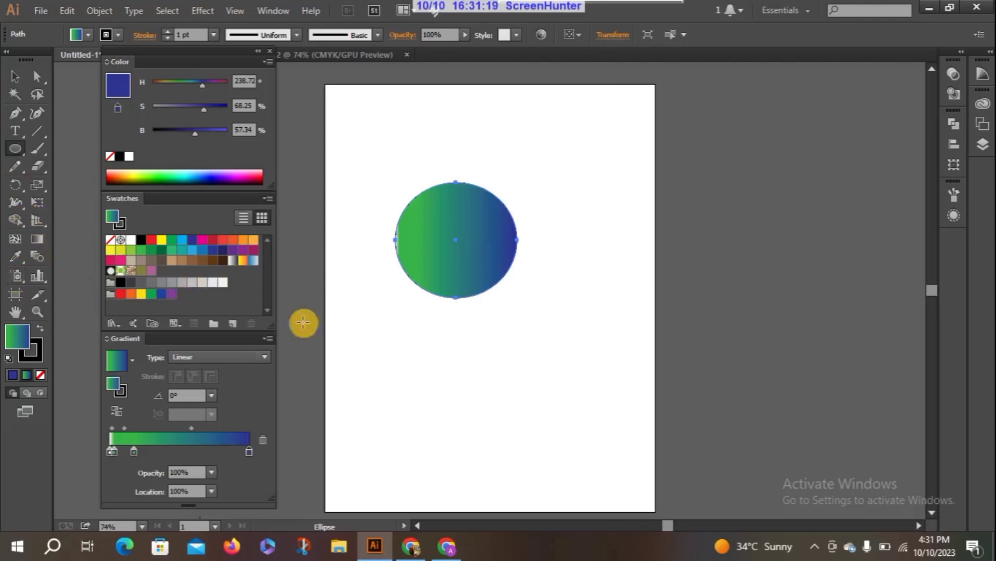
Redraw the gradient with the Gradient tool from the ellipse's top edge to just below its centre at -90°, undoing the accidental reversal.
click(34, 237)
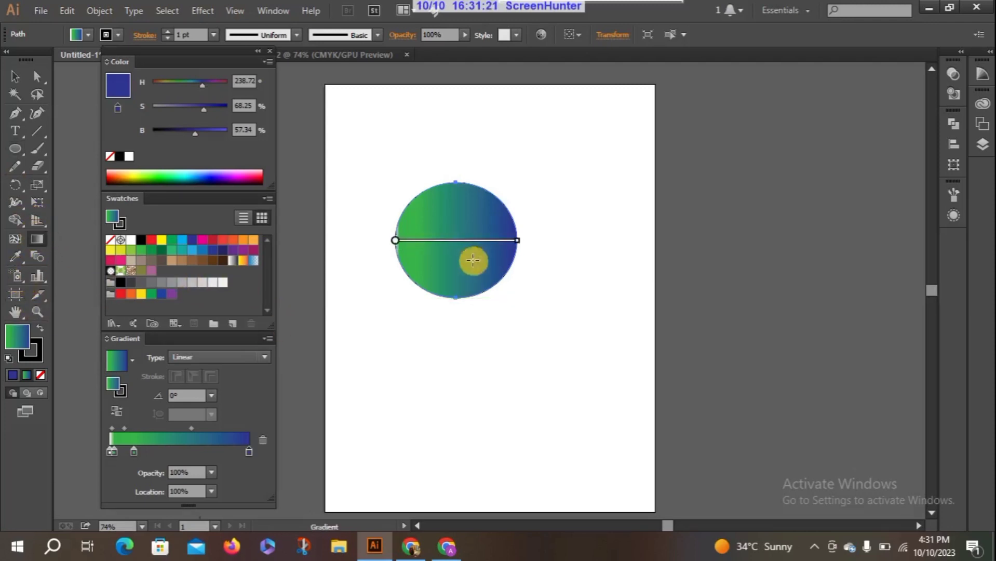
mouse_move(396, 238)
mouse_down()
mouse_move(413, 226)
mouse_move(396, 240)
mouse_up()
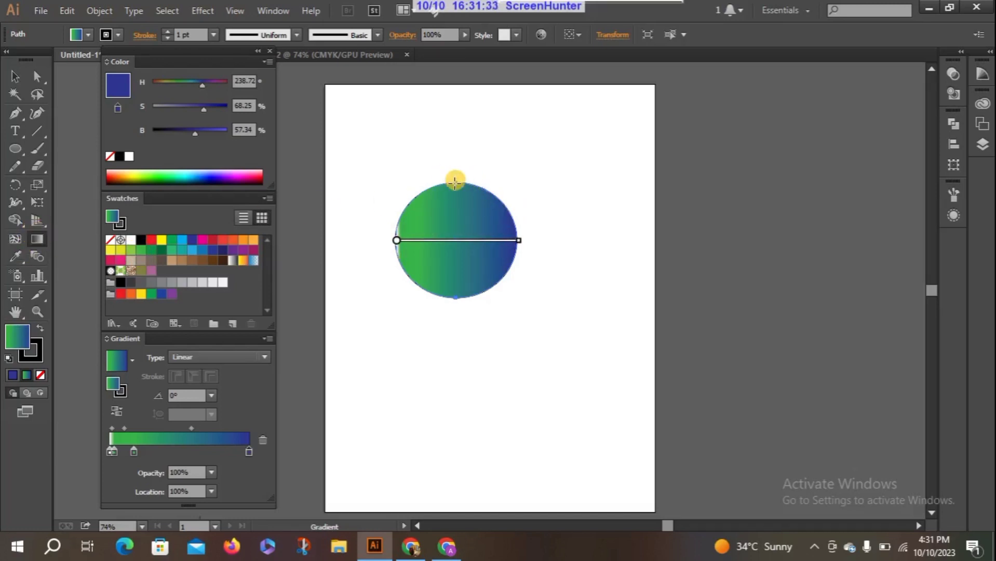
drag(457, 183, 458, 239)
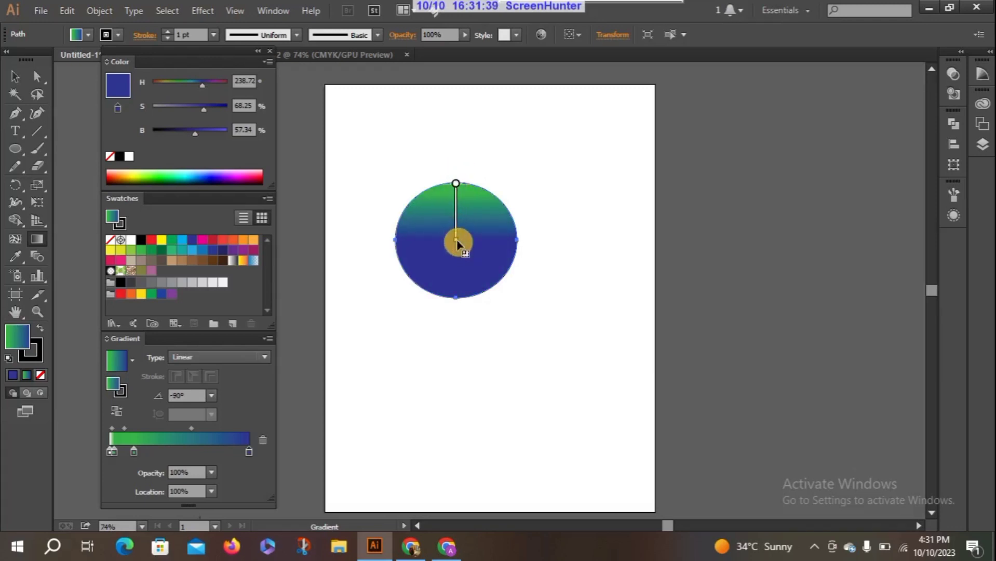
drag(456, 246, 456, 247)
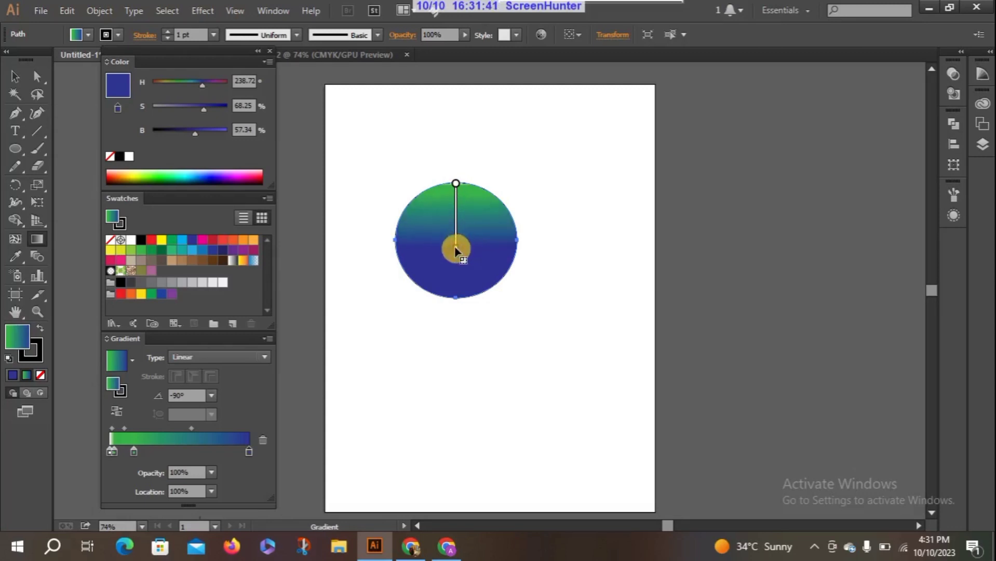
click(365, 239)
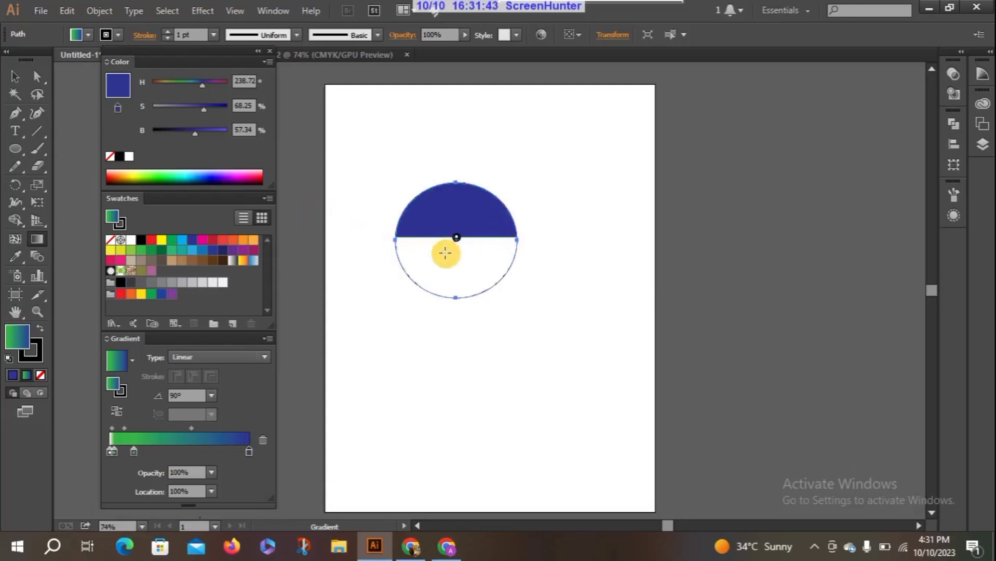
key(ctrl+z)
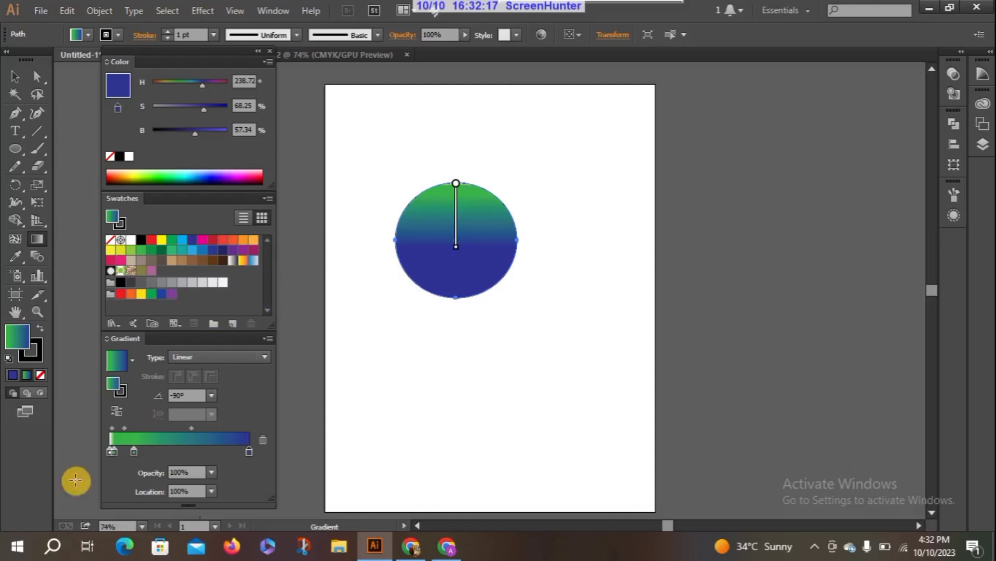
Move the first green stop to 12.31% and the white-to-green midpoint to 79.17%, then deselect the ellipse.
drag(114, 454, 127, 457)
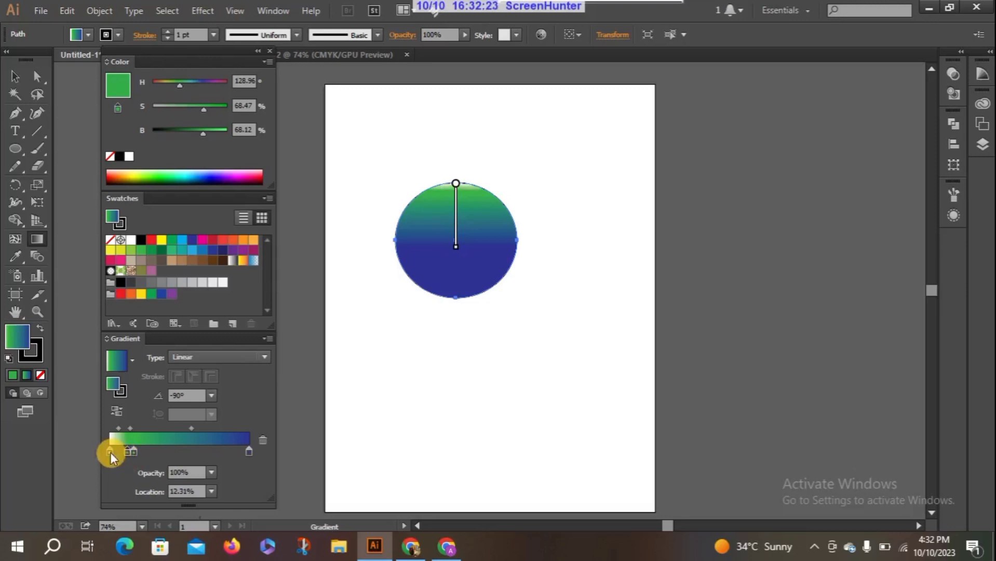
drag(120, 427, 125, 428)
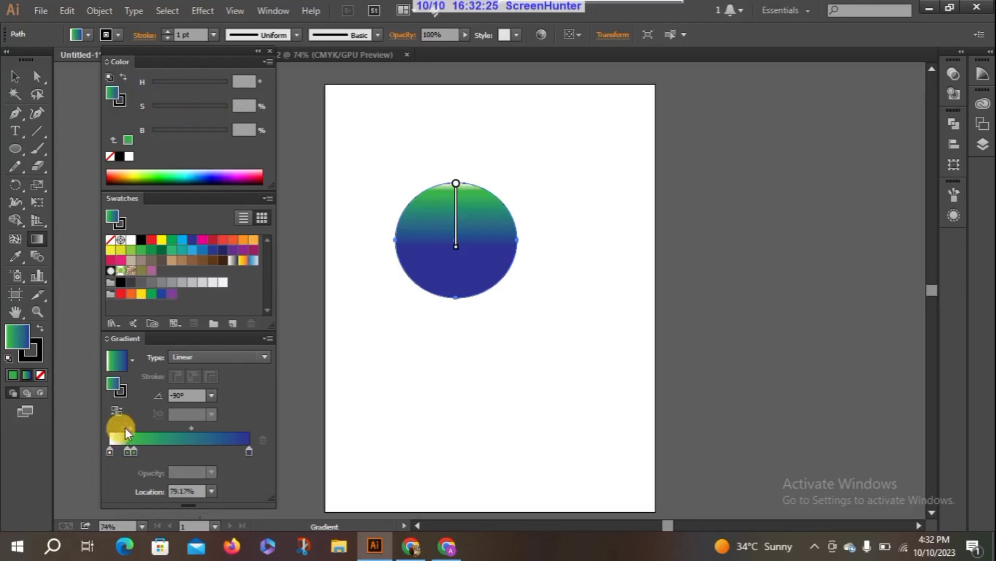
click(14, 76)
click(345, 316)
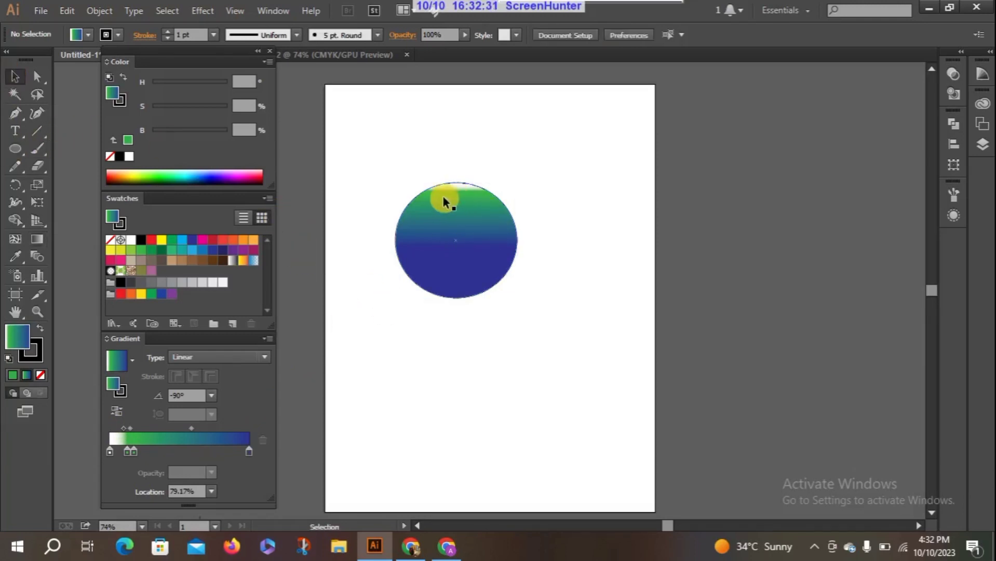
Move the ellipse slightly left and set its first green gradient stop to 7.69%.
mouse_move(472, 201)
mouse_down()
mouse_move(411, 221)
mouse_move(455, 214)
mouse_move(457, 198)
mouse_up()
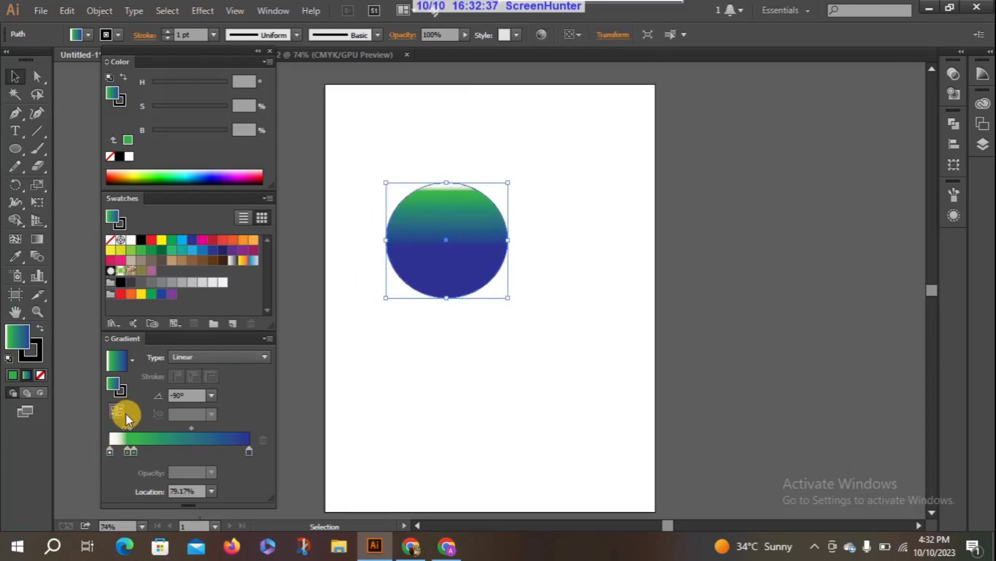
drag(126, 446, 122, 448)
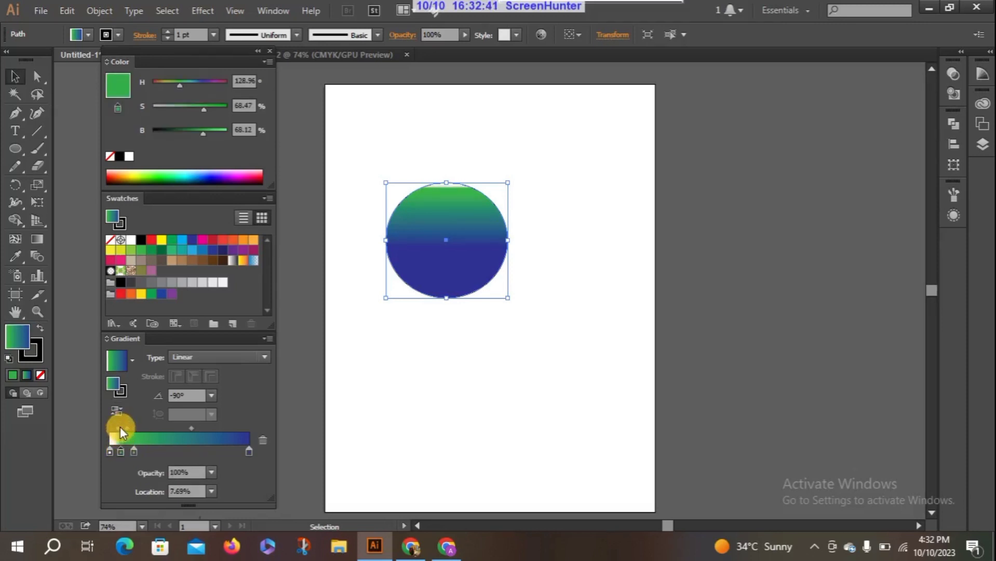
click(120, 427)
click(348, 417)
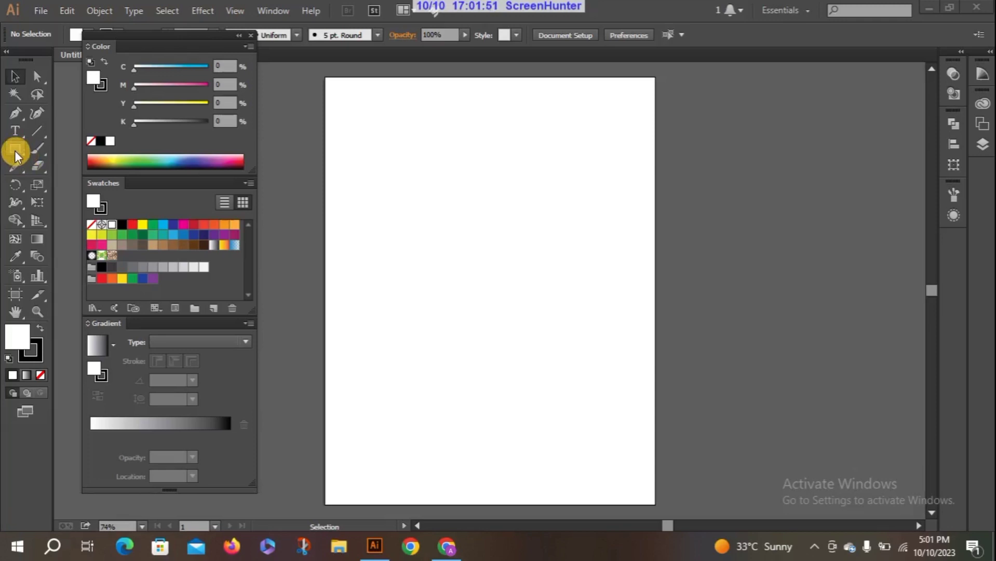
Draw a white square about 164 by 165 pt in the upper middle of the empty artboard.
click(15, 150)
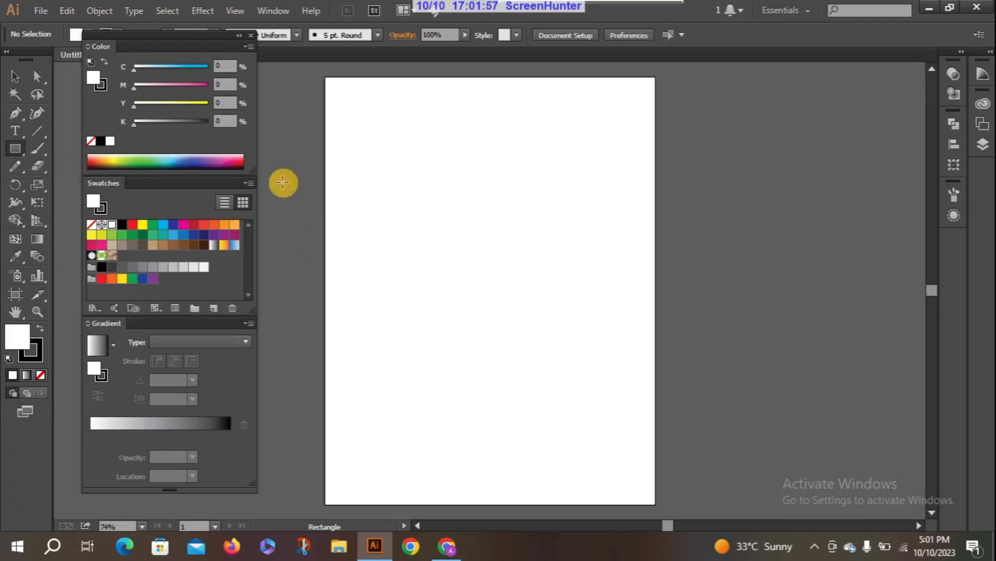
drag(408, 193, 495, 282)
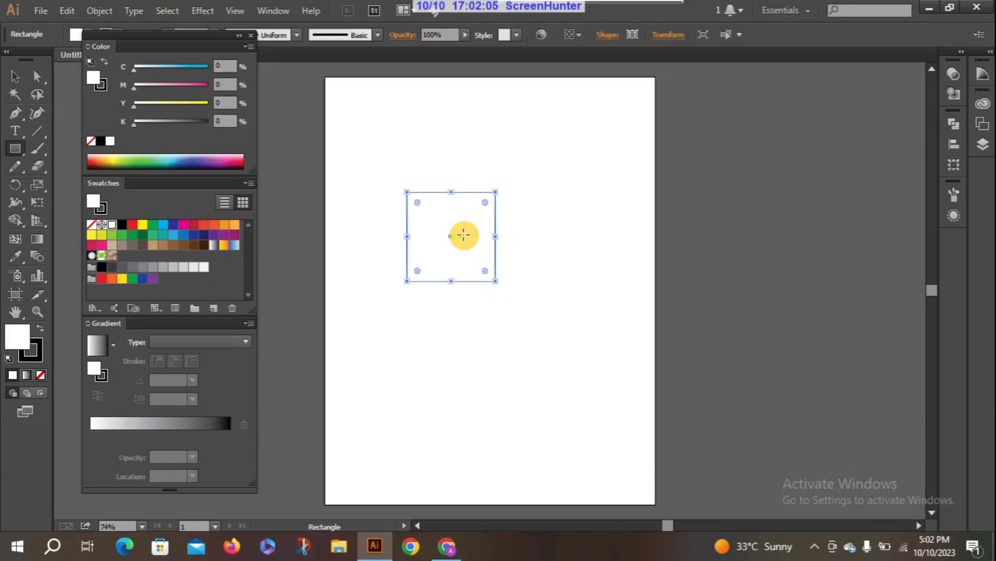
mouse_move(460, 235)
mouse_down()
mouse_move(520, 236)
mouse_move(460, 235)
mouse_up()
key(Delete)
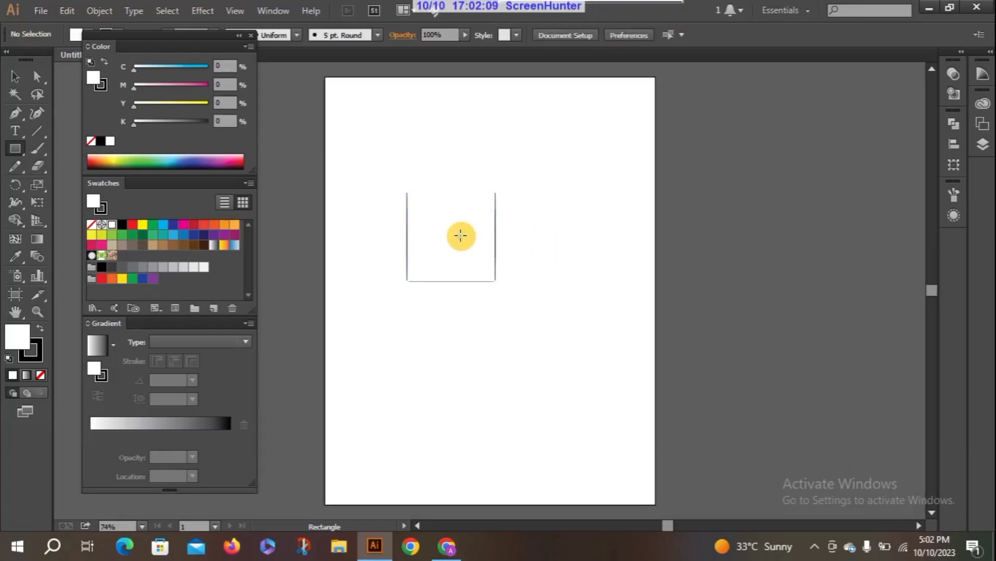
click(15, 77)
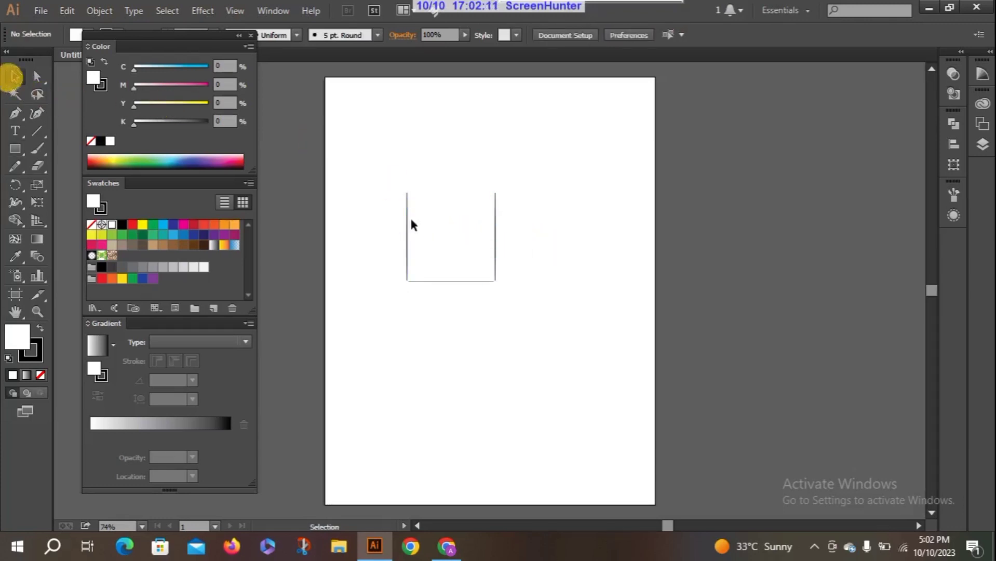
Copy the square edge to edge once to its right and once directly above, offset -164.86 pt vertically.
click(445, 230)
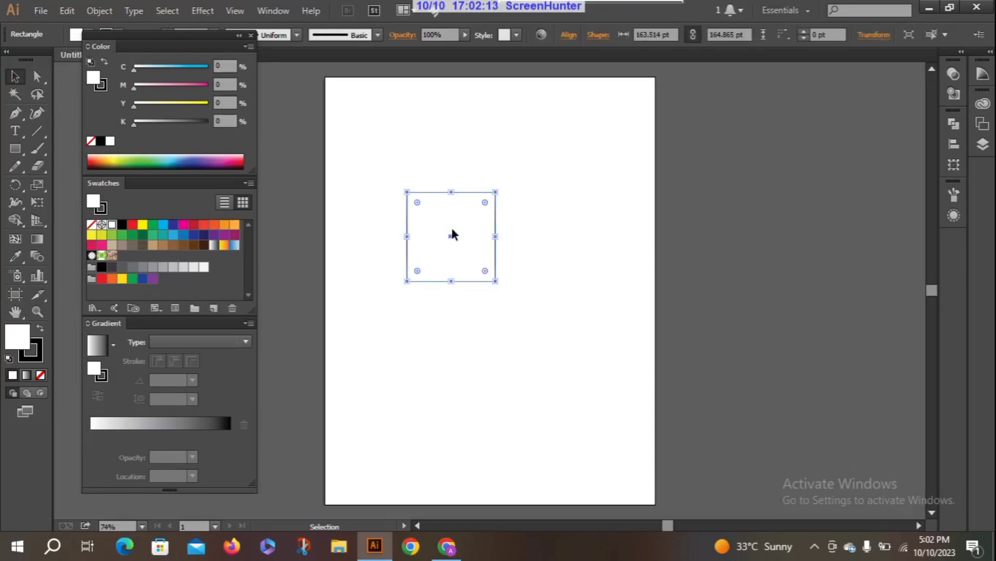
drag(452, 227, 454, 149)
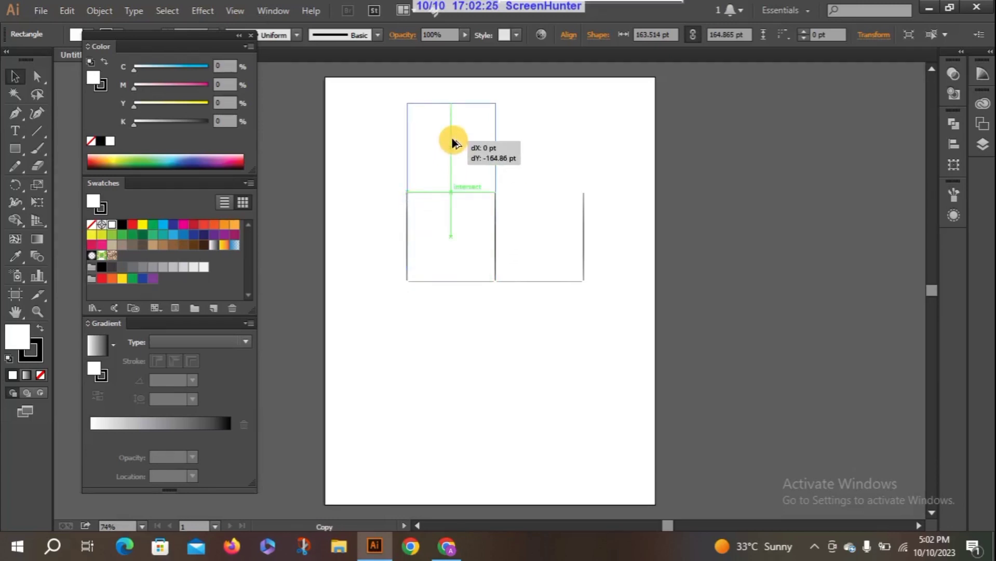
mouse_move(452, 143)
mouse_down()
mouse_move(461, 212)
mouse_move(447, 238)
mouse_move(447, 140)
mouse_up()
click(396, 289)
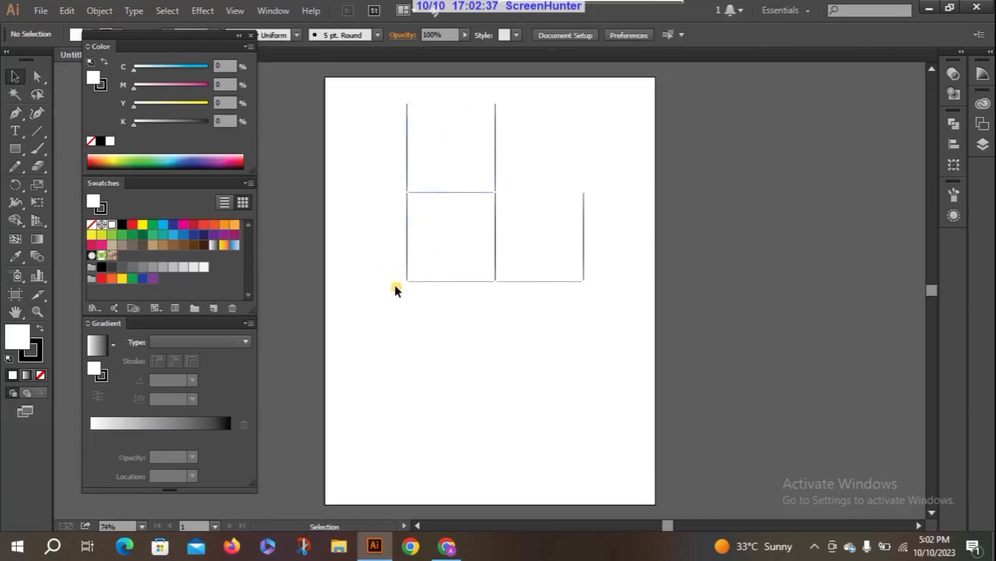
Move all three squares together down and slightly left towards the middle of the artboard.
drag(379, 108, 616, 350)
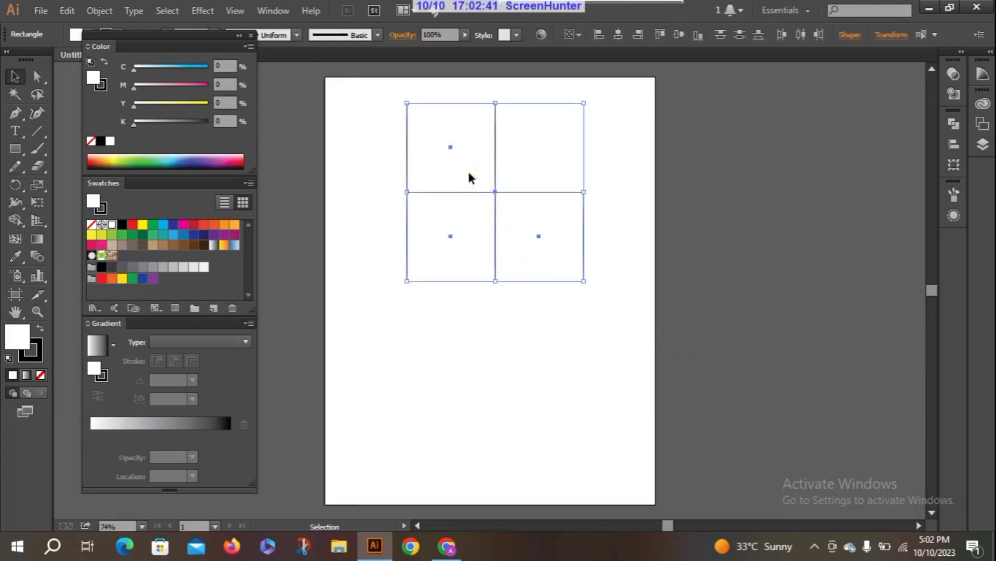
drag(470, 179, 459, 266)
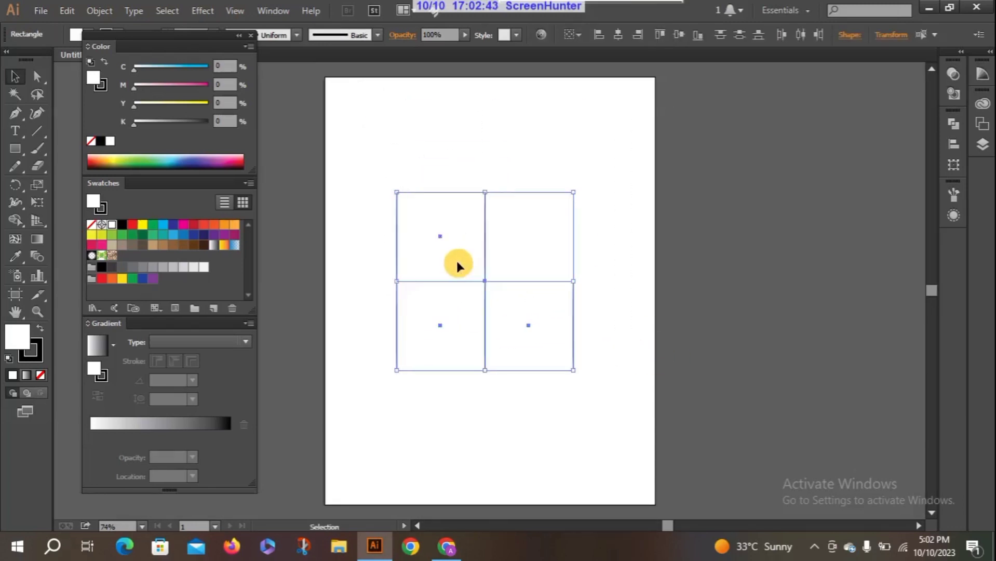
click(380, 269)
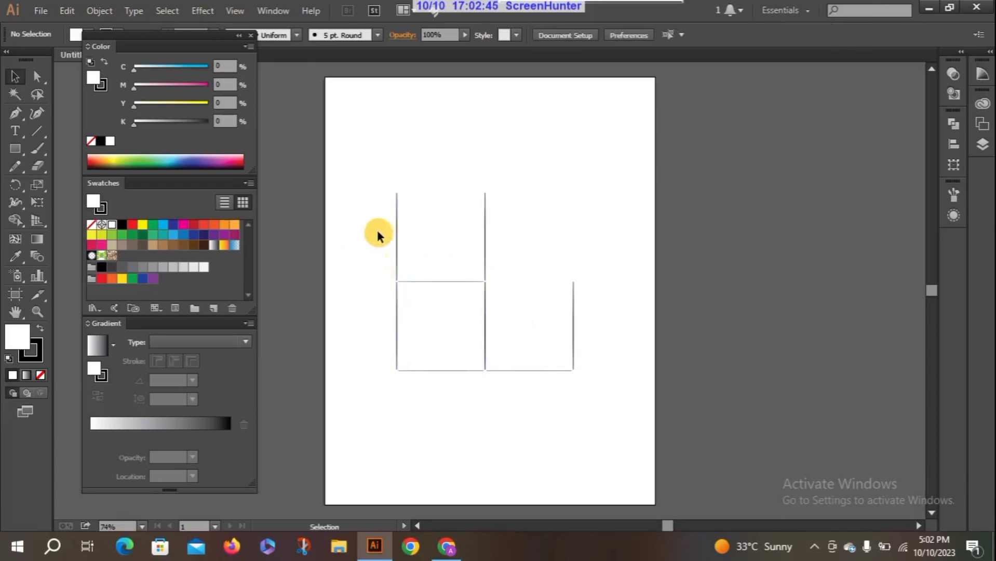
At 100% zoom, slant the upper square's top edge down and rightwards and the right square's outer edge to meet it, forming a cube.
click(142, 526)
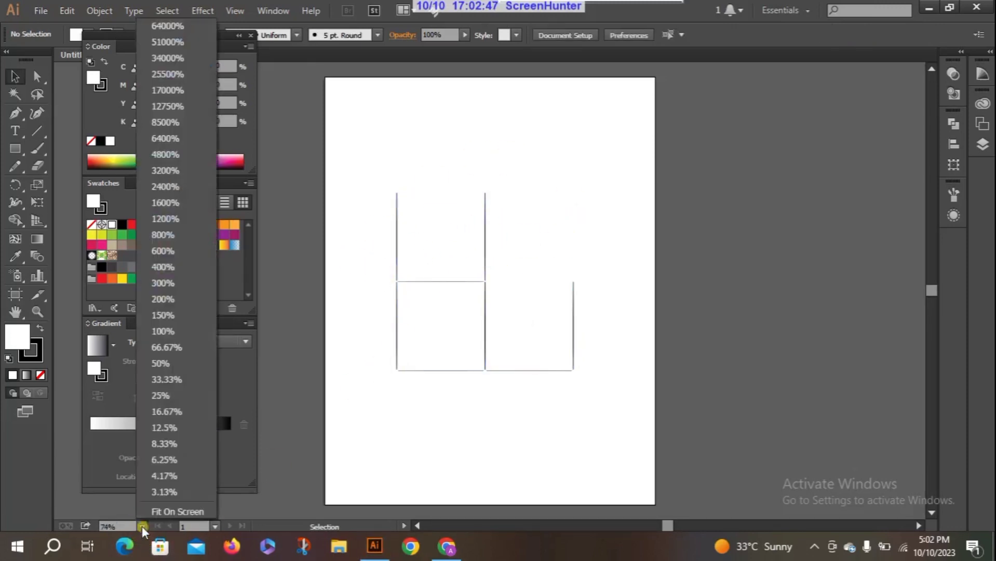
click(172, 328)
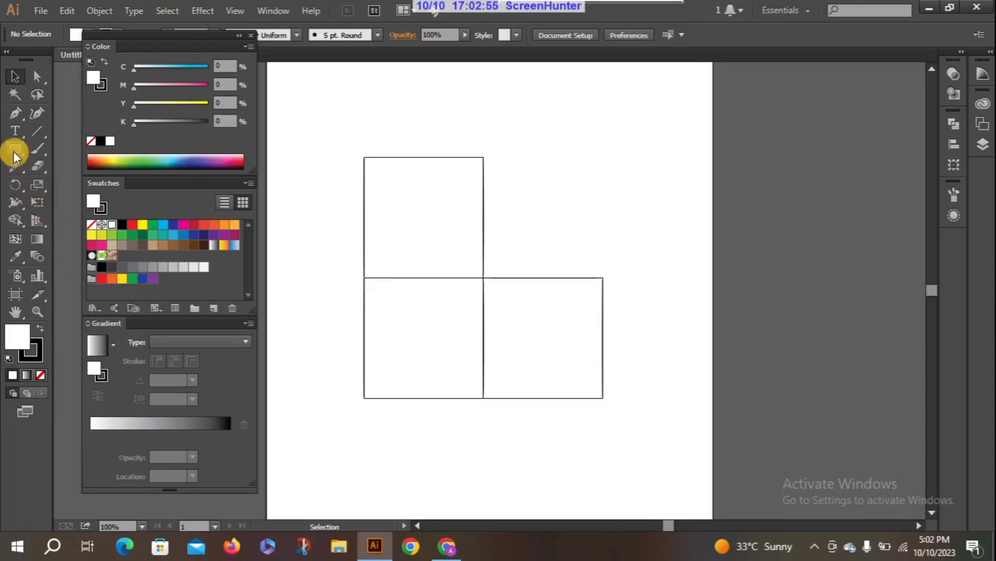
click(35, 79)
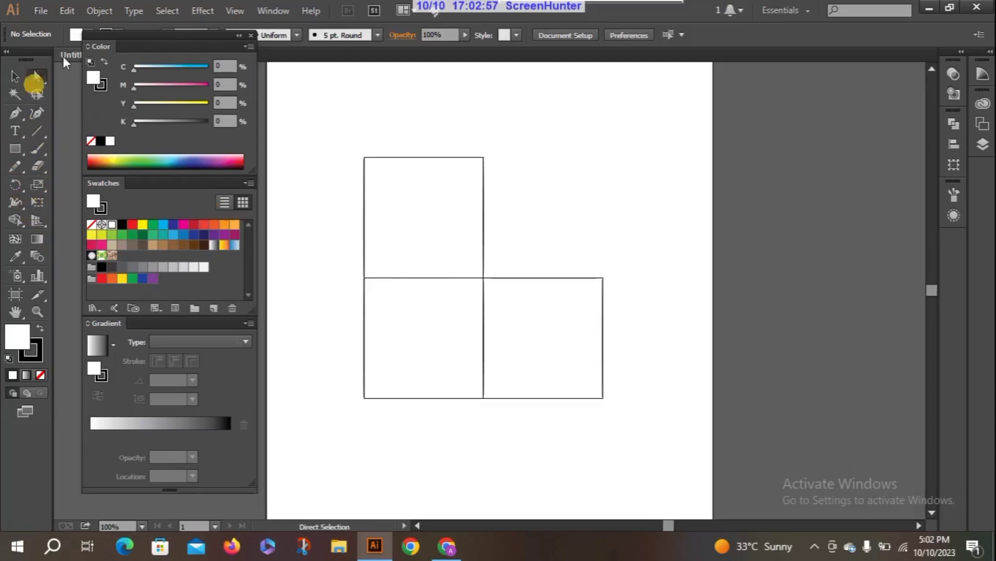
click(376, 166)
drag(354, 137, 507, 193)
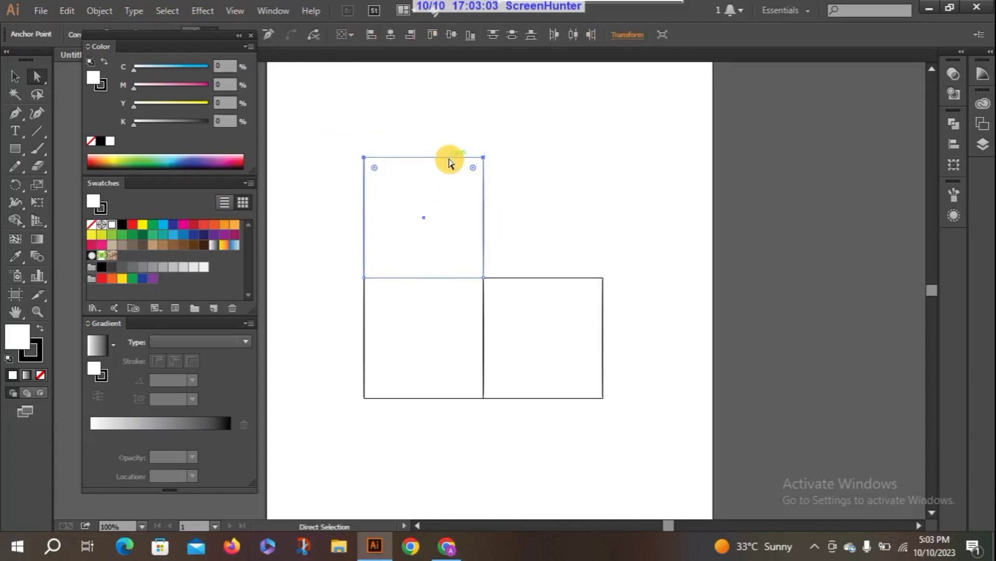
drag(450, 164, 527, 260)
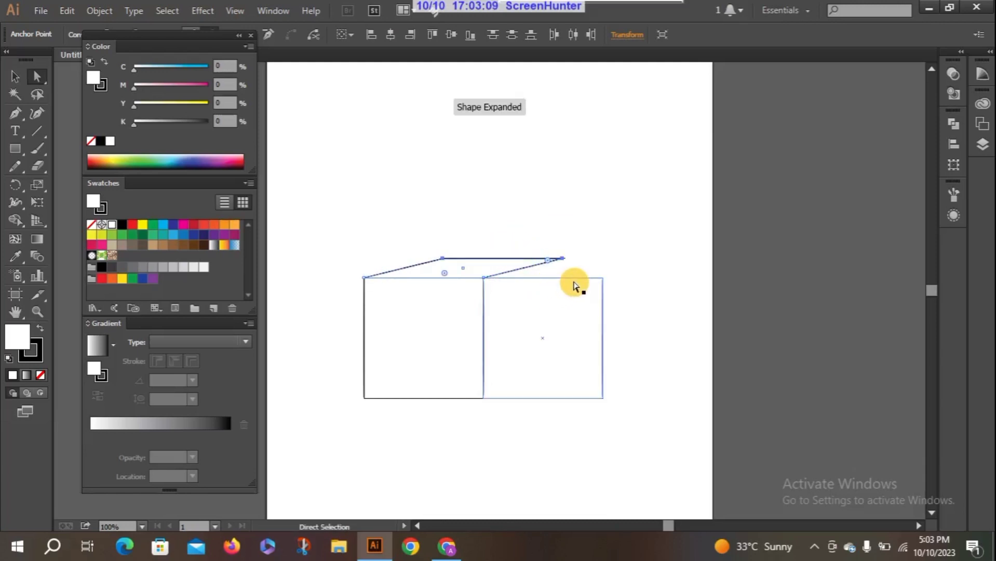
drag(589, 256, 625, 430)
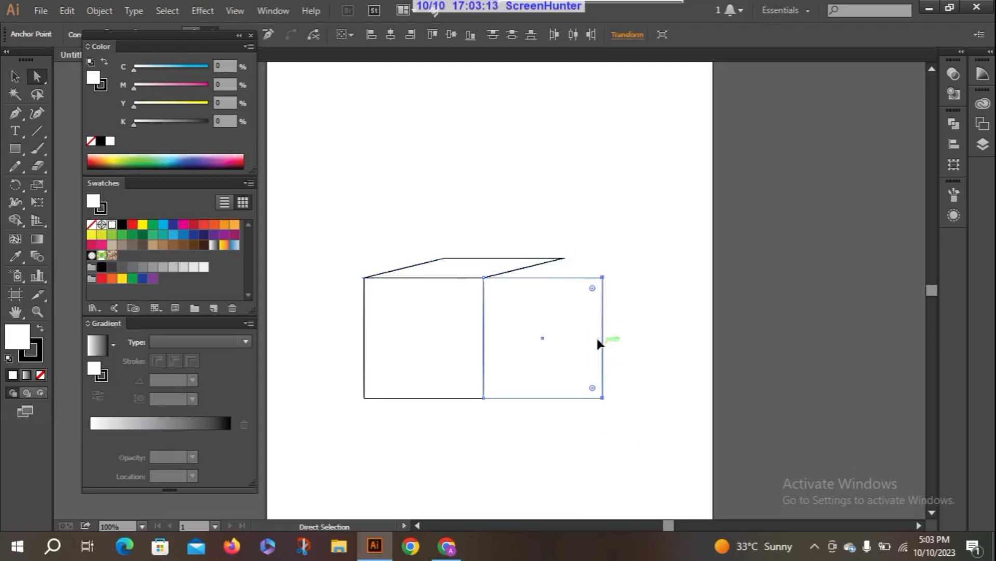
drag(598, 343, 564, 324)
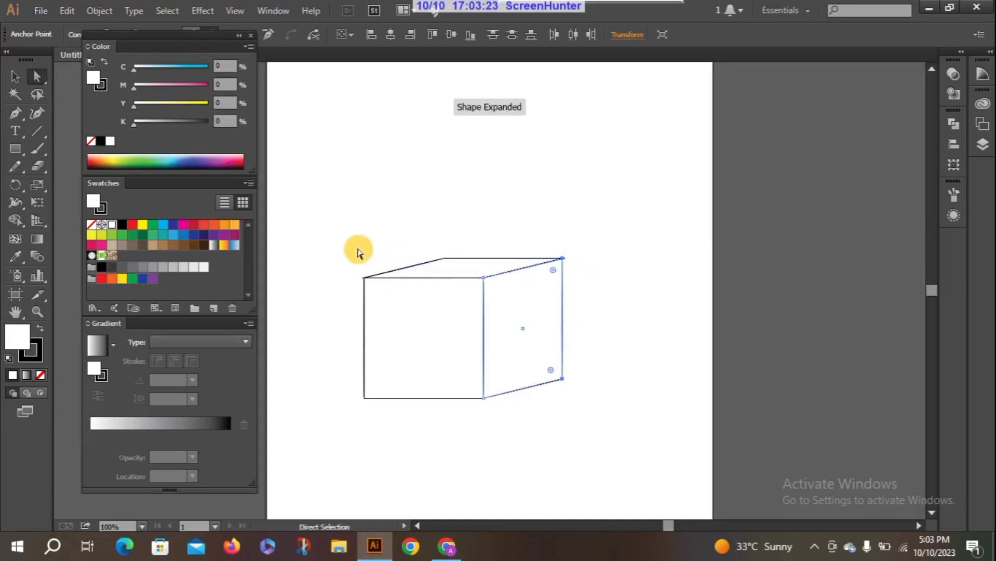
Slant the outer left edges of the front and top faces inwards and up so the cube shows two angled sides.
drag(357, 253, 446, 462)
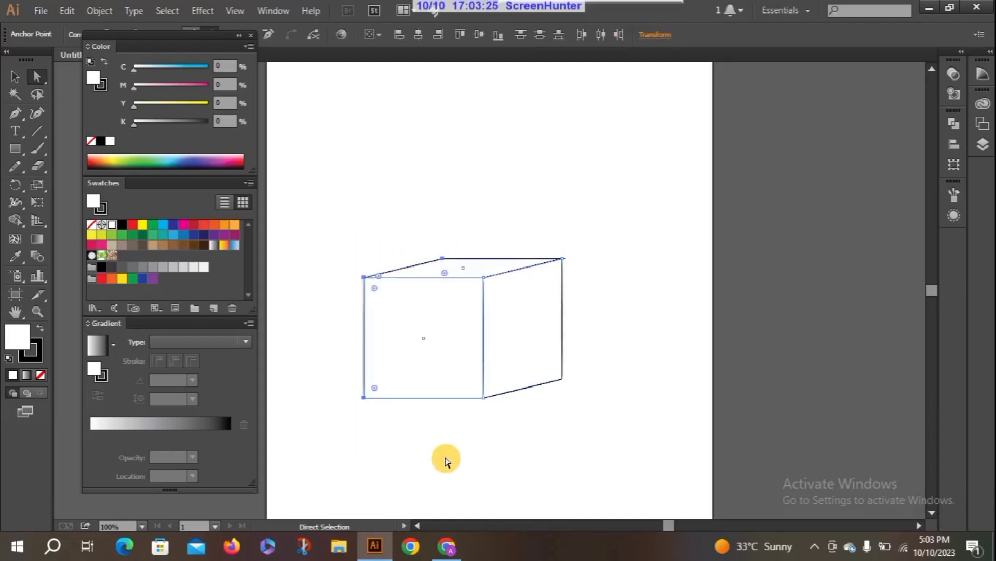
drag(365, 325, 426, 308)
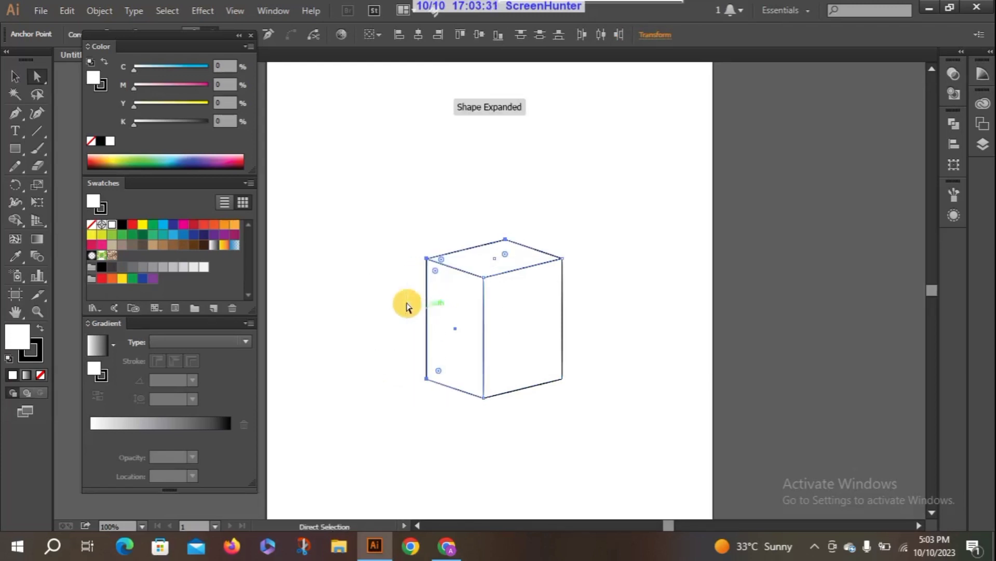
click(390, 260)
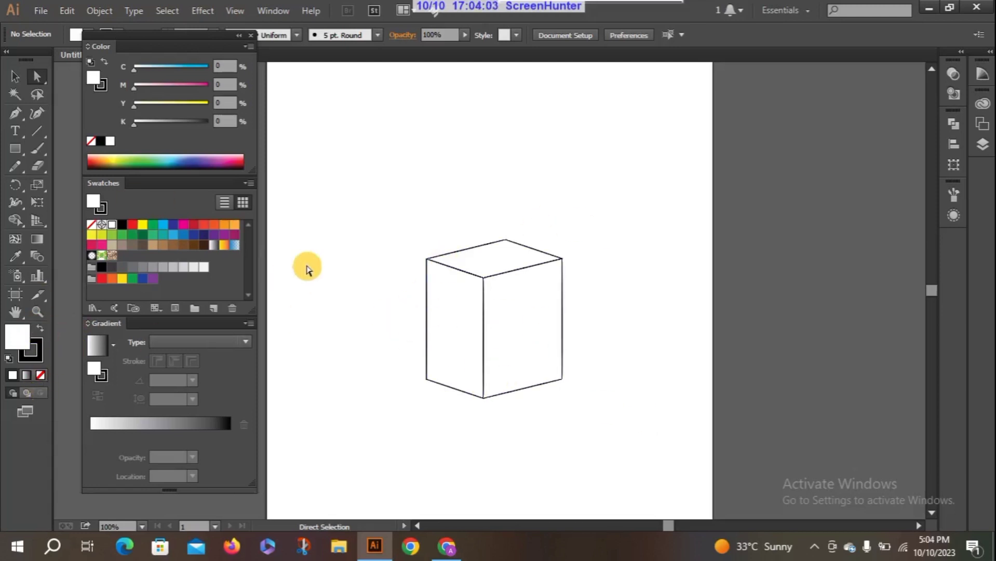
Remove the stroke from all three cube faces and make their fill the active colour attribute.
drag(413, 209, 638, 506)
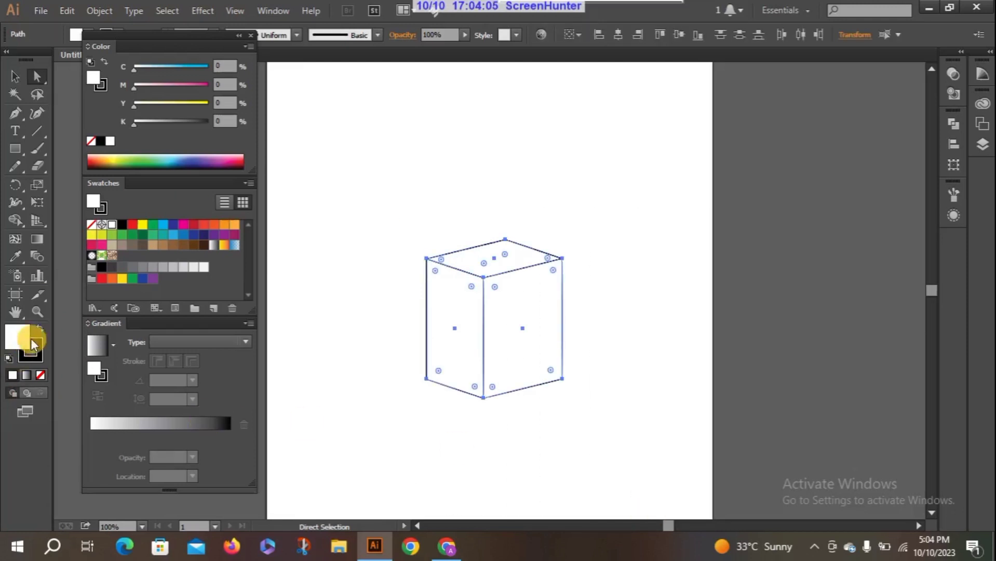
click(37, 360)
click(41, 376)
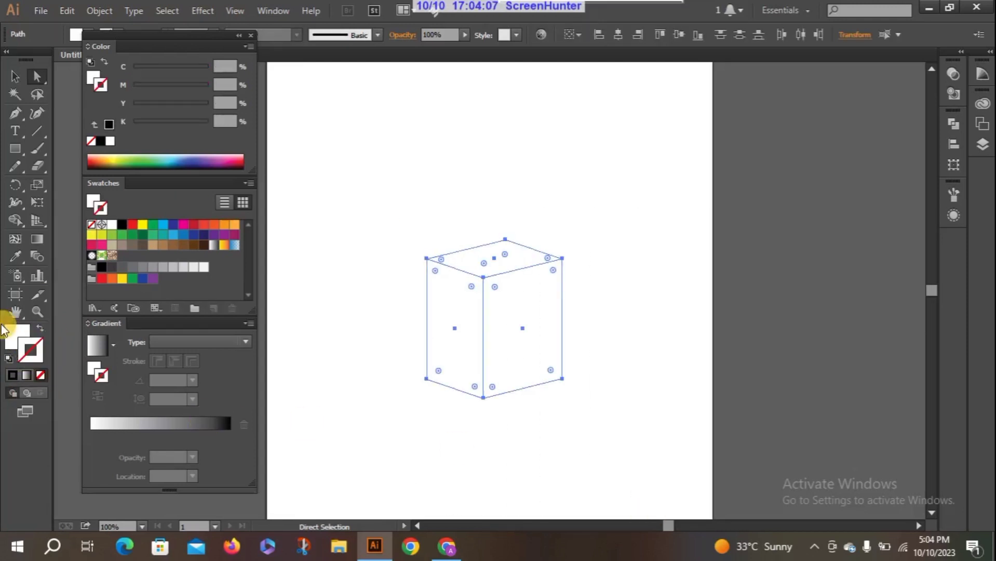
click(10, 334)
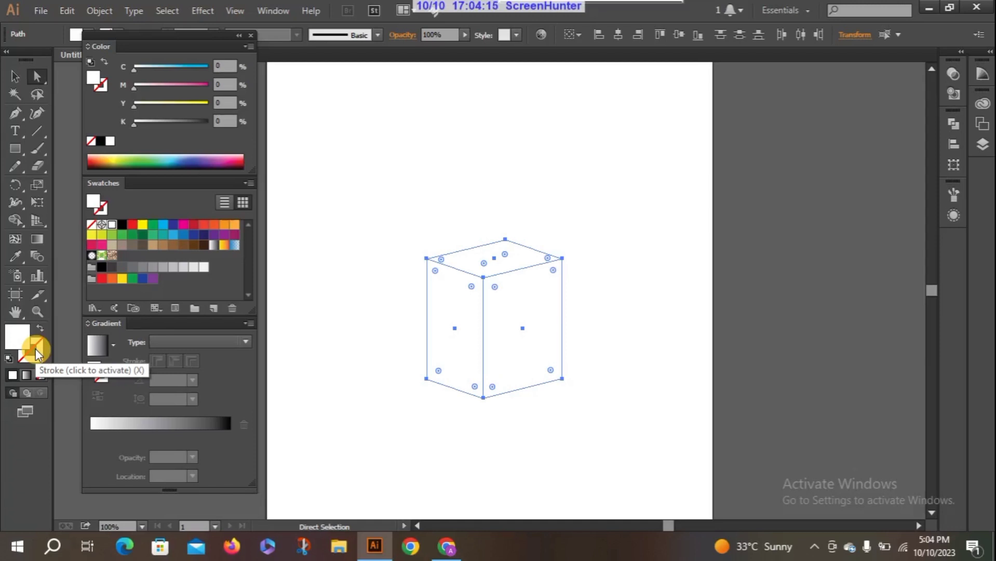
click(35, 349)
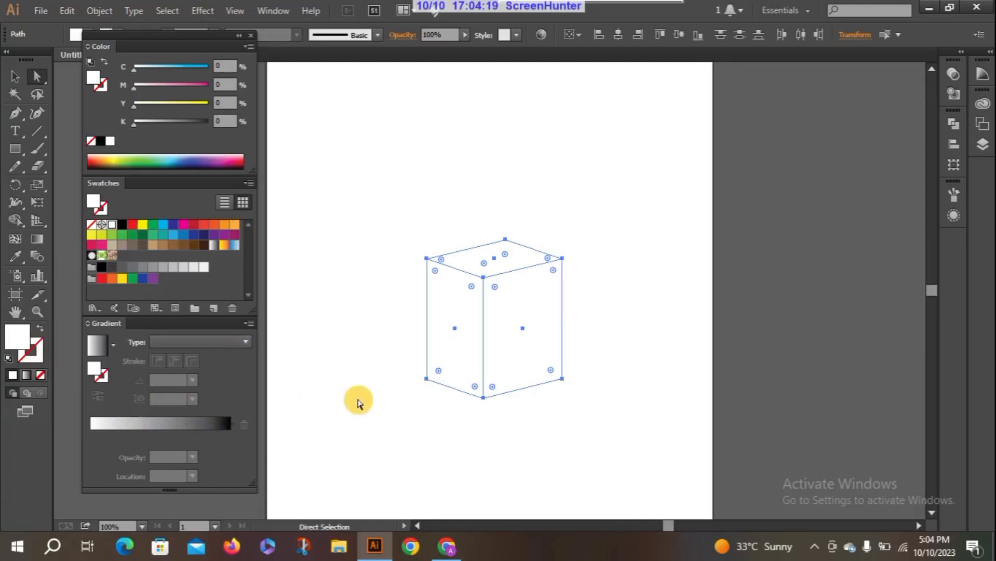
Fill all three faces with a linear gradient from light brown C=25 M=40 Y=65 to darker brown C=35 M=60 Y=80 K=25.
click(153, 245)
drag(152, 278, 111, 395)
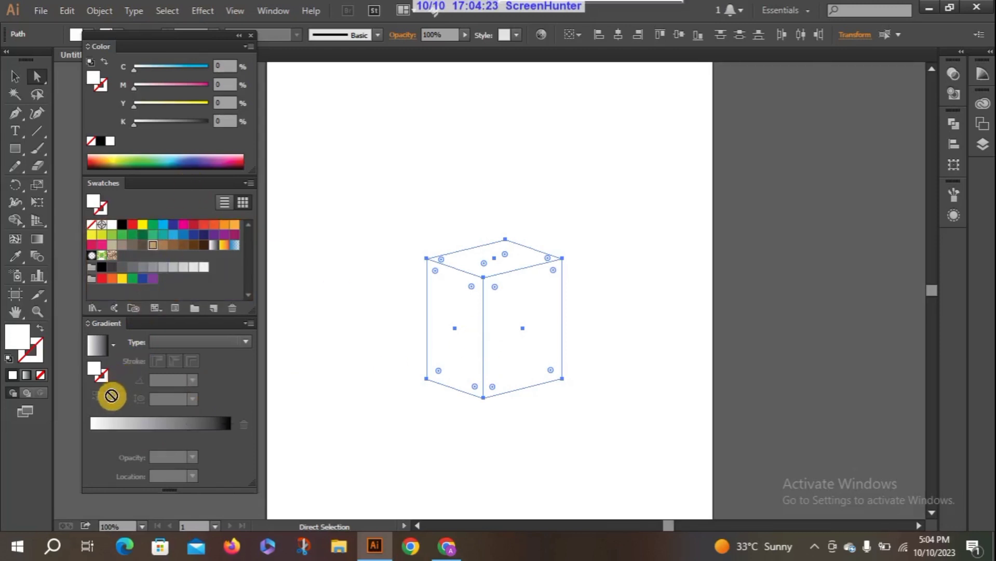
drag(94, 429, 91, 423)
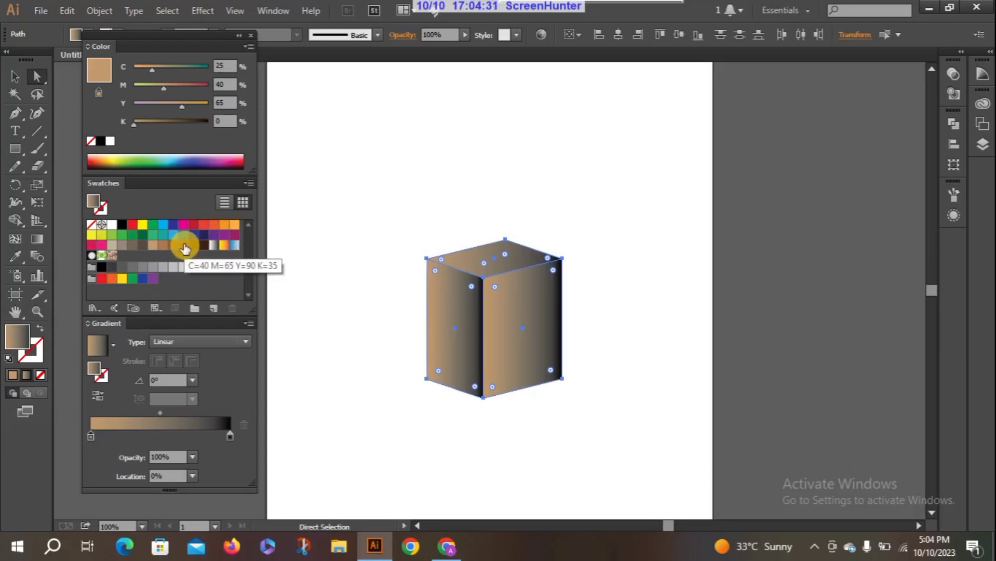
drag(178, 249, 229, 436)
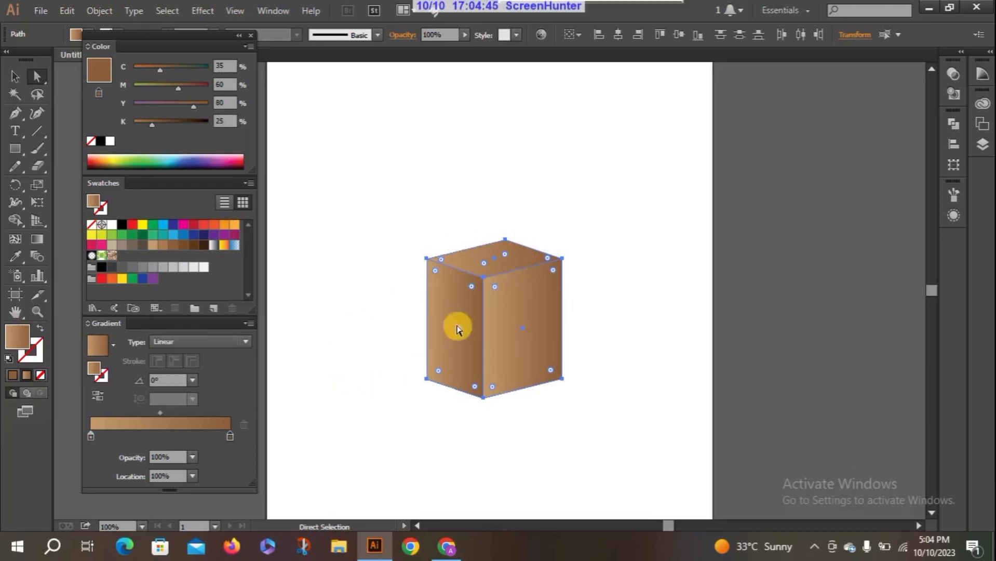
Switch the colour sliders to HSB, set the dark gradient stop to 66% saturation and 50% brightness, and deselect the cube.
click(249, 47)
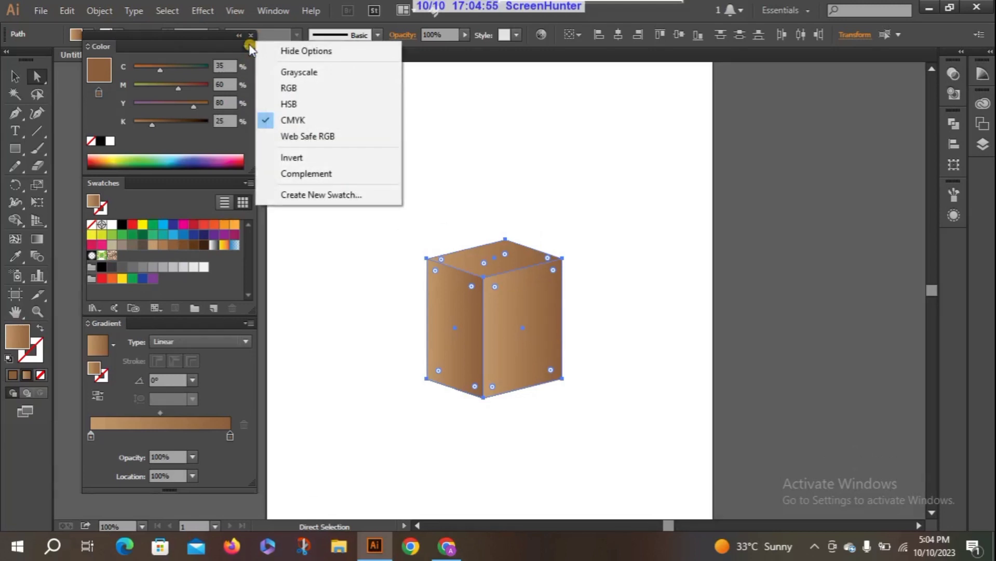
click(294, 105)
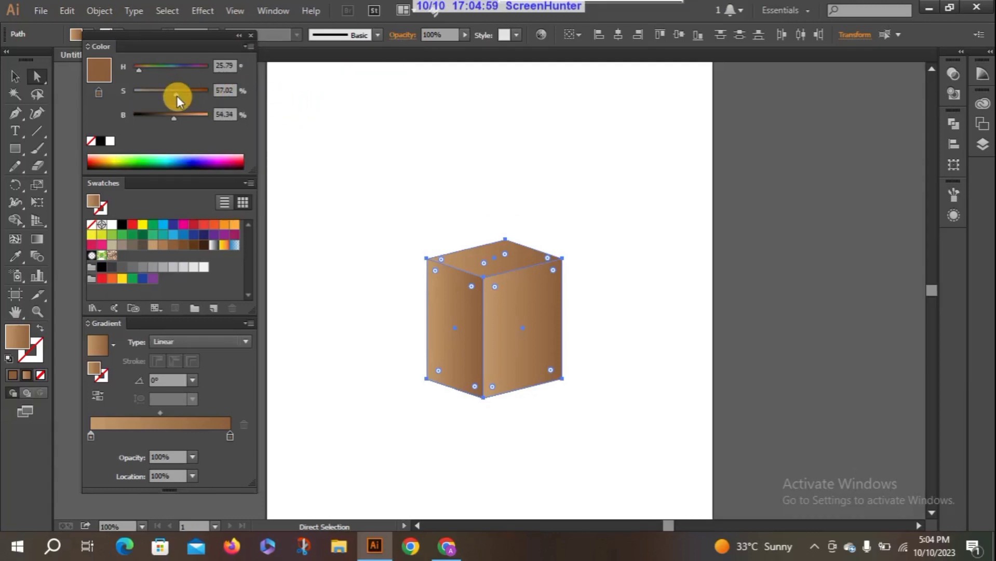
drag(177, 96, 171, 95)
drag(175, 118, 172, 119)
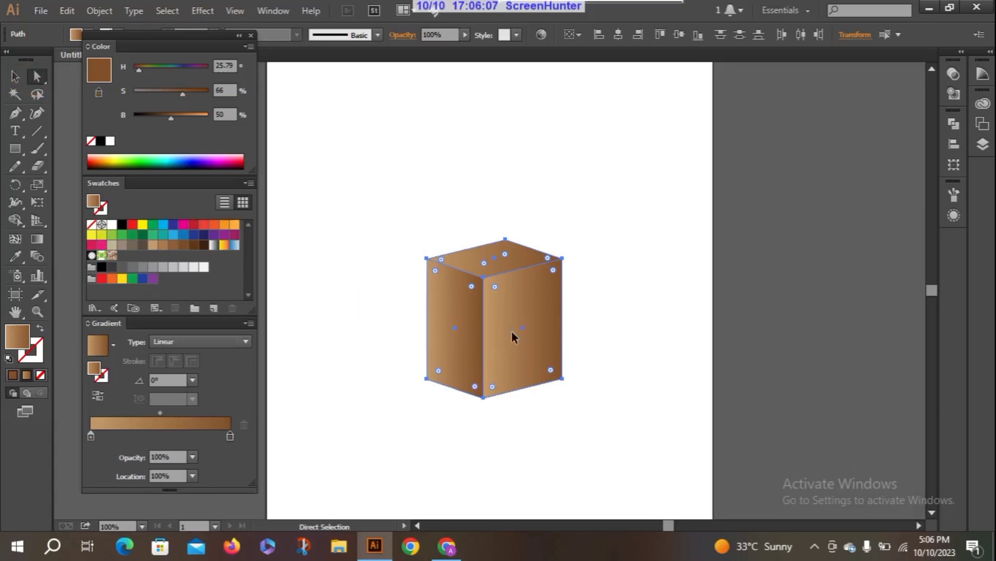
click(349, 301)
Try moving the top and right faces away from the cube, and undo both moves.
click(528, 339)
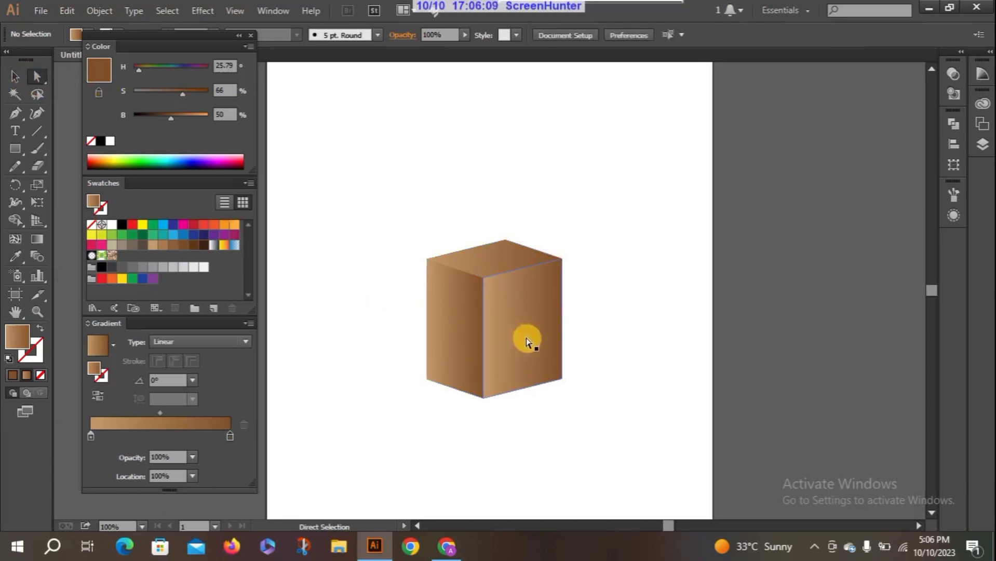
drag(529, 342, 525, 326)
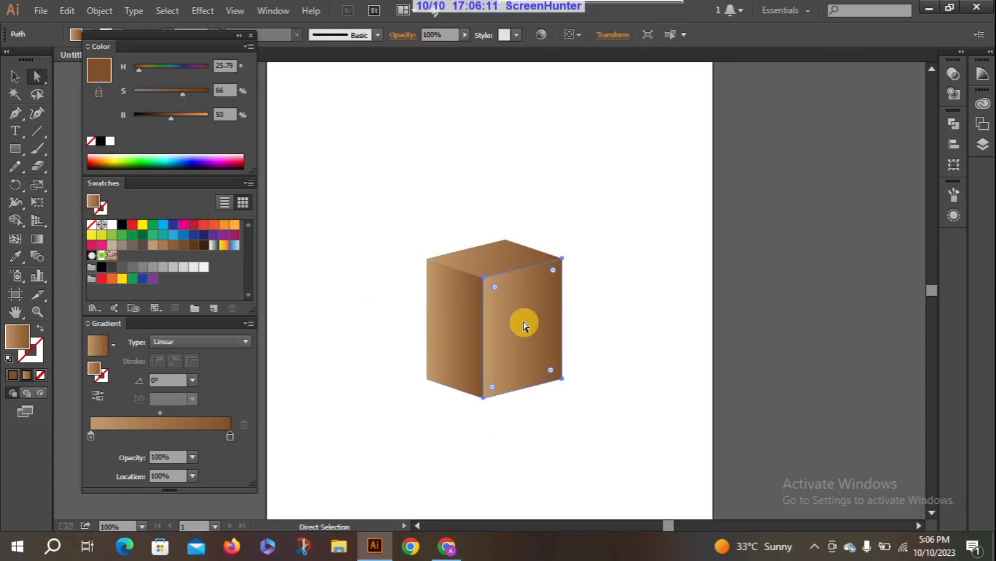
drag(502, 260, 632, 124)
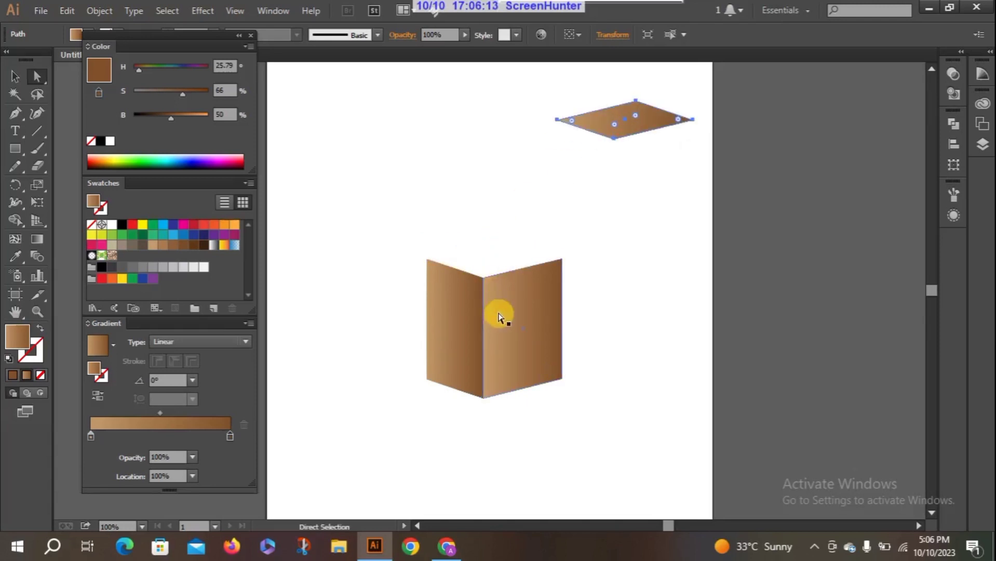
drag(499, 317, 630, 294)
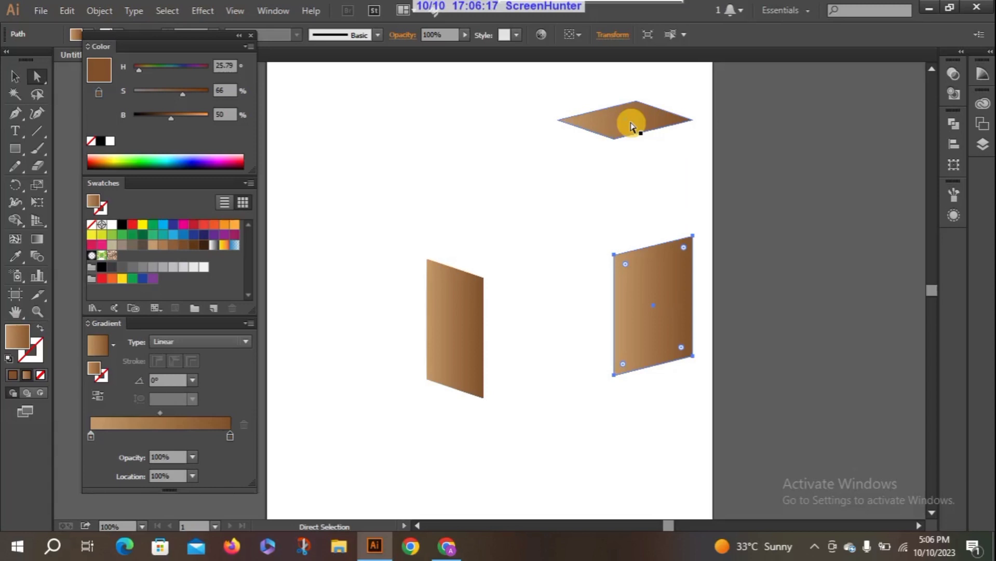
key(ctrl+z)
key(ctrl+z)
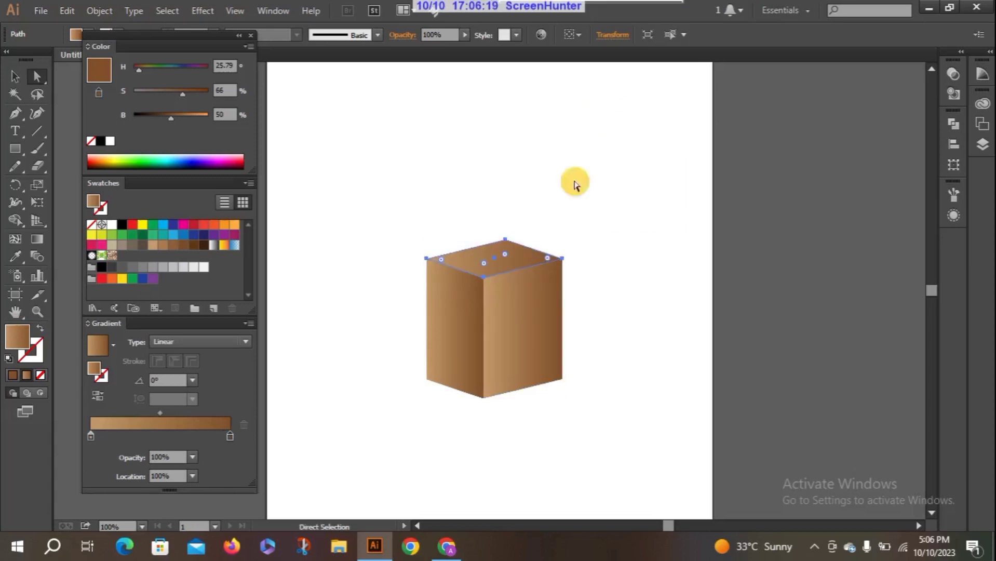
In the right face's gradient, duplicate the light stop at 7.18% and set the first stop's saturation to 33%.
click(517, 334)
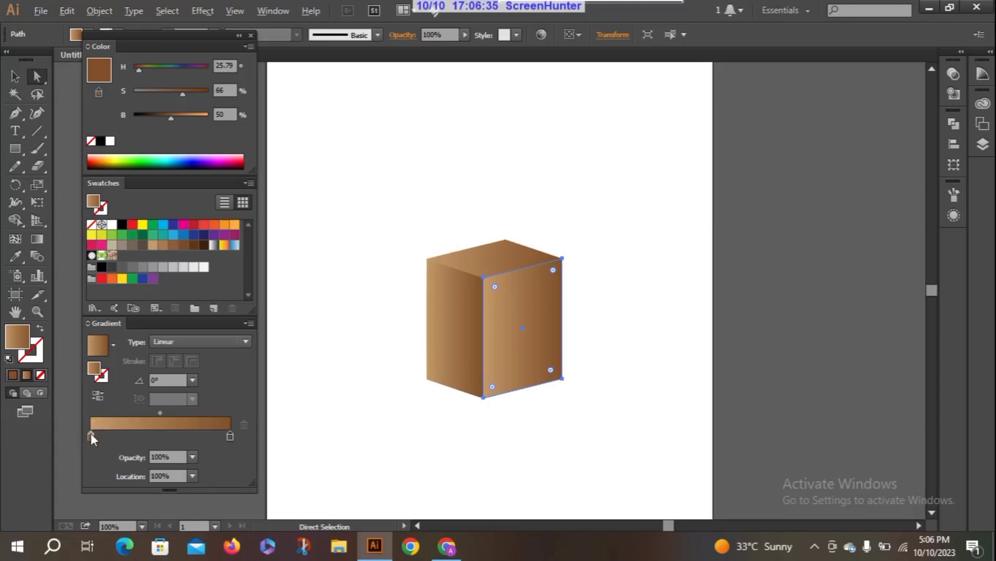
drag(91, 433, 101, 438)
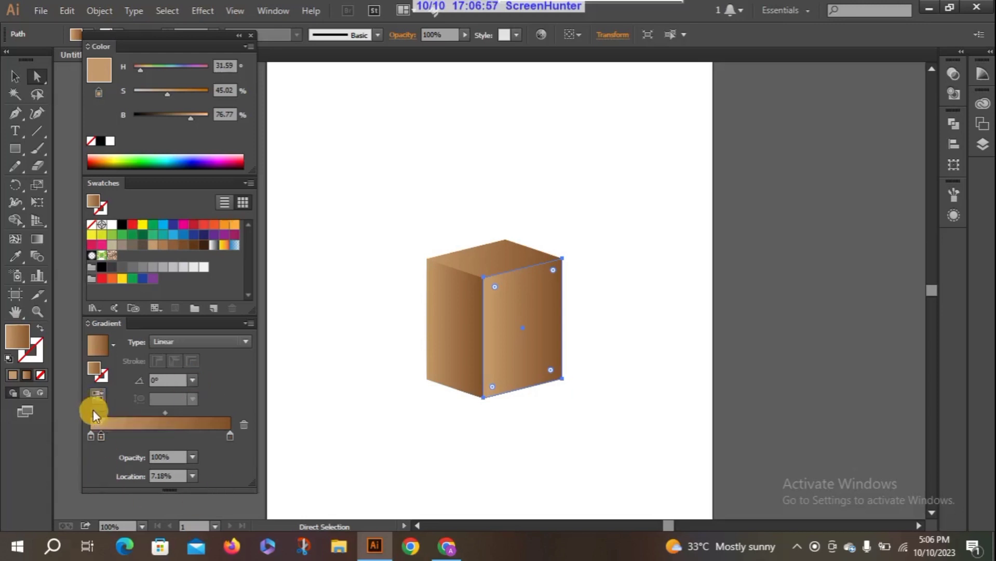
click(91, 436)
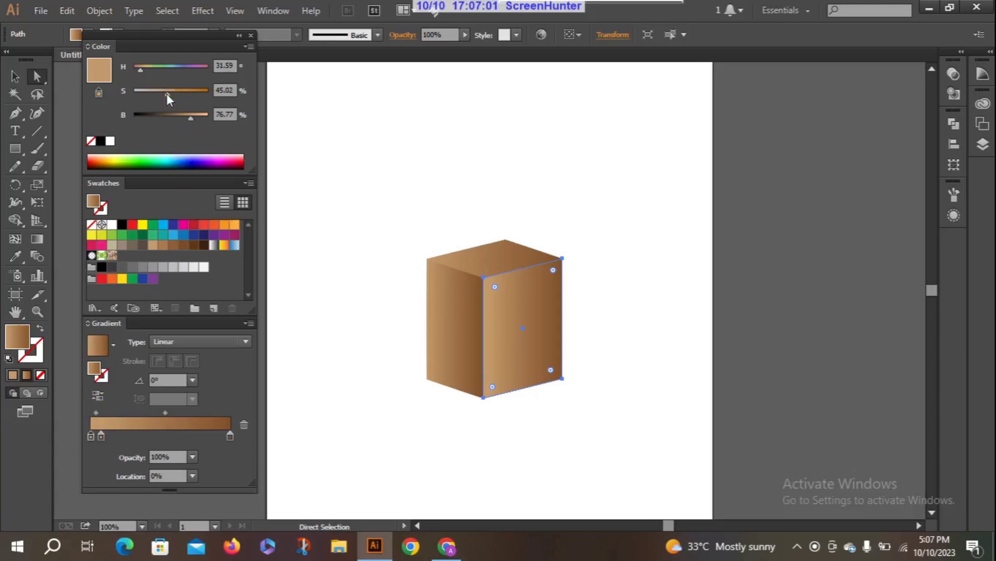
drag(166, 94, 155, 94)
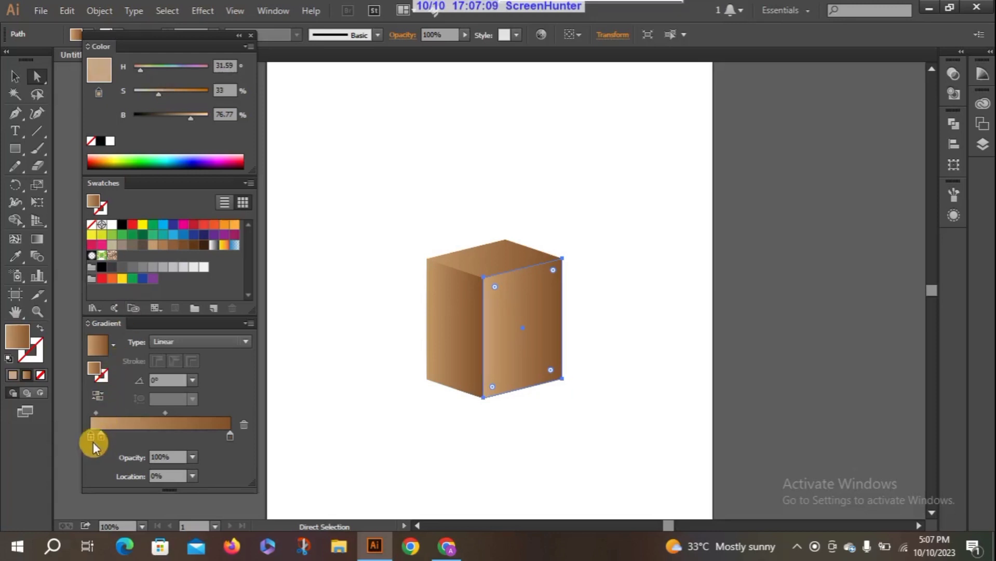
Sharpen the right face's edge highlight: first stop at 1.54% with 26% saturation, and its midpoint at 87%.
drag(92, 437, 95, 438)
click(96, 413)
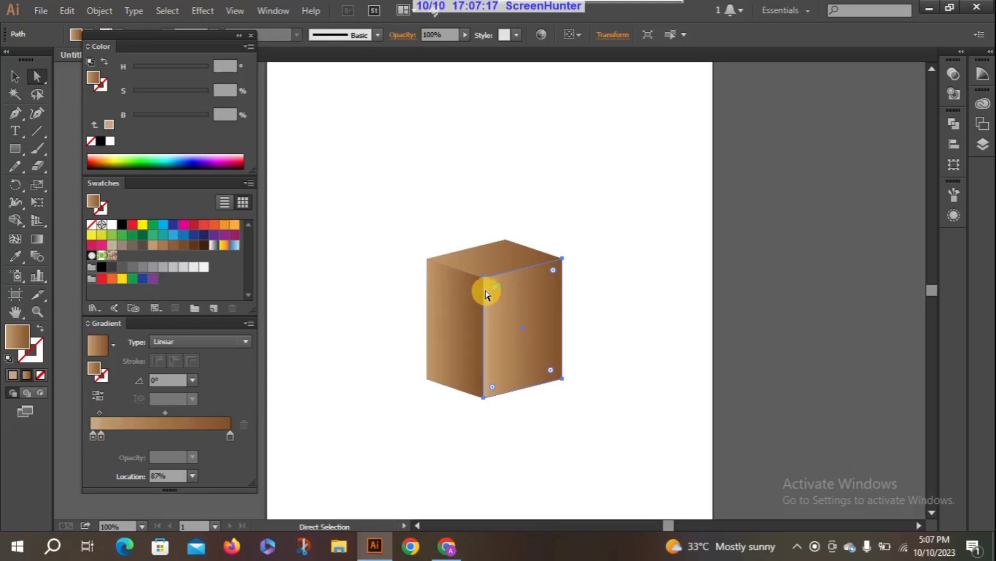
click(93, 436)
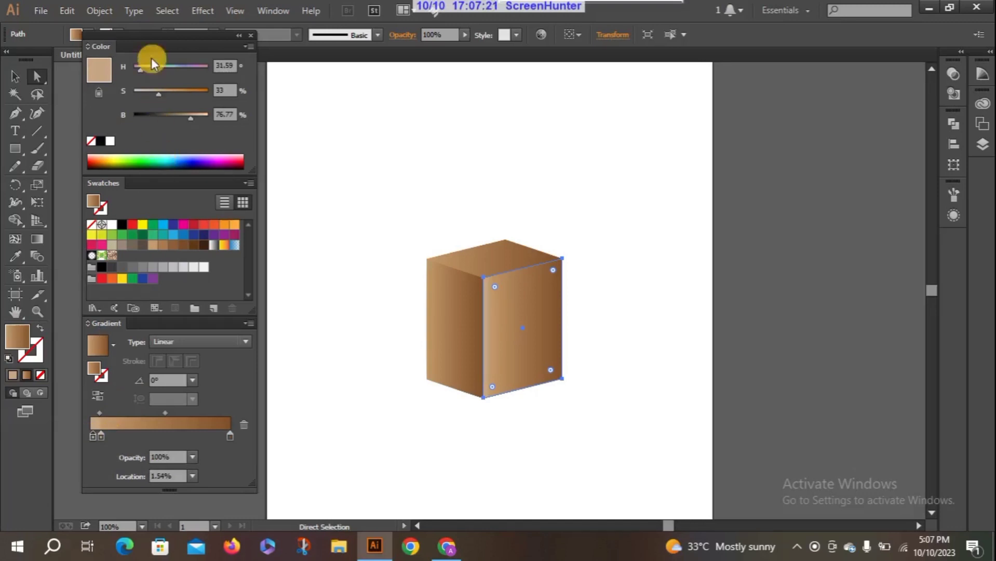
drag(158, 95, 155, 95)
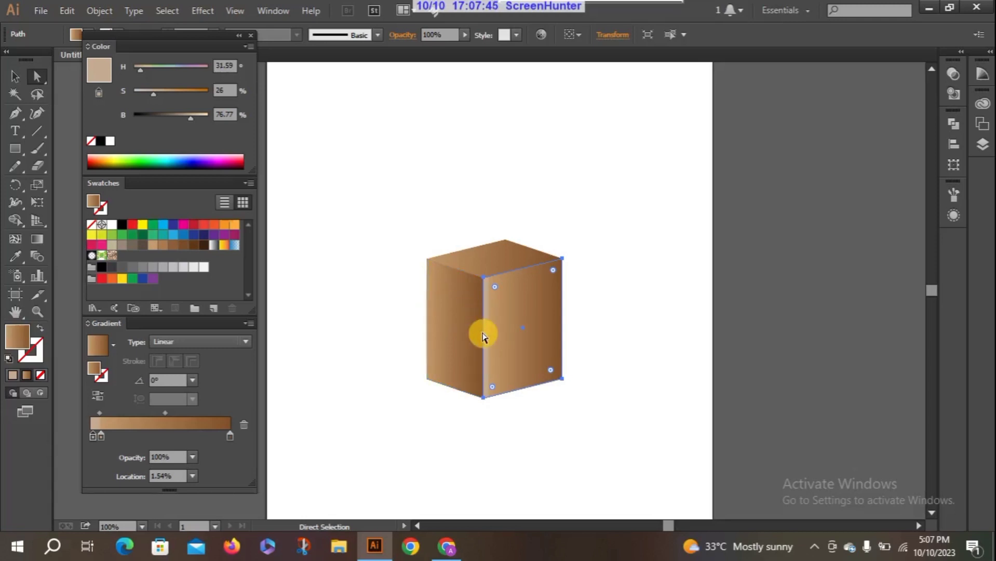
Reverse the left face's gradient with the Gradient tool, from the shared vertical edge to the outer edge, at about 179.2°.
click(442, 319)
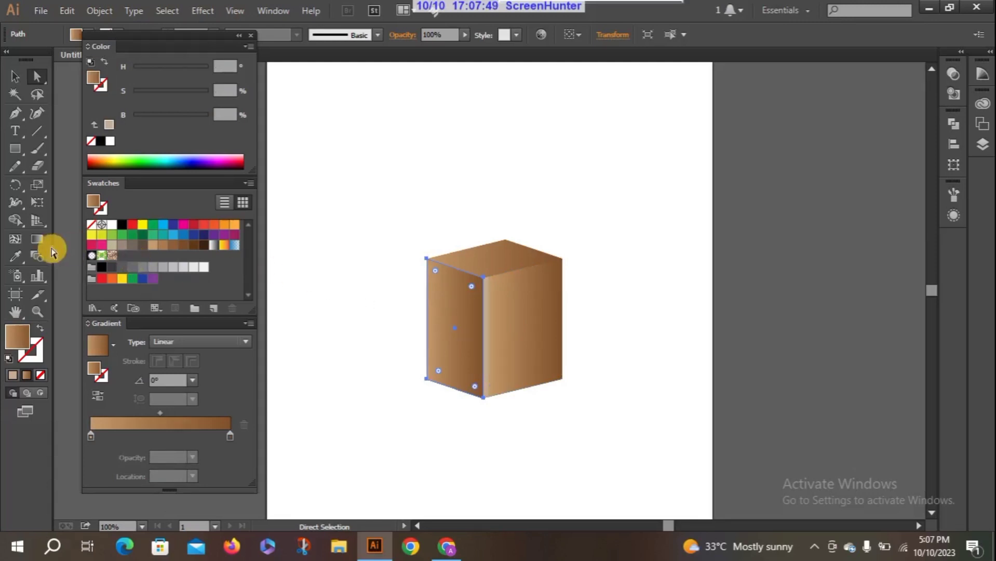
click(37, 239)
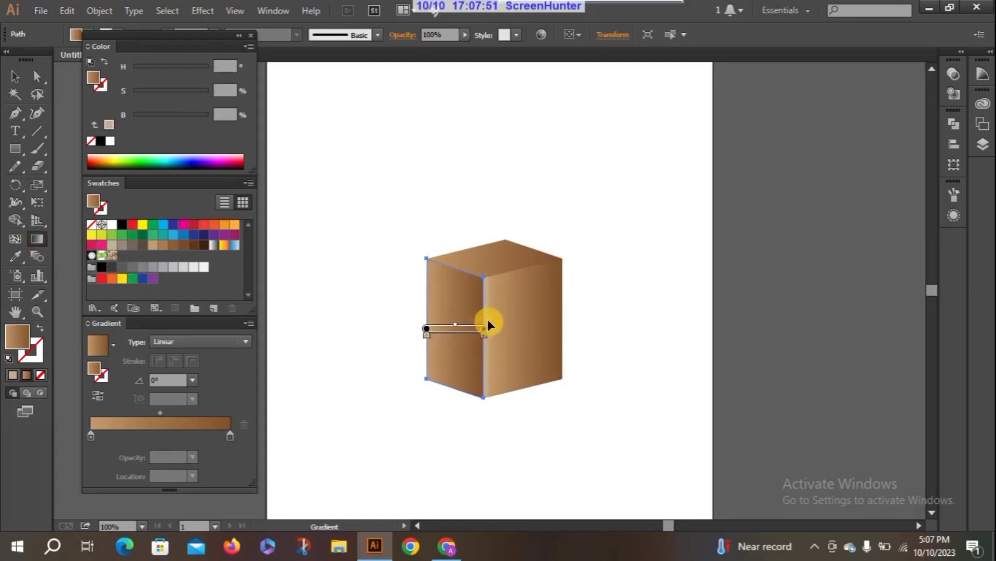
drag(481, 313, 427, 313)
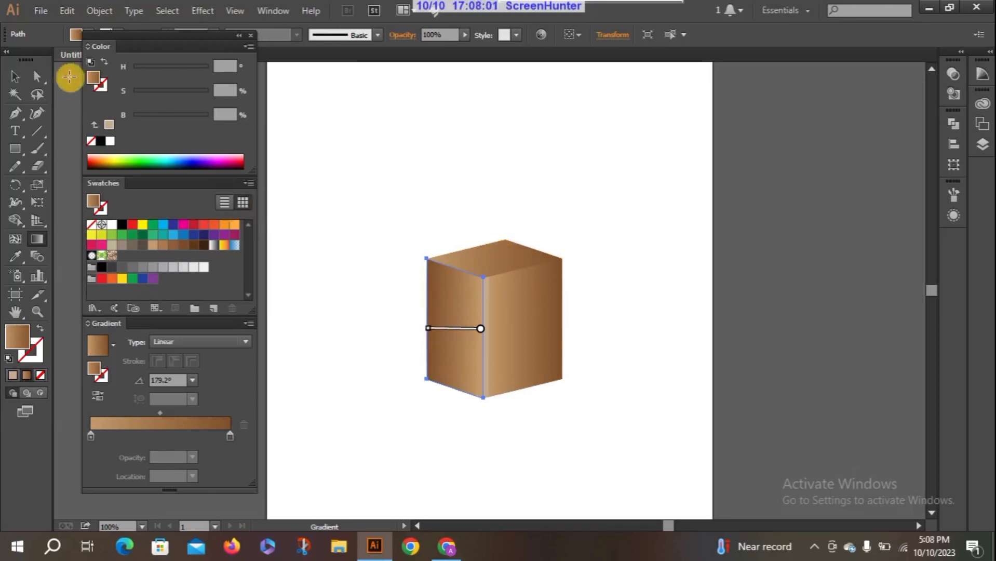
Redirect the top face's gradient from its front corner to its back corner at about 59.7°, and deselect it.
click(37, 76)
click(494, 258)
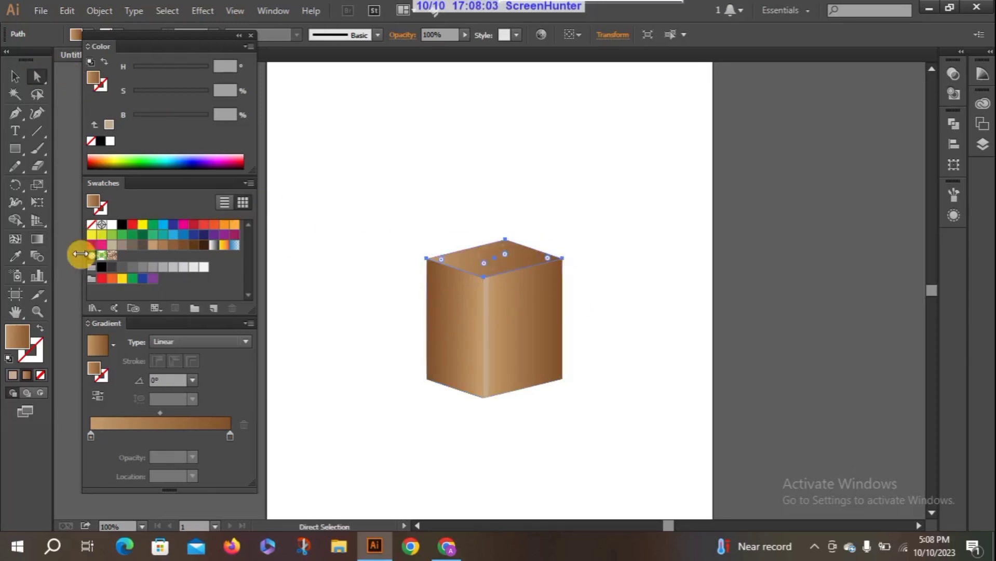
click(37, 239)
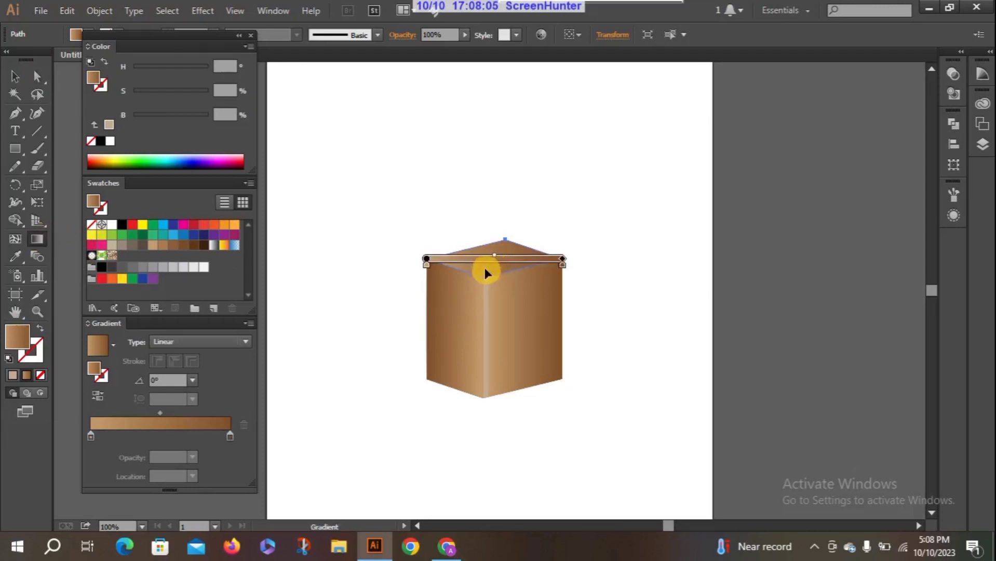
drag(484, 278, 503, 241)
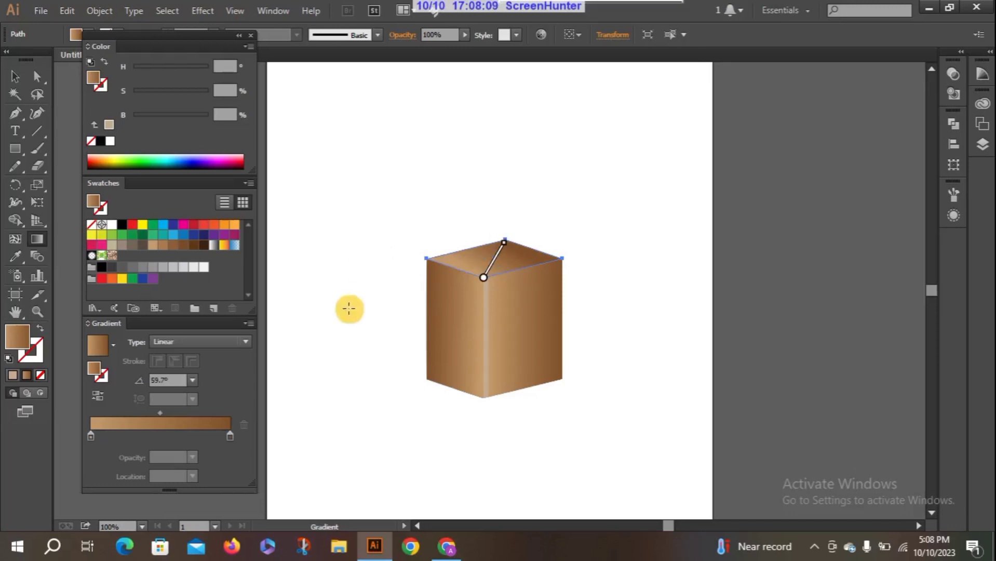
click(38, 74)
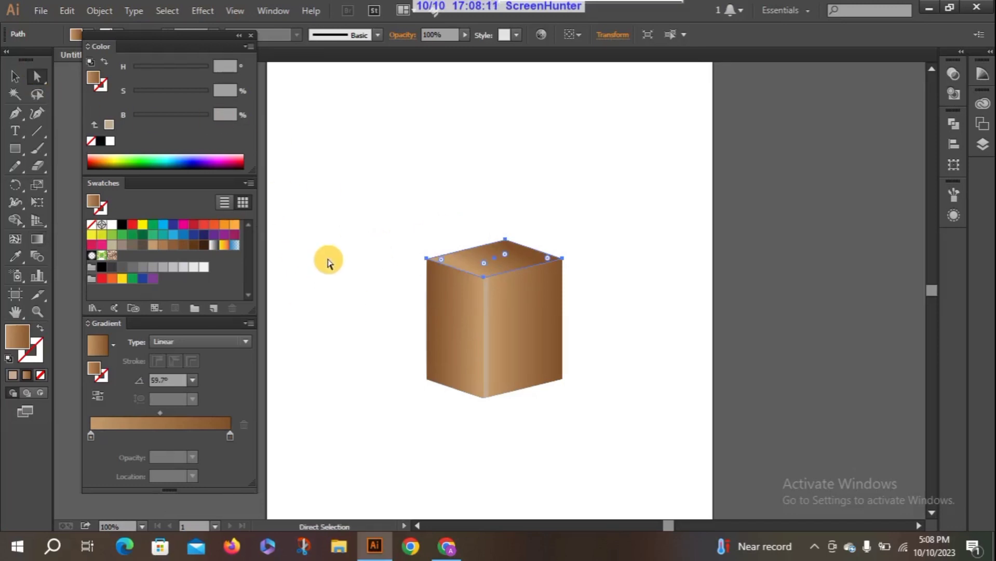
click(327, 260)
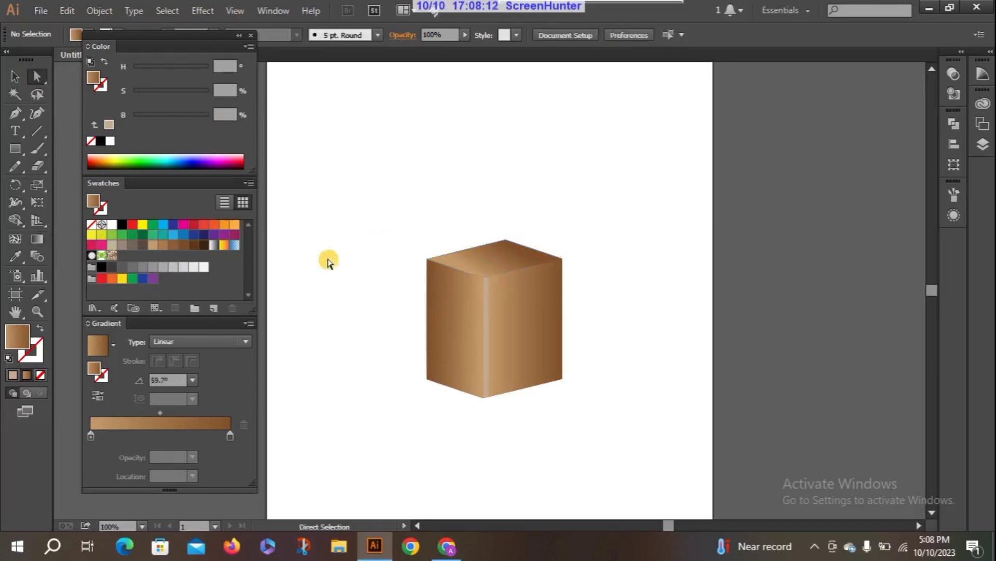
In the left face's gradient, duplicate the light stop at 8.21% and set the first stop's saturation to 31%.
click(477, 322)
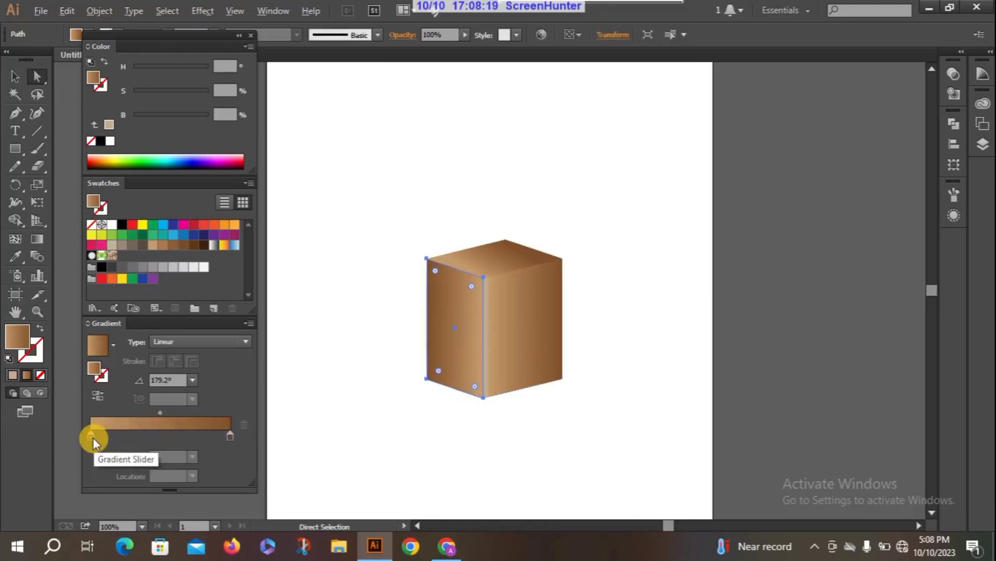
drag(92, 438, 104, 436)
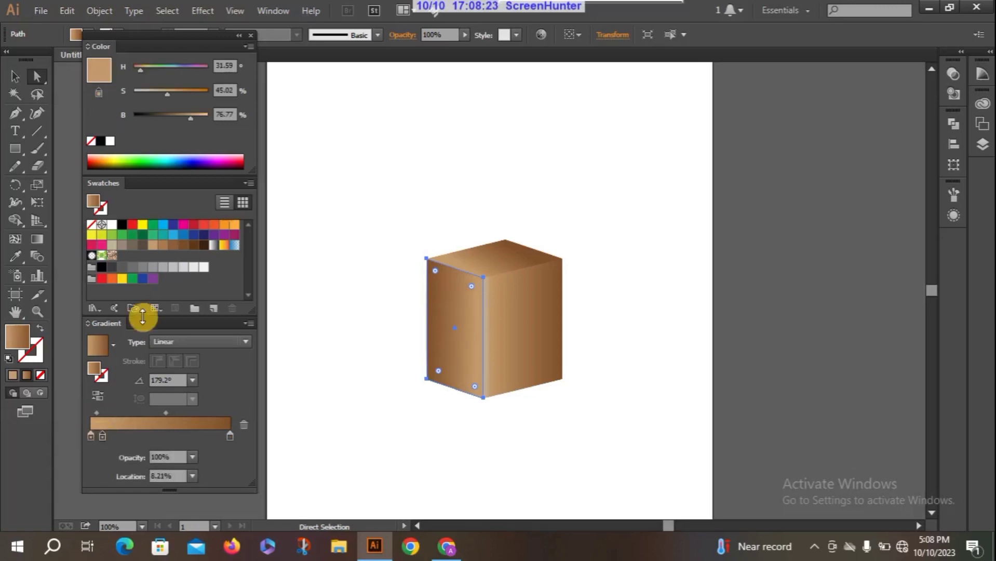
click(90, 435)
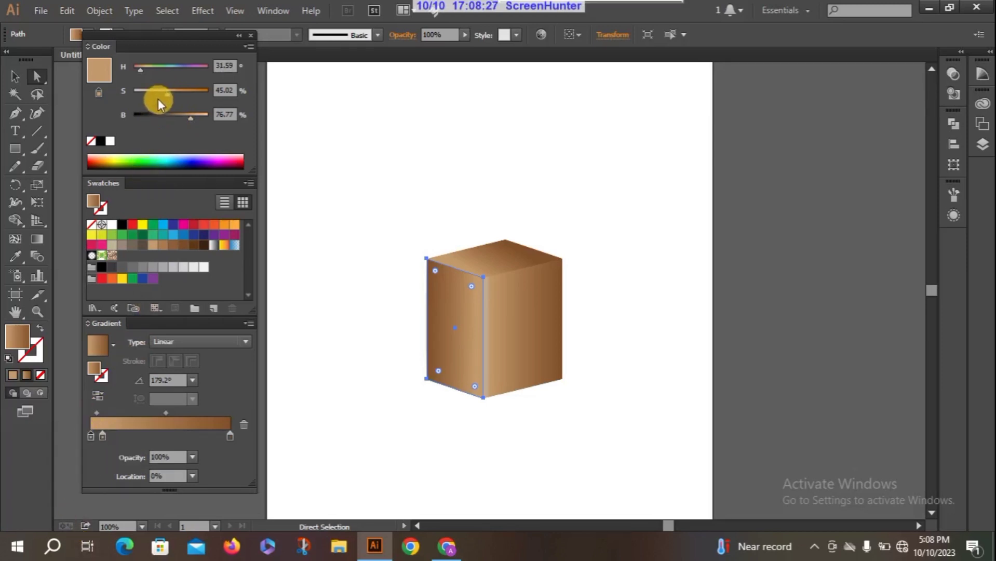
drag(166, 95, 155, 95)
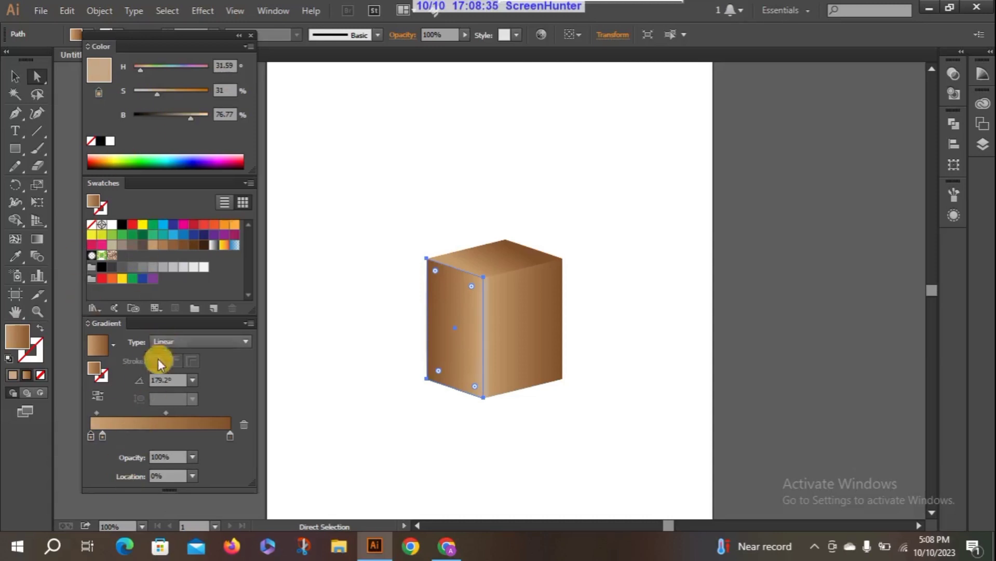
Move the first stop of the left face's gradient to 1.54% and deselect the face.
click(90, 437)
drag(91, 437, 92, 436)
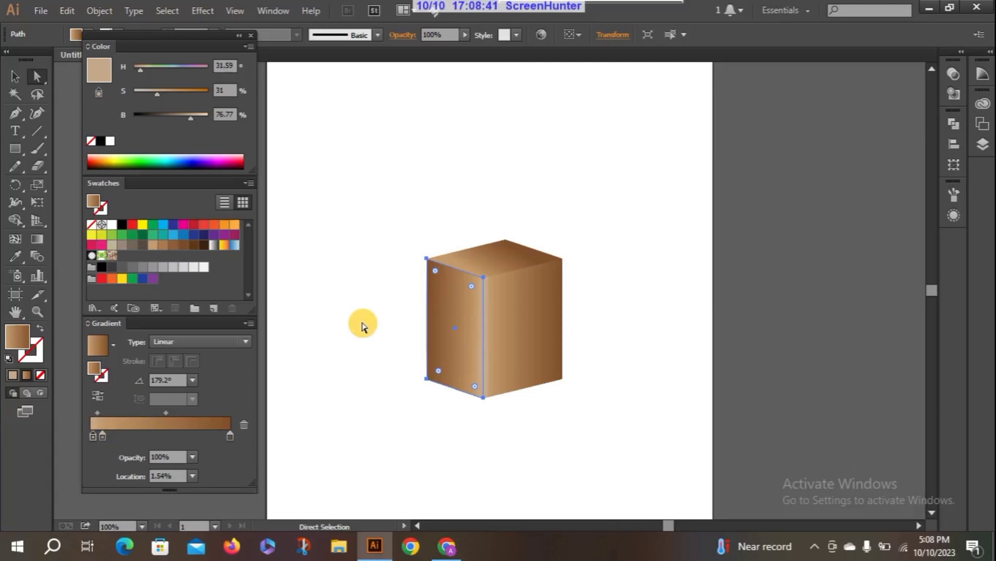
click(332, 297)
click(332, 300)
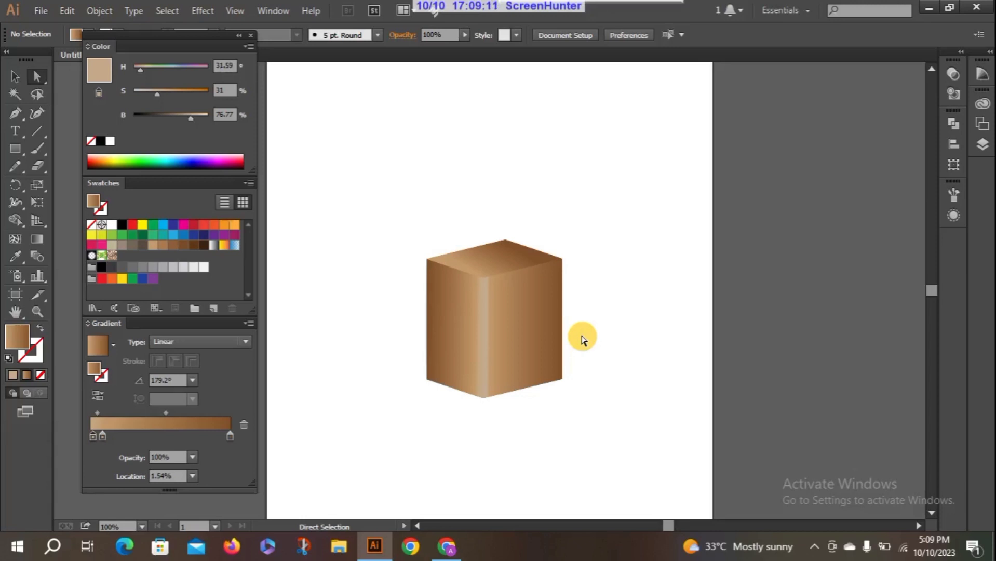
click(509, 326)
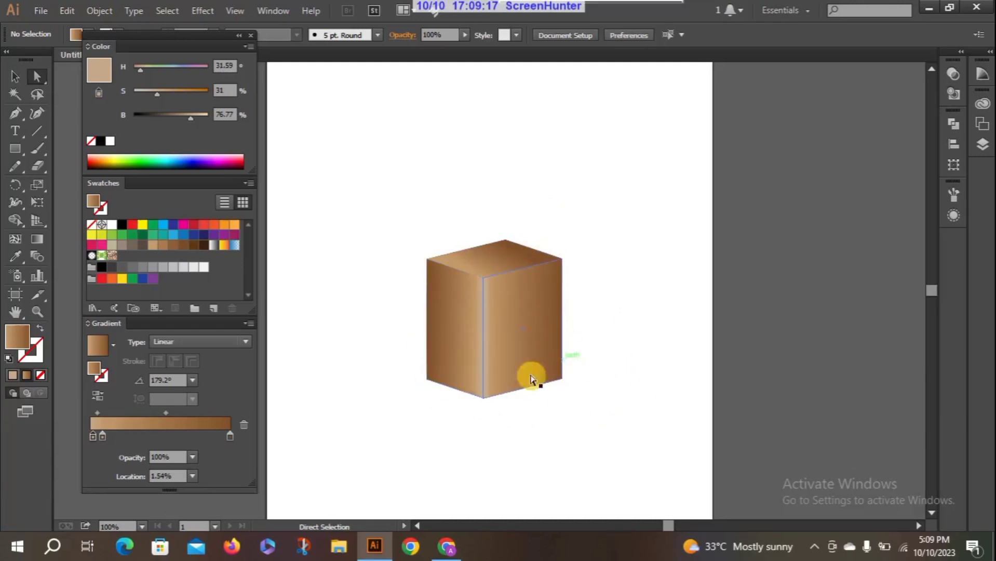
click(396, 258)
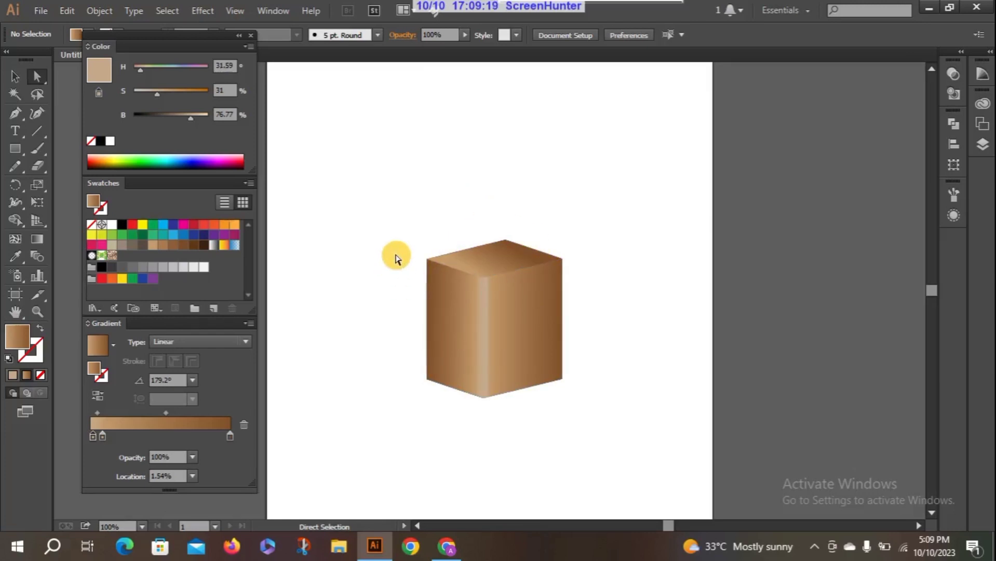
Group the cube's three faces, move the group up and to the right on the artboard, and deselect it.
click(15, 76)
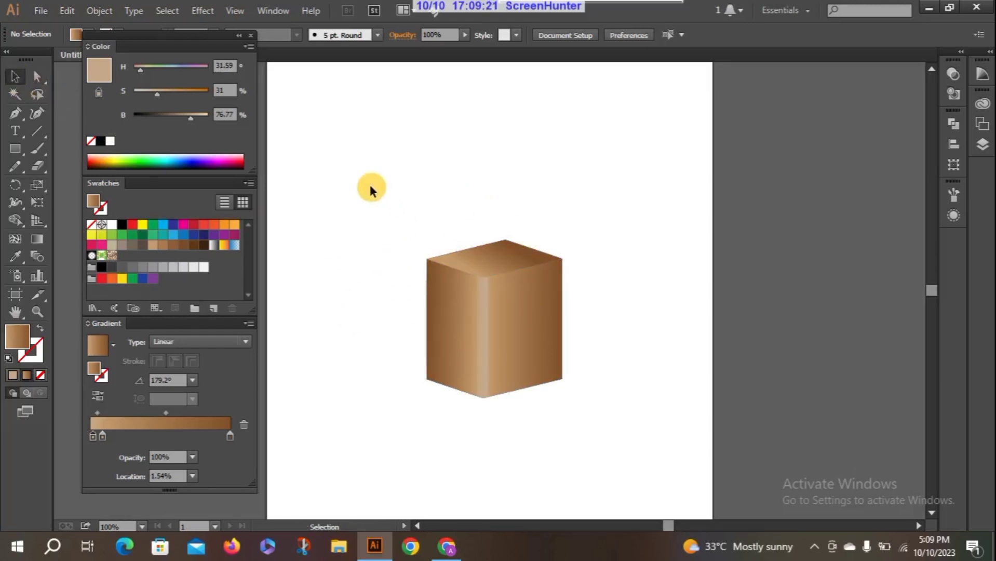
drag(371, 189, 608, 522)
right_click(510, 263)
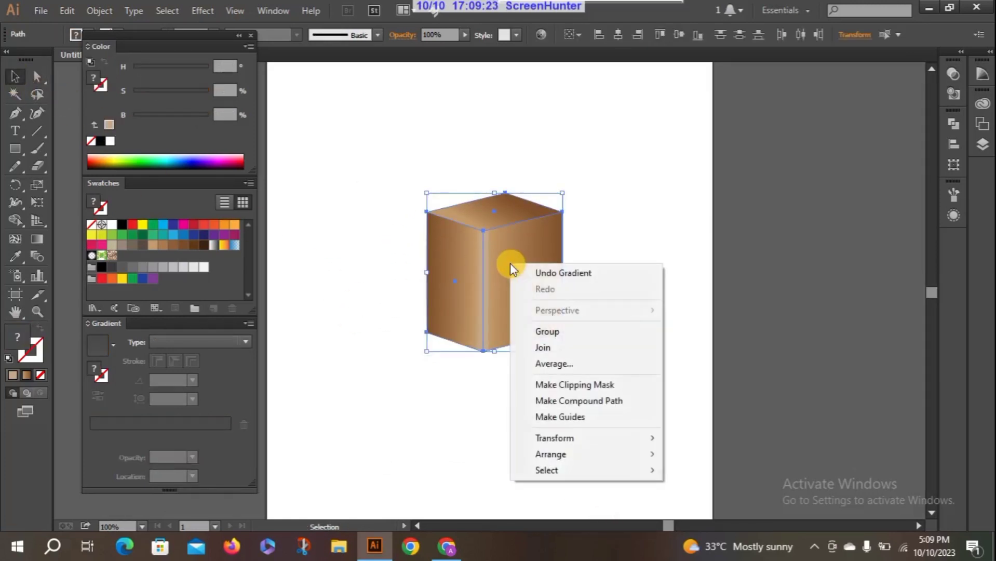
click(572, 330)
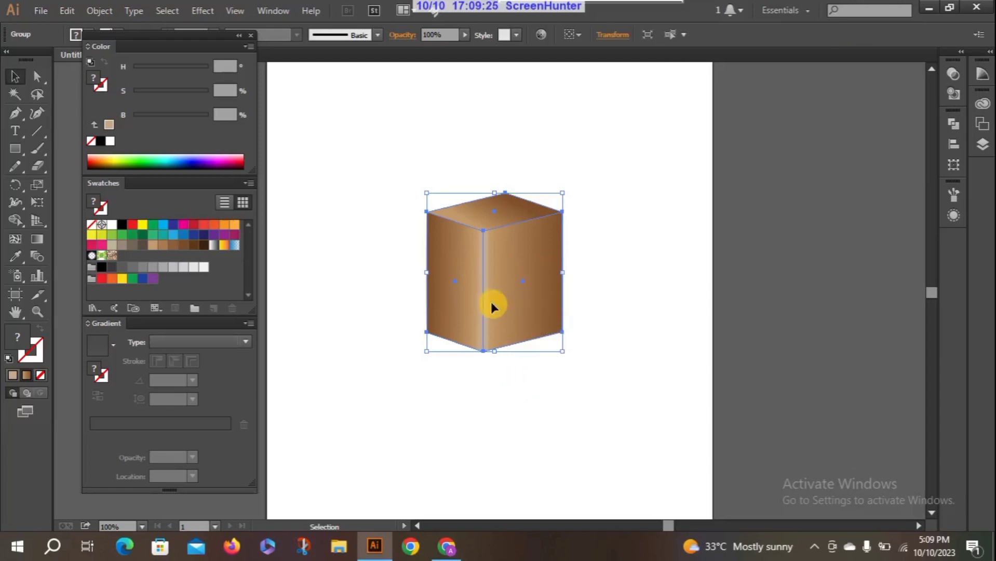
drag(492, 302, 543, 261)
click(493, 455)
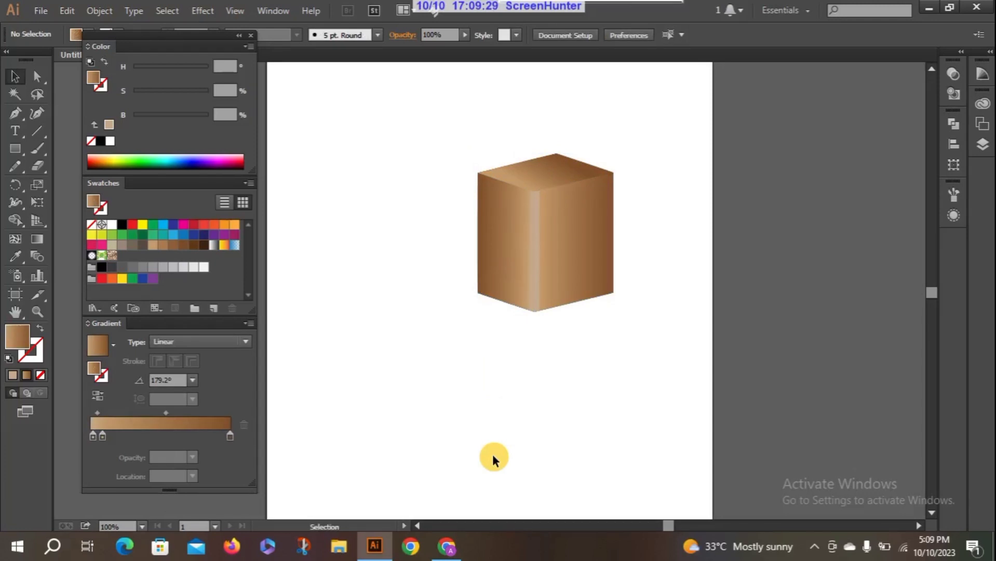